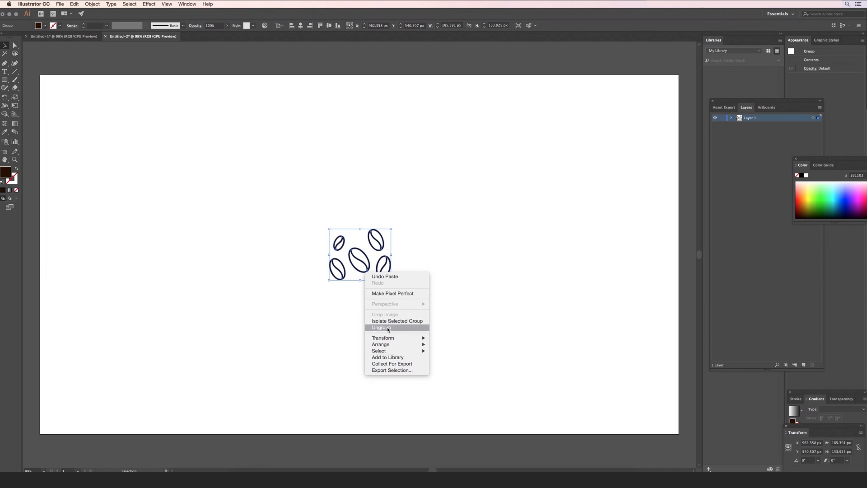
Step: Ungroup the pasted coffee beans and release the beans in Layer 1 to separate layers
{"action": "left_click", "coordinate": [479, 340]}
{"action": "left_click", "coordinate": [362, 273]}
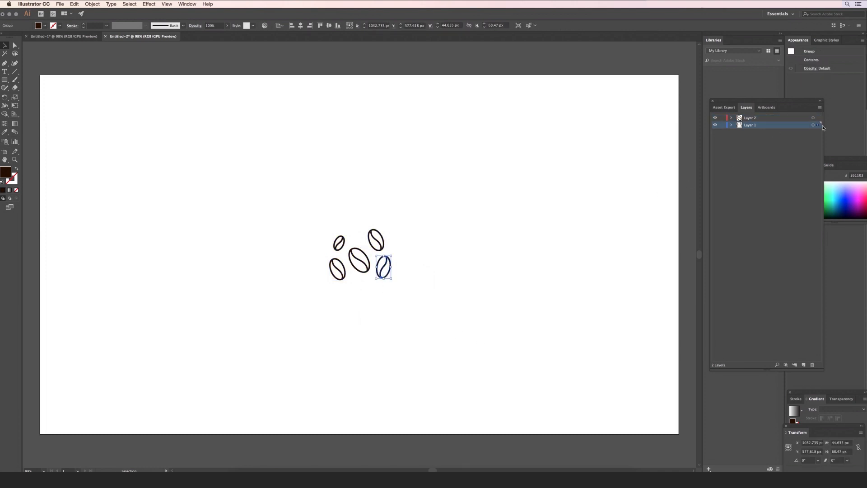
{"action": "left_click", "coordinate": [820, 108]}
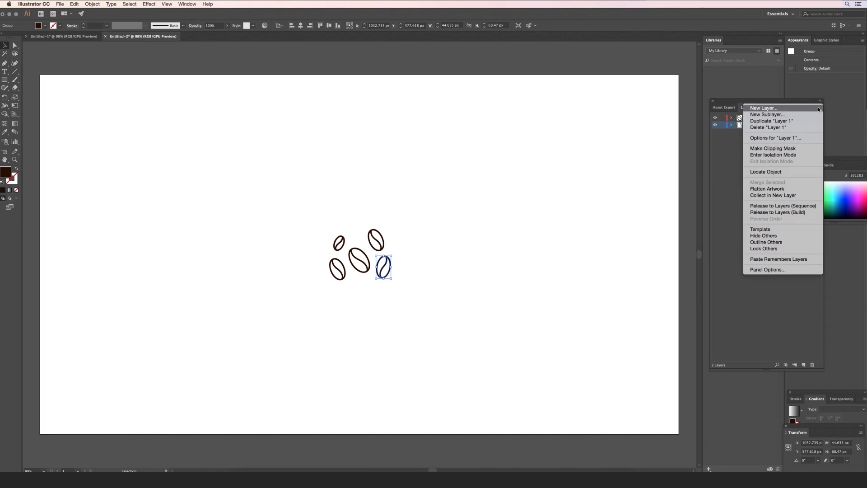
{"action": "left_click", "coordinate": [769, 213]}
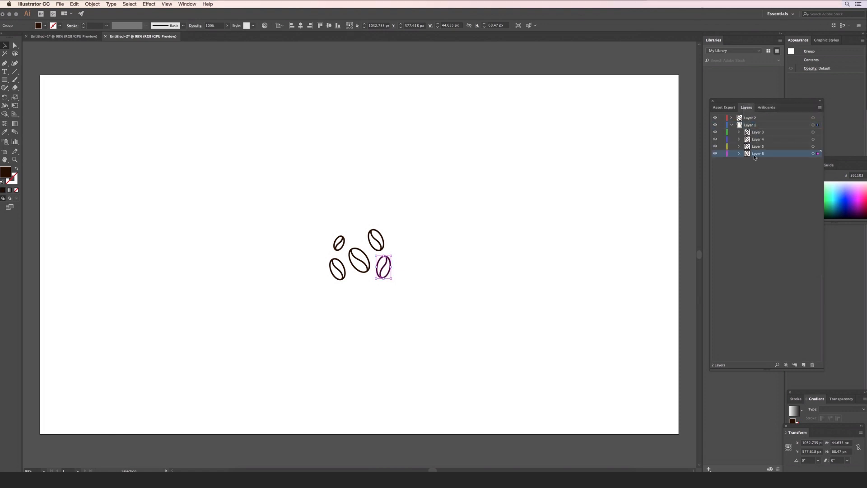
Step: Move the released bean layers out of Layer 1 to the top level and delete the empty layers
{"action": "left_click_drag", "start_coordinate": [761, 173], "coordinate": [756, 116]}
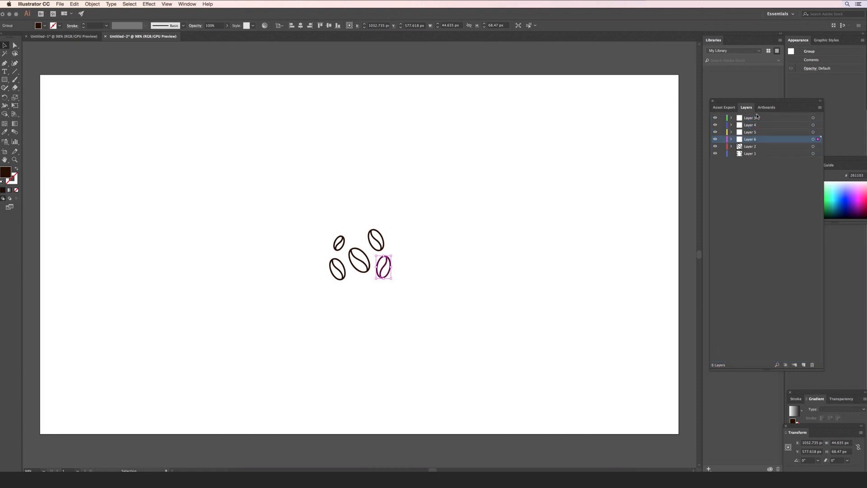
{"action": "left_click", "coordinate": [757, 154]}
{"action": "left_click", "coordinate": [803, 365]}
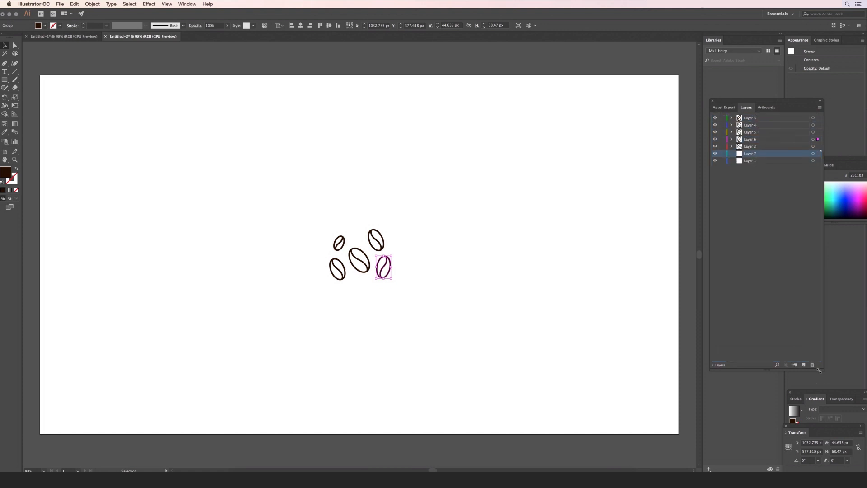
{"action": "left_click", "coordinate": [812, 365]}
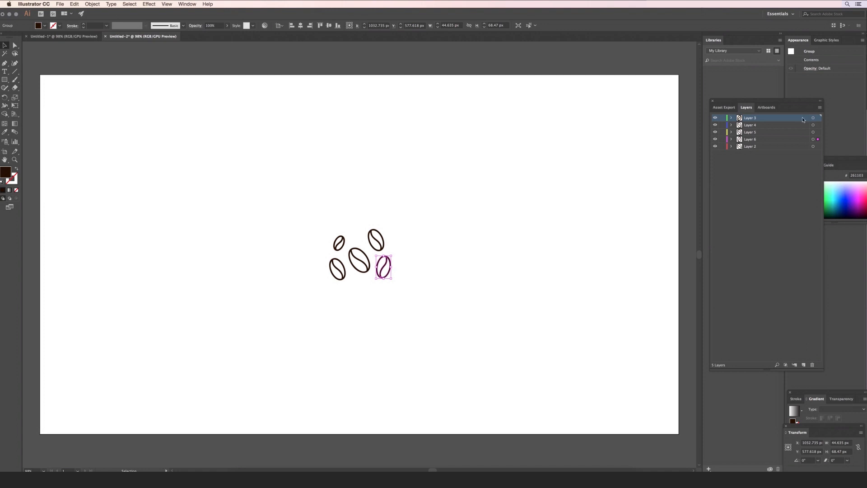
Step: Rename the five bean layers bean1, bean2, bean 3, bean 4 and bean 5
{"action": "double_click", "coordinate": [755, 119]}
{"action": "type", "text": "bean1"}
{"action": "key", "text": "Return"}
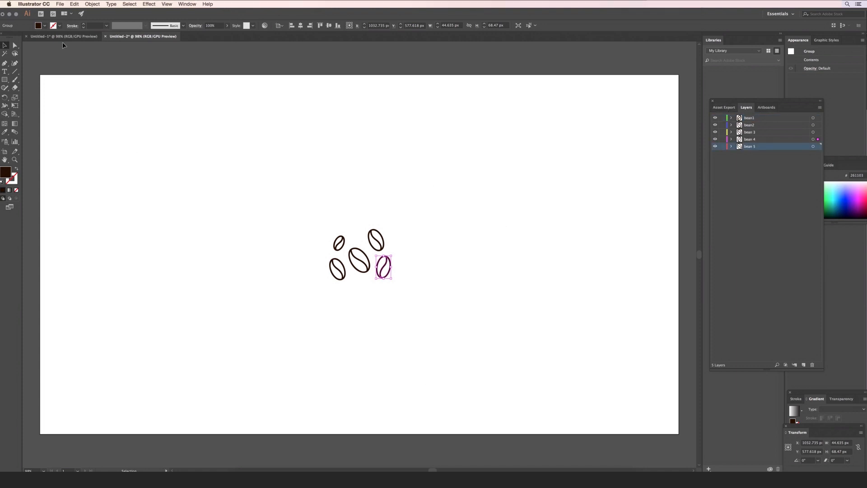
Step: Copy the steaming coffee cup from Untitled-1 onto a new layer in Untitled-2 and hide the bean layers
{"action": "left_click", "coordinate": [63, 37]}
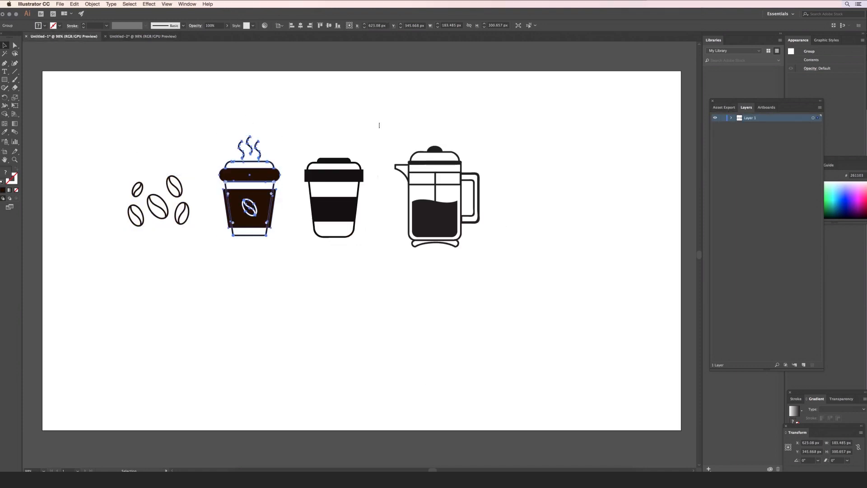
{"action": "left_click", "coordinate": [143, 36]}
{"action": "left_click", "coordinate": [306, 201]}
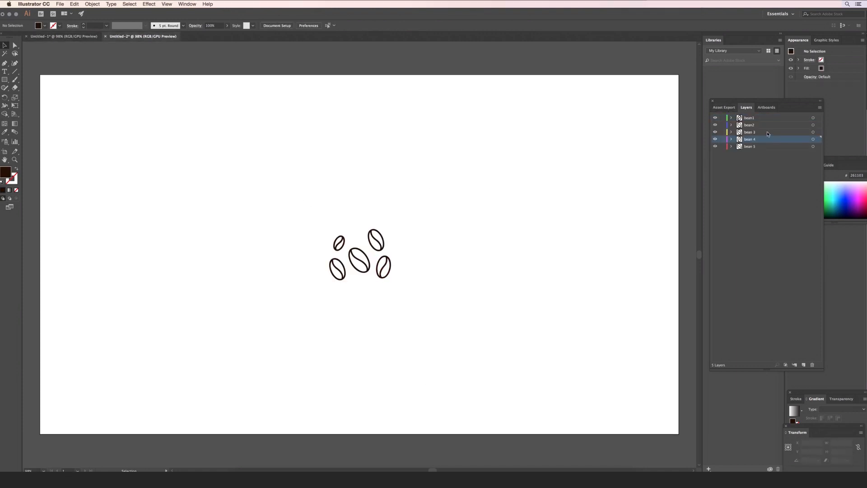
{"action": "left_click", "coordinate": [803, 364]}
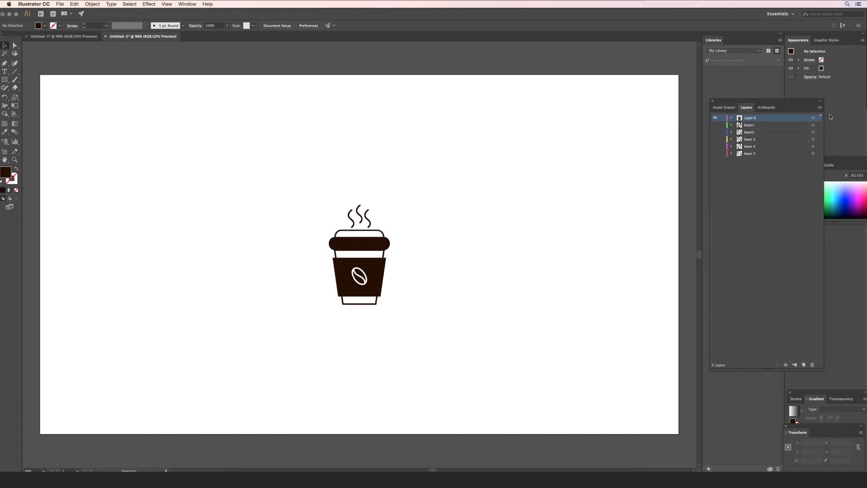
Step: Ungroup the coffee cup artwork into its individual parts
{"action": "left_click", "coordinate": [820, 108]}
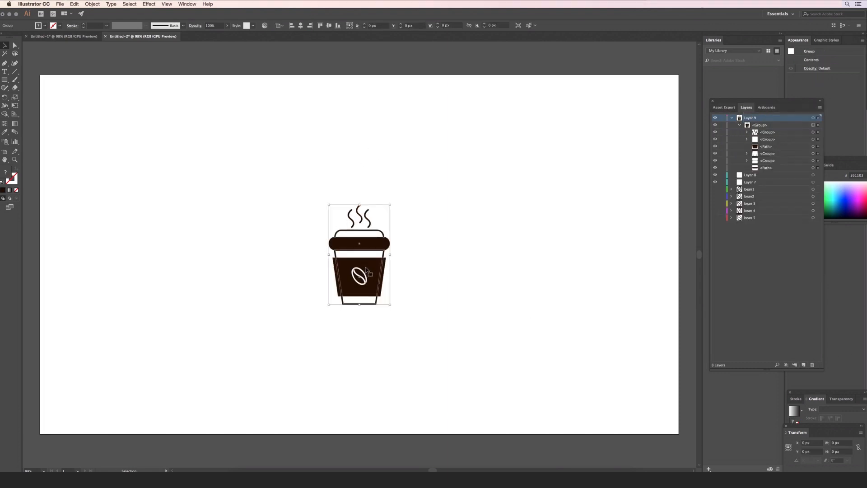
{"action": "right_click", "coordinate": [365, 269]}
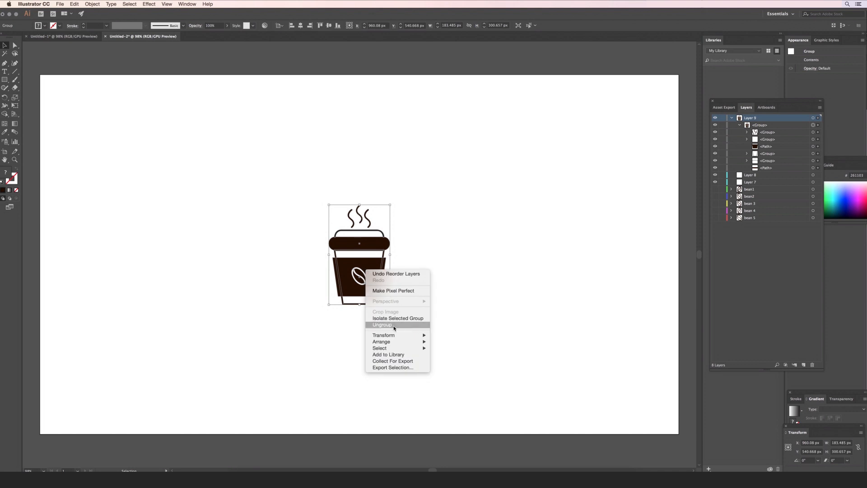
{"action": "left_click", "coordinate": [394, 325]}
{"action": "left_click", "coordinate": [441, 320]}
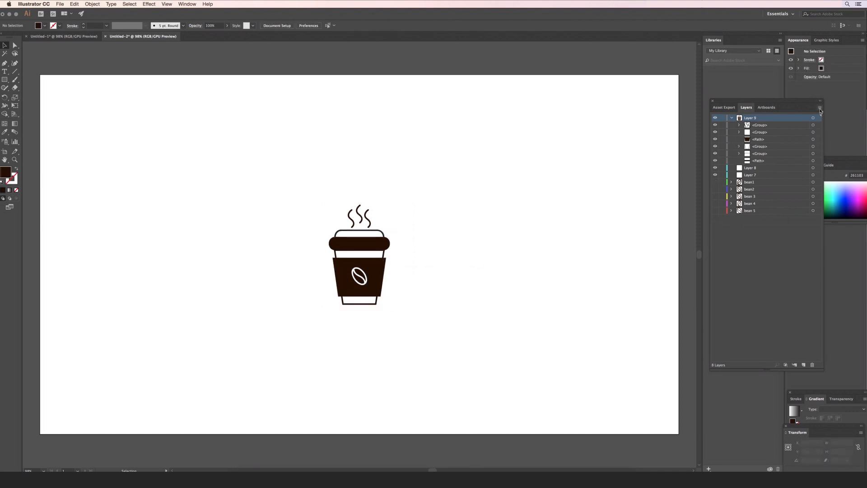
Step: Release the cup parts in Layer 9 to separate layers in sequence and move those layers to the top level
{"action": "left_click", "coordinate": [819, 109]}
{"action": "left_click", "coordinate": [780, 206]}
{"action": "left_click", "coordinate": [757, 126]}
{"action": "left_click", "coordinate": [759, 161], "text": "shift"}
{"action": "left_click_drag", "start_coordinate": [758, 162], "coordinate": [750, 116]}
{"action": "left_click", "coordinate": [749, 126]}
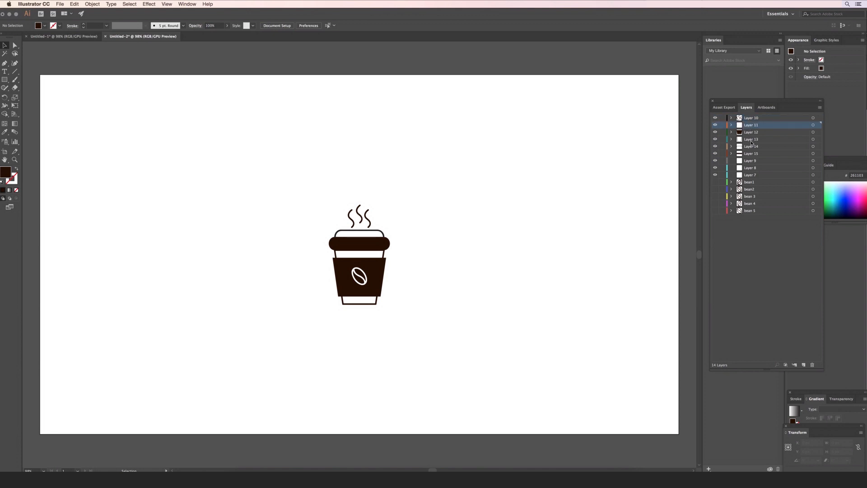
Step: Delete the empty layers Layer 9, Layer 8 and Layer 7
{"action": "left_click", "coordinate": [761, 160]}
{"action": "left_click", "coordinate": [751, 175], "text": "shift"}
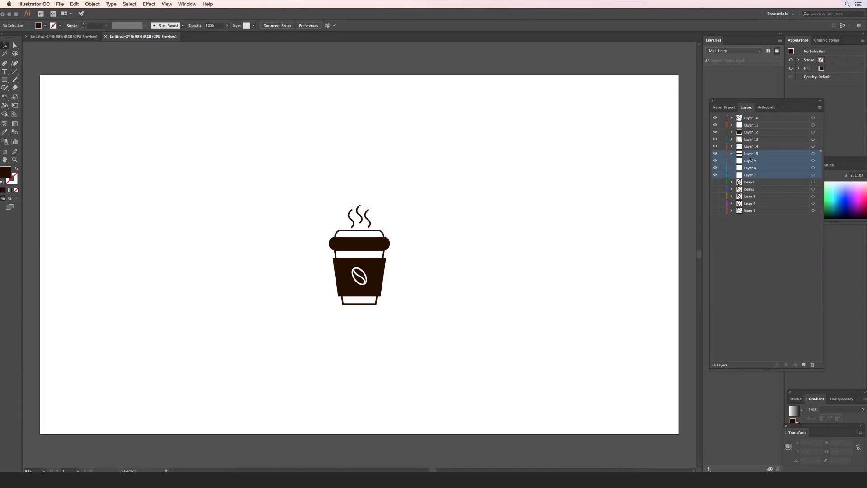
{"action": "left_click", "coordinate": [812, 364]}
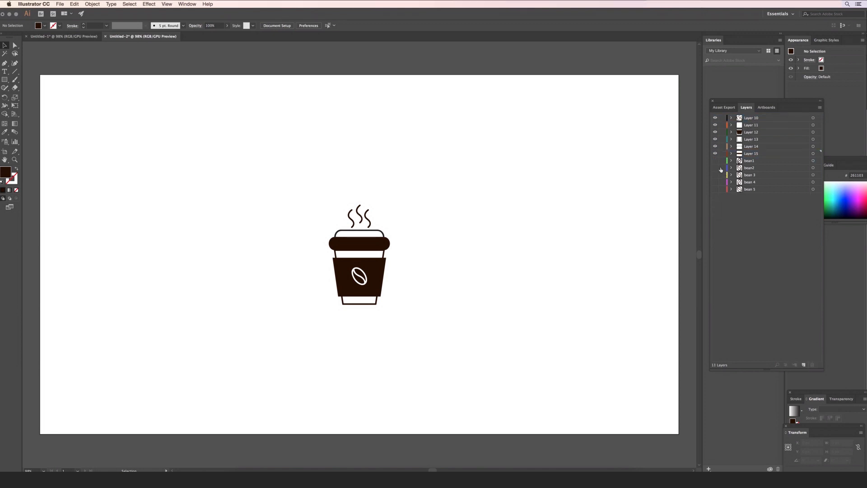
Step: Rename the cup part layers C lid1, C lid2, C glass1, C label and C bean, keeping the bean layers hidden
{"action": "left_click", "coordinate": [751, 155]}
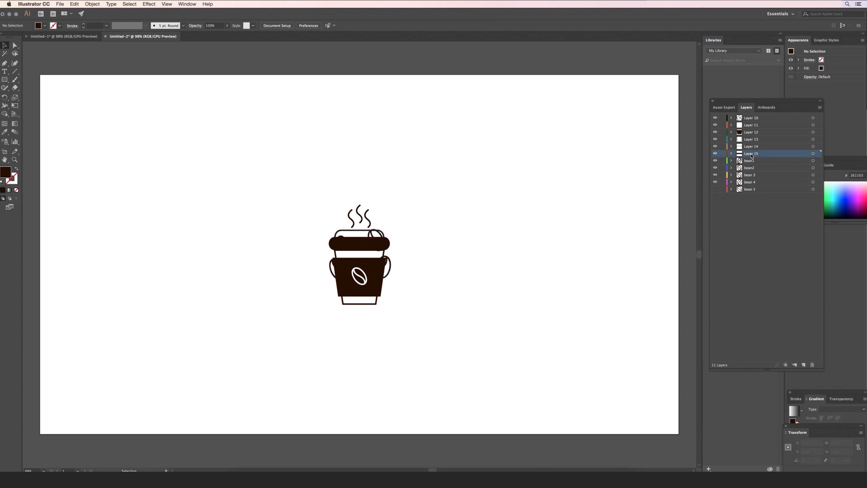
{"action": "left_click_drag", "start_coordinate": [715, 161], "coordinate": [715, 182]}
{"action": "left_click", "coordinate": [714, 154]}
{"action": "left_click", "coordinate": [715, 154]}
{"action": "double_click", "coordinate": [769, 154]}
{"action": "type", "text": "C lid1"}
{"action": "double_click", "coordinate": [751, 146]}
{"action": "type", "text": "C lid2"}
{"action": "double_click", "coordinate": [750, 139]}
{"action": "type", "text": "b"}
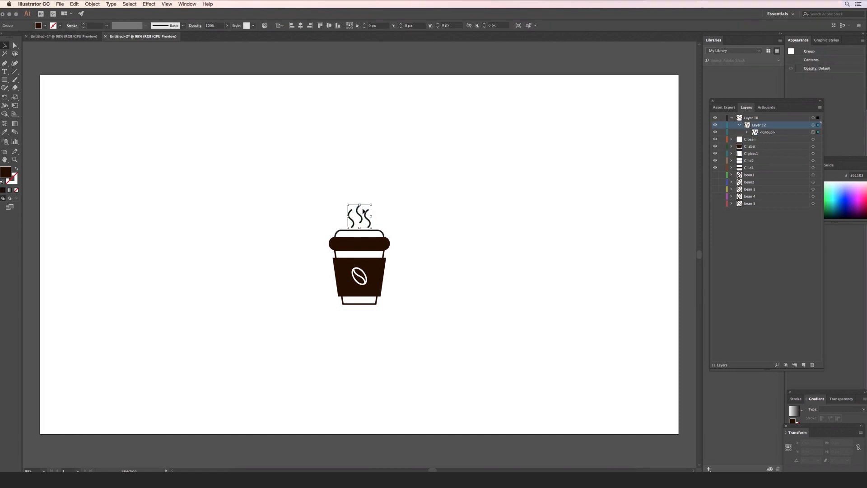
Step: Ungroup the steam above the cup and release its three waves to separate layers
{"action": "right_click", "coordinate": [361, 208]}
{"action": "left_click", "coordinate": [822, 113]}
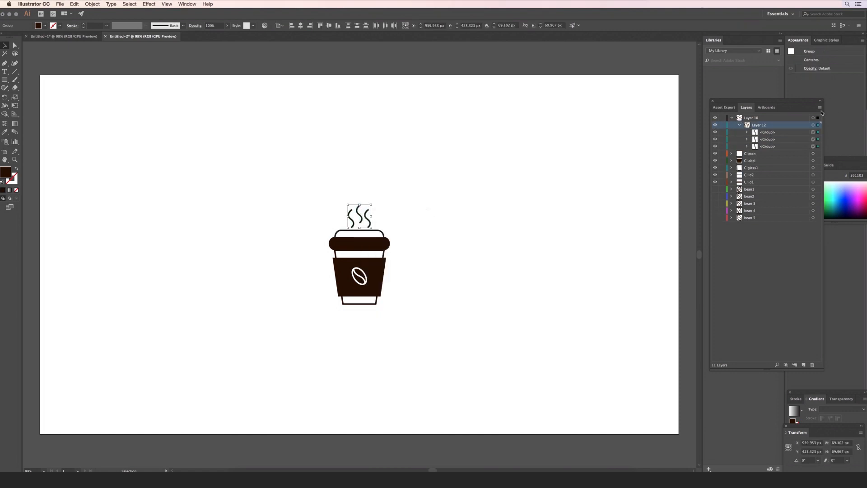
{"action": "left_click", "coordinate": [820, 108]}
Step: Move the three steam wave layers to the top level and delete the emptied parent layers
{"action": "left_click", "coordinate": [763, 154]}
{"action": "left_click_drag", "start_coordinate": [763, 152], "coordinate": [764, 115]}
{"action": "left_click", "coordinate": [763, 139]}
{"action": "left_click", "coordinate": [811, 364]}
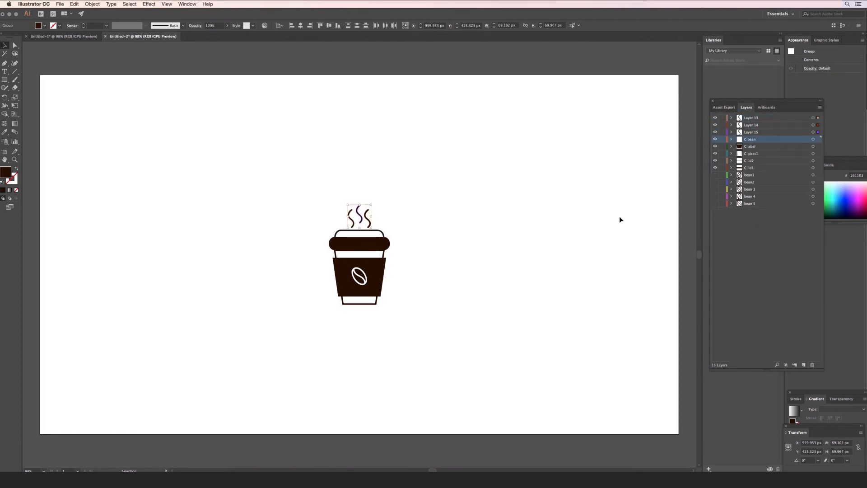
Step: Rename the three steam wave layers, from the lowest up, C wave1, C wave2 and C wave2
{"action": "left_click", "coordinate": [619, 219]}
{"action": "double_click", "coordinate": [753, 132]}
{"action": "type", "text": "C"}
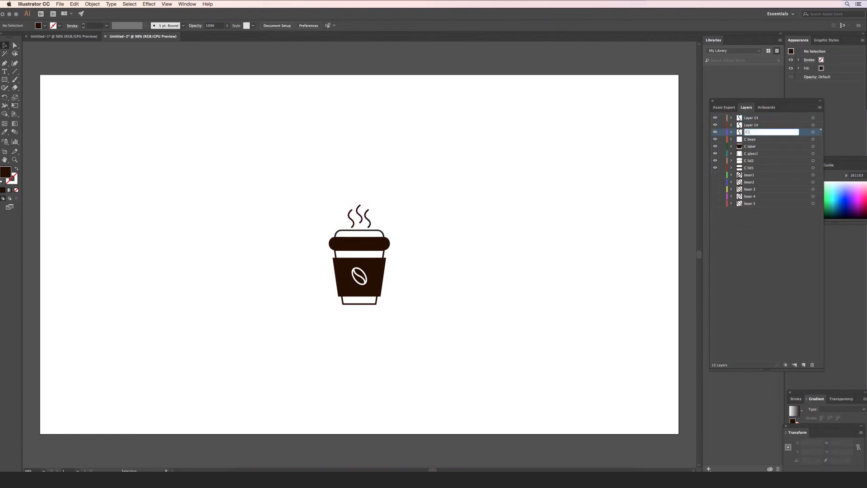
{"action": "type", "text": " wave1"}
{"action": "key", "text": "Return"}
{"action": "double_click", "coordinate": [751, 125]}
{"action": "type", "text": "C wave2"}
{"action": "key", "text": "Return"}
{"action": "double_click", "coordinate": [751, 118]}
{"action": "type", "text": "C wave2"}
{"action": "key", "text": "Return"}
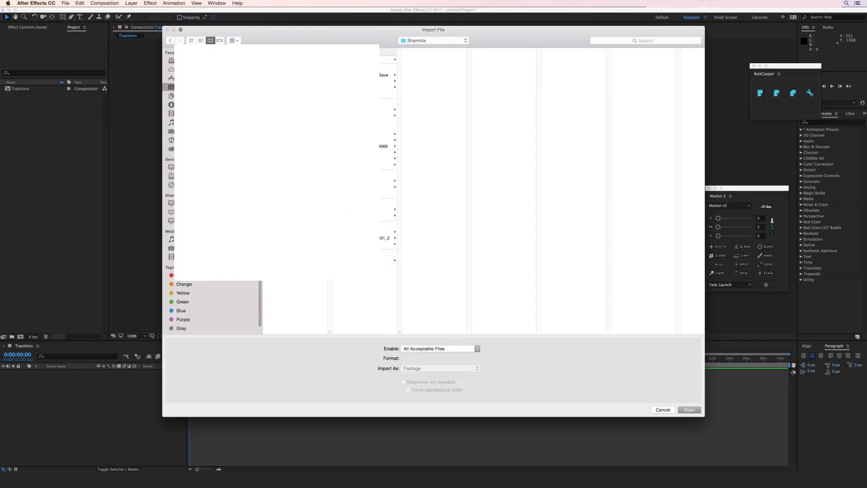
Step: Switch to After Effects and create a composition named Trasitions with a white background
{"action": "left_click", "coordinate": [388, 260]}
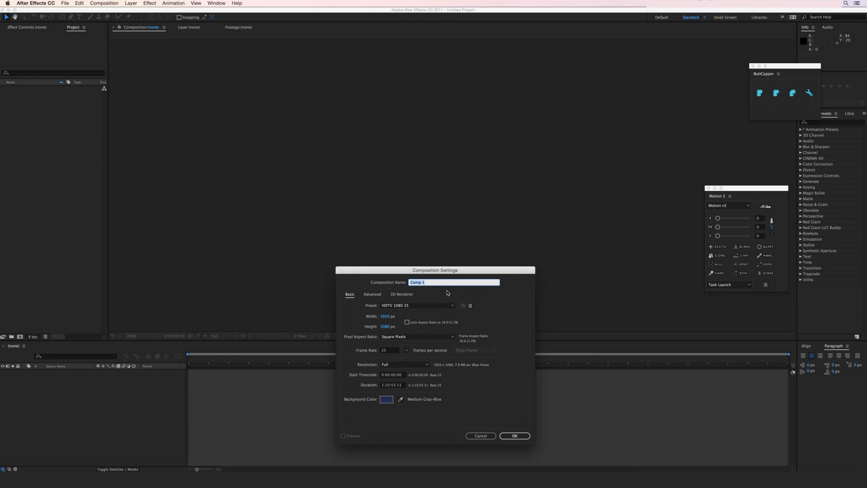
{"action": "type", "text": "Trasitions"}
{"action": "left_click", "coordinate": [387, 399]}
{"action": "left_click", "coordinate": [282, 271]}
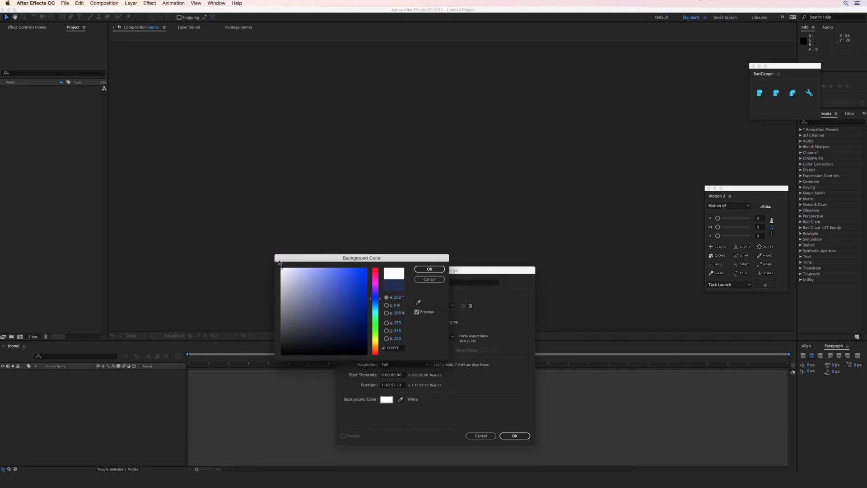
{"action": "left_click", "coordinate": [430, 269]}
{"action": "left_click", "coordinate": [514, 436]}
{"action": "scroll", "coordinate": [506, 263], "scroll_direction": "down", "scroll_amount": 2}
{"action": "scroll", "coordinate": [506, 262], "scroll_direction": "up", "scroll_amount": 2}
{"action": "scroll", "coordinate": [506, 263], "scroll_direction": "down", "scroll_amount": 1}
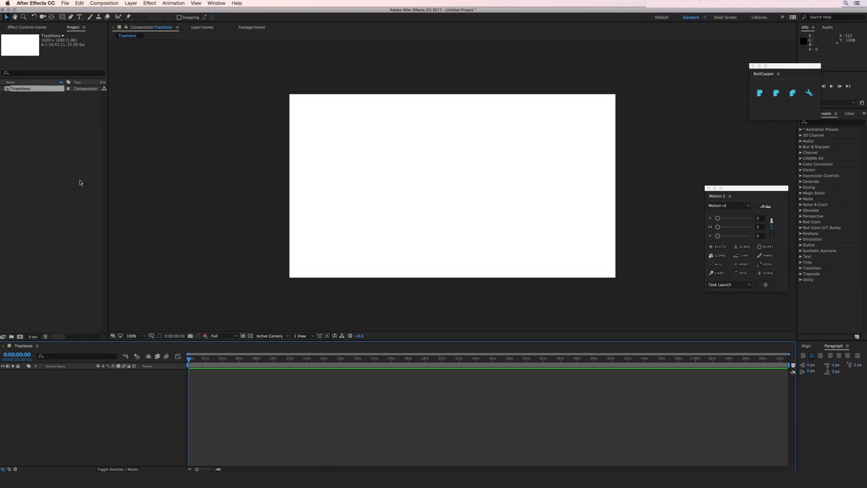
Step: Import Coffee.ai from the Coffee folder as Composition - Retain Layer Sizes
{"action": "double_click", "coordinate": [77, 158]}
{"action": "left_click", "coordinate": [171, 86]}
{"action": "left_click", "coordinate": [293, 135]}
{"action": "left_click", "coordinate": [387, 260]}
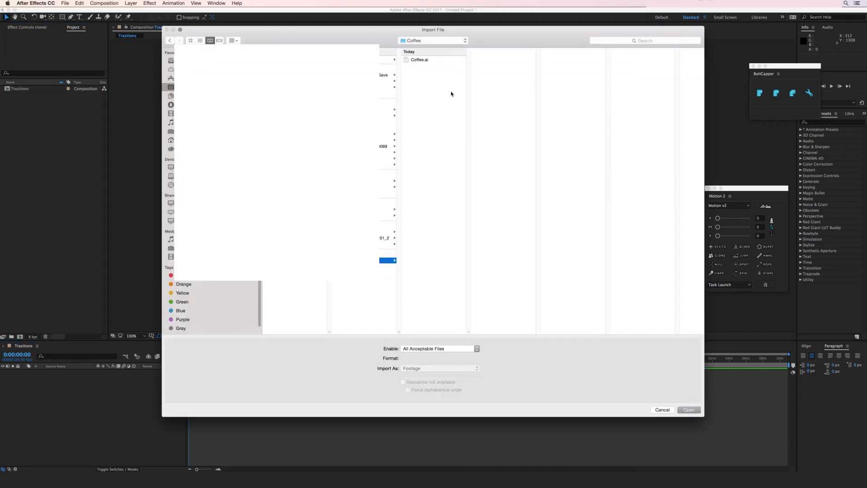
{"action": "left_click", "coordinate": [420, 60]}
{"action": "left_click", "coordinate": [433, 368]}
{"action": "left_click", "coordinate": [424, 381]}
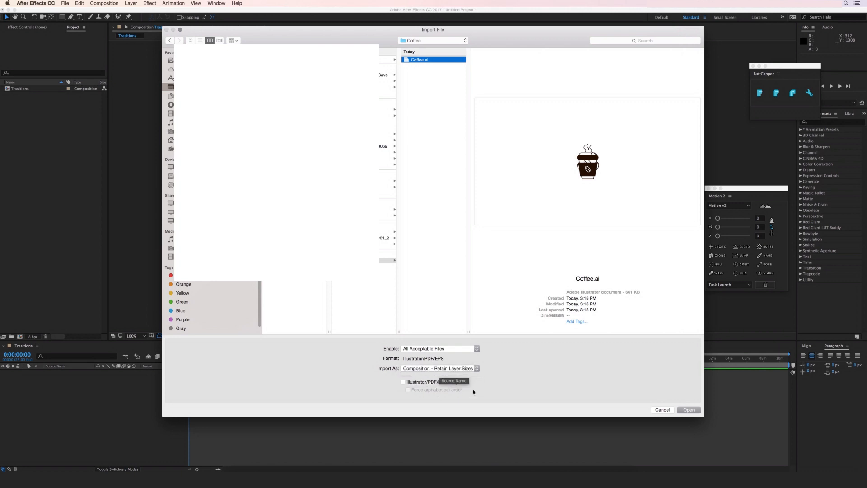
{"action": "left_click", "coordinate": [688, 409]}
Step: Open the Coffee composition and set its background color to white
{"action": "double_click", "coordinate": [25, 89]}
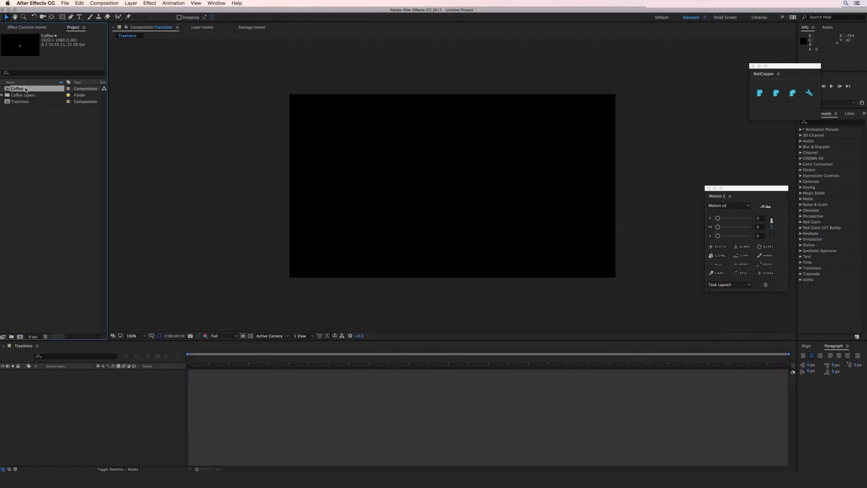
{"action": "right_click", "coordinate": [170, 171]}
{"action": "left_click", "coordinate": [184, 188]}
{"action": "left_click", "coordinate": [387, 399]}
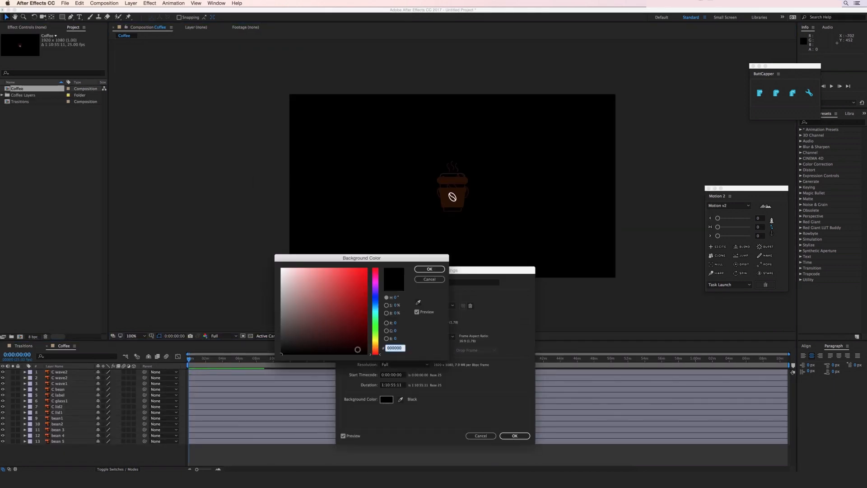
{"action": "left_click_drag", "start_coordinate": [356, 348], "coordinate": [274, 259]}
{"action": "left_click", "coordinate": [430, 269]}
{"action": "left_click", "coordinate": [514, 436]}
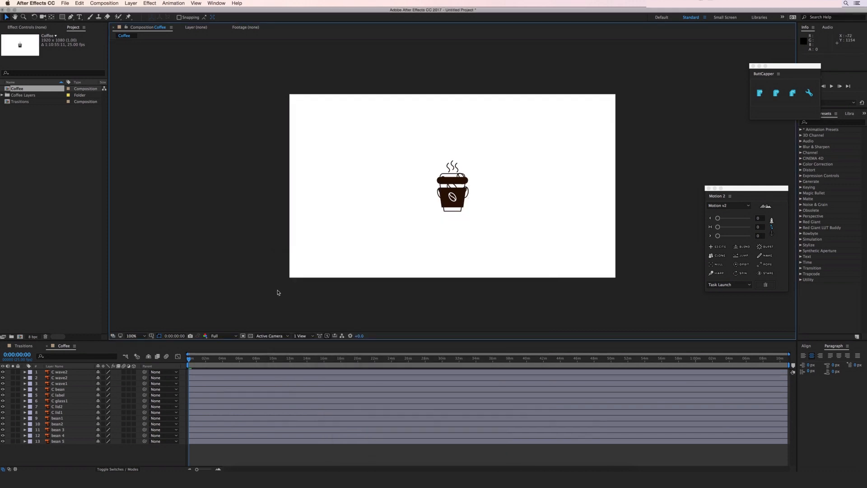
Step: Hide the cup and steam layers and add a dark brown 1920 x 1080 px solid beneath all the layers
{"action": "left_click_drag", "start_coordinate": [3, 371], "coordinate": [5, 399]}
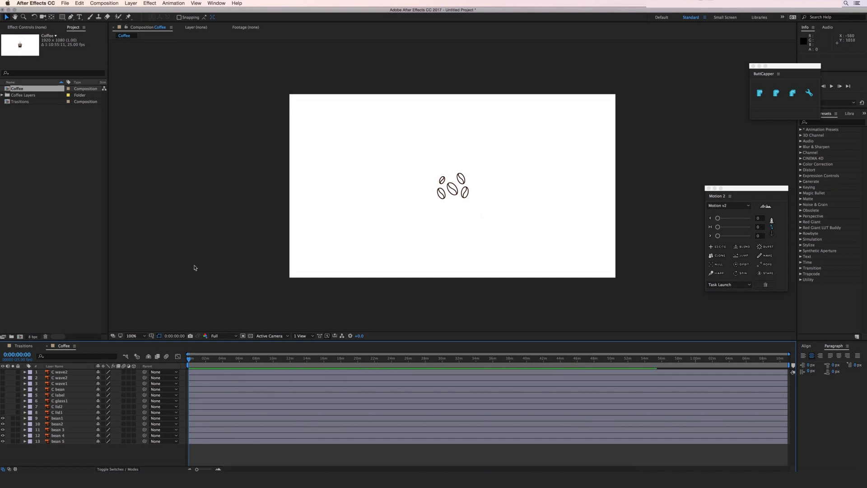
{"action": "key", "text": "super+y"}
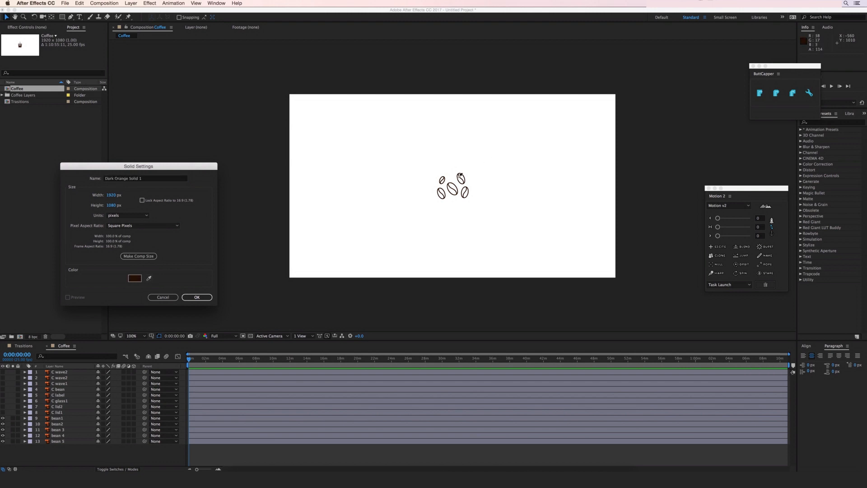
{"action": "left_click", "coordinate": [197, 298]}
{"action": "left_click_drag", "start_coordinate": [59, 371], "coordinate": [63, 451]}
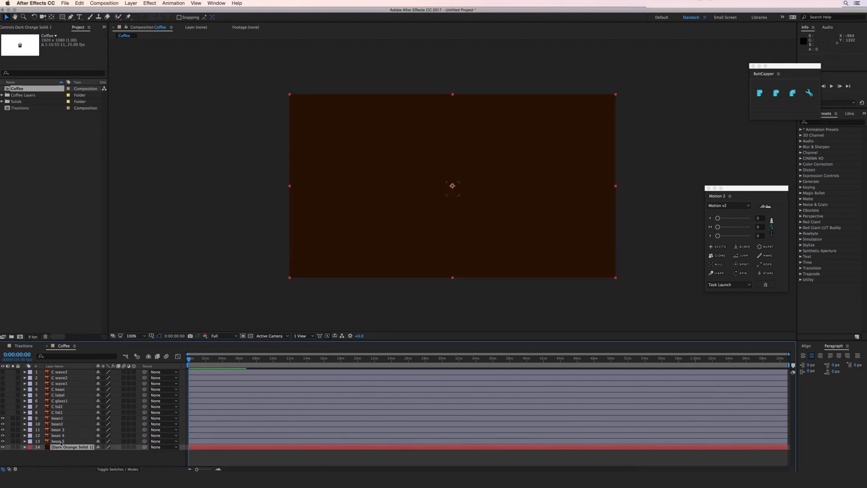
Step: Apply the Fill effect to the five layers bean1 through bean 5 and set its color to white
{"action": "left_click", "coordinate": [58, 418], "text": "shift"}
{"action": "left_click_drag", "start_coordinate": [785, 66], "coordinate": [689, 56]}
{"action": "left_click", "coordinate": [830, 122]}
{"action": "type", "text": "f"}
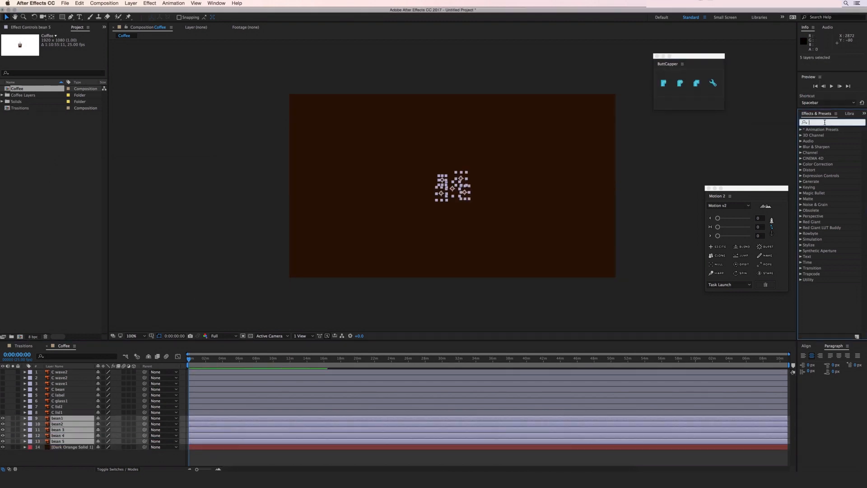
{"action": "type", "text": "ill"}
{"action": "double_click", "coordinate": [818, 170]}
{"action": "left_click", "coordinate": [62, 58]}
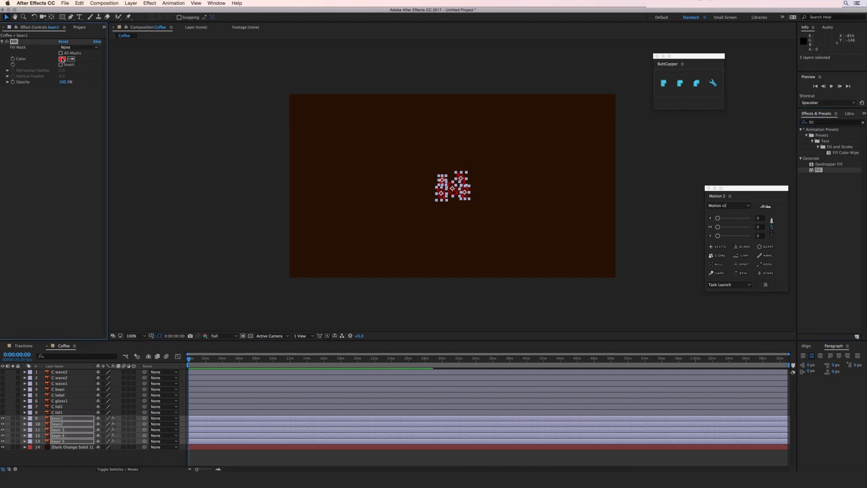
{"action": "left_click_drag", "start_coordinate": [298, 266], "coordinate": [275, 265]}
{"action": "left_click", "coordinate": [429, 269]}
{"action": "left_click", "coordinate": [236, 236]}
Step: Resize the Coffee composition to 1050 x 1050 px and lock the dark brown solid layer
{"action": "right_click", "coordinate": [239, 169]}
{"action": "left_click", "coordinate": [271, 183]}
{"action": "left_click", "coordinate": [385, 316]}
{"action": "type", "text": "1000"}
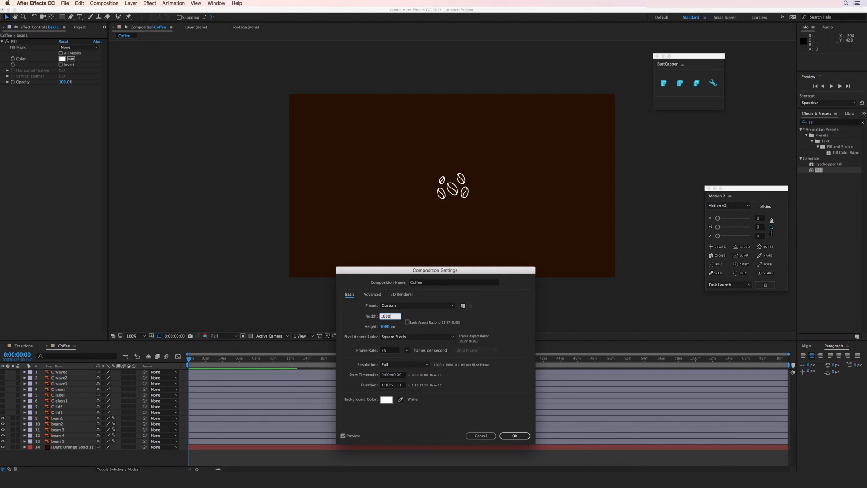
{"action": "key", "text": "Tab"}
{"action": "type", "text": "1000"}
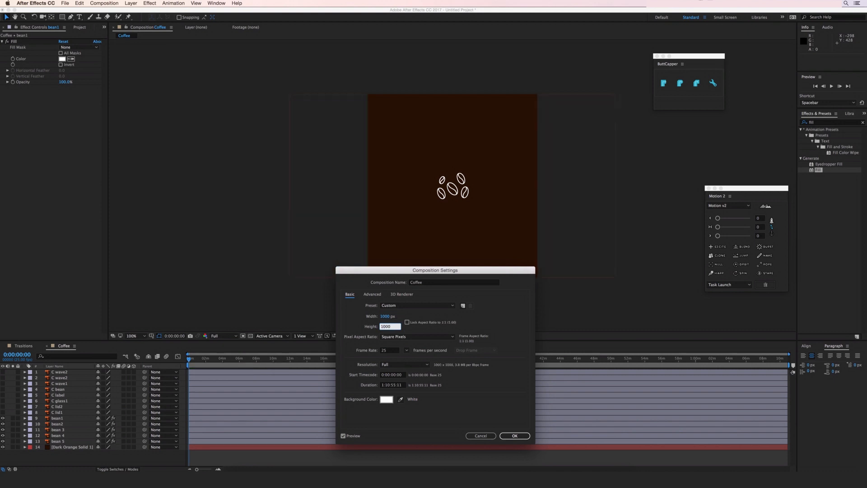
{"action": "key", "text": "BackSpace"}
{"action": "key", "text": "BackSpace"}
{"action": "type", "text": "50"}
{"action": "key", "text": "shift+Tab"}
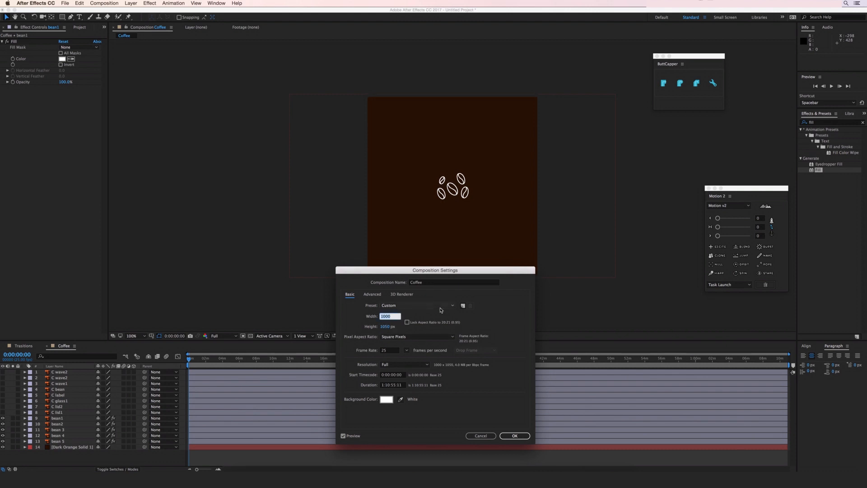
{"action": "type", "text": "1050"}
{"action": "key", "text": "Return"}
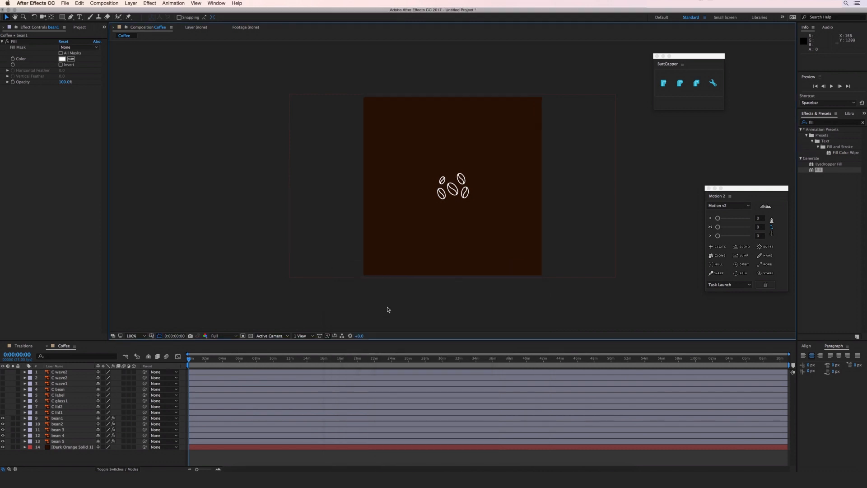
{"action": "left_click", "coordinate": [18, 447]}
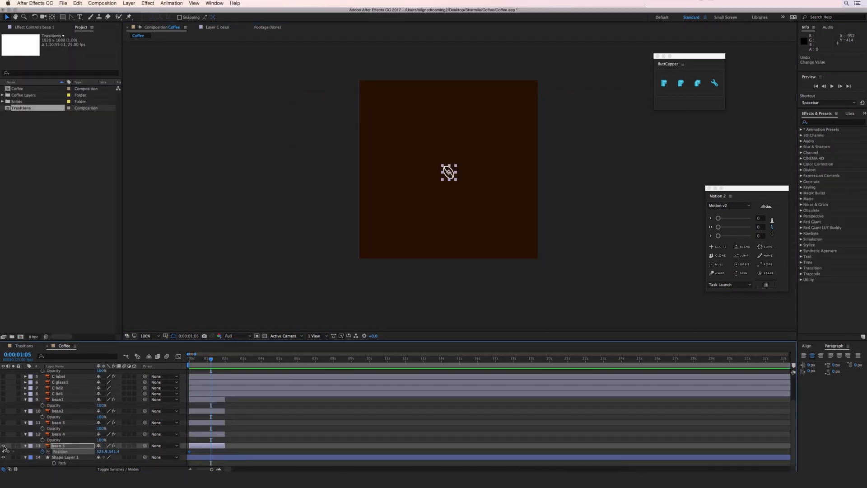
Step: Keyframe bean 5's Position to travel from the canvas centre at 0:00:00:00 to the upper right at 0:00:01:05 along a curved path
{"action": "key", "text": "Home"}
{"action": "left_click", "coordinate": [70, 445]}
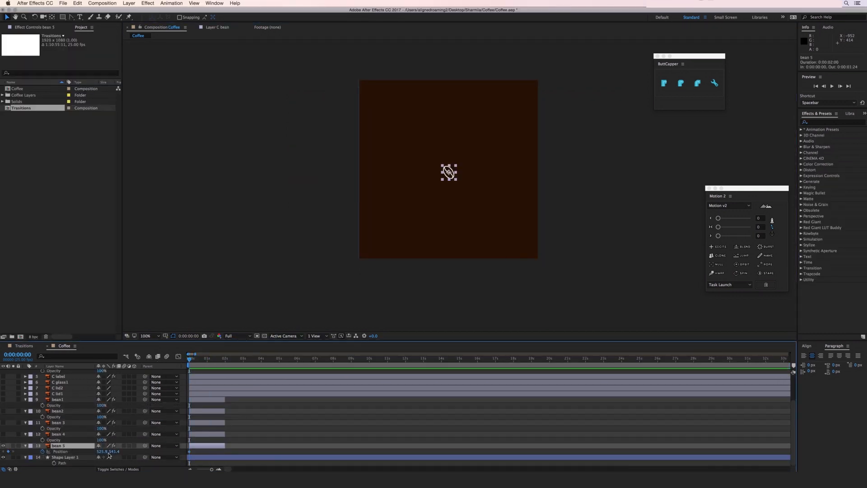
{"action": "left_click_drag", "start_coordinate": [449, 172], "coordinate": [463, 146]}
{"action": "left_click", "coordinate": [71, 17]}
{"action": "left_click", "coordinate": [7, 17]}
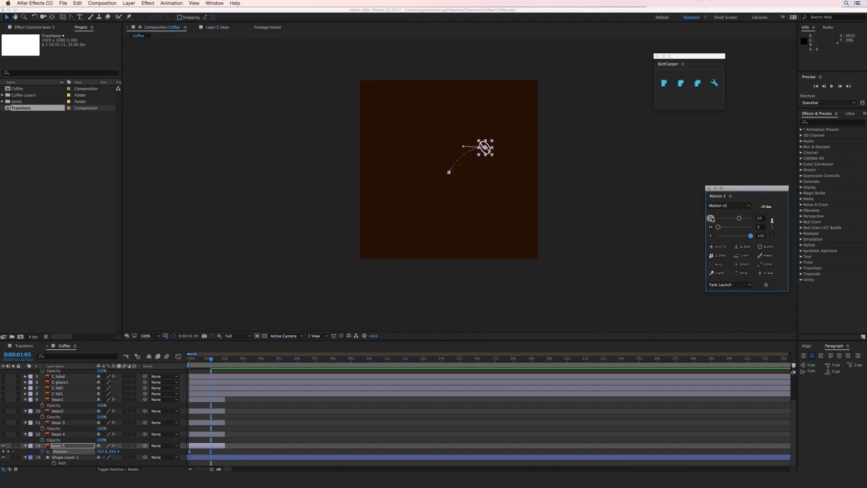
{"action": "left_click", "coordinate": [366, 410]}
{"action": "key", "text": "space"}
{"action": "left_click_drag", "start_coordinate": [485, 147], "coordinate": [463, 146]}
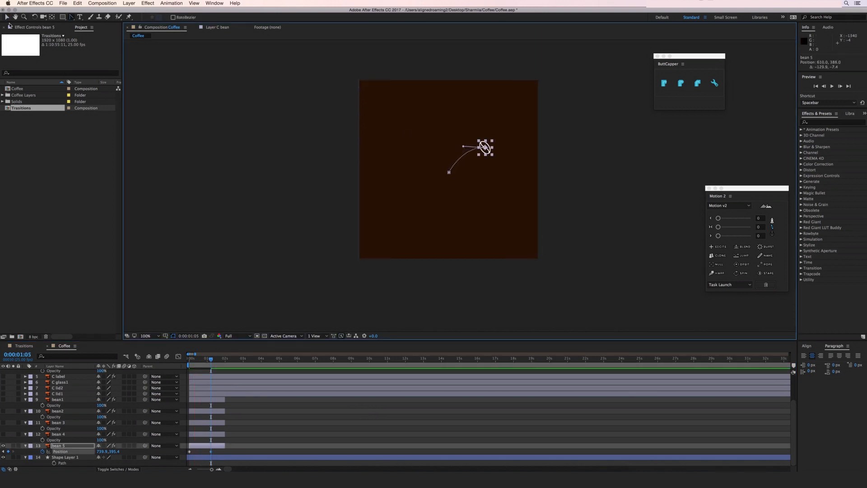
{"action": "left_click", "coordinate": [7, 17]}
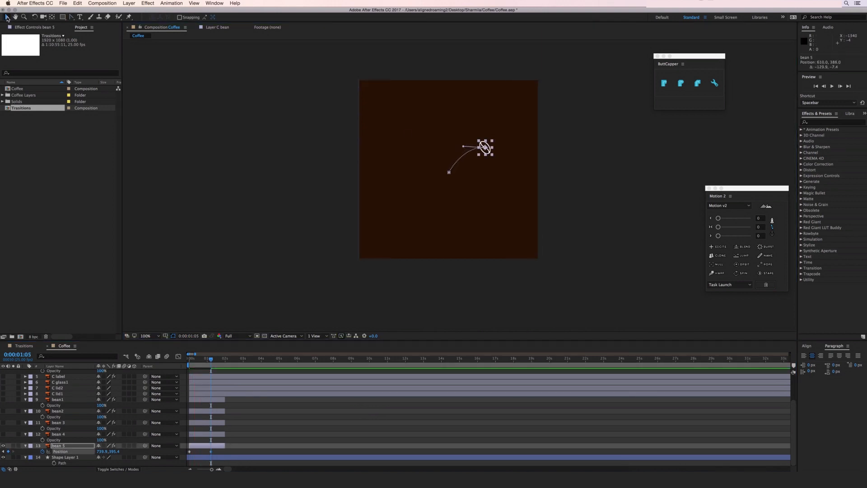
Step: Ease both Position keyframes of bean 5 with the first Motion 2 easing value at 45 and check the Graph Editor
{"action": "left_click_drag", "start_coordinate": [217, 450], "coordinate": [176, 460]}
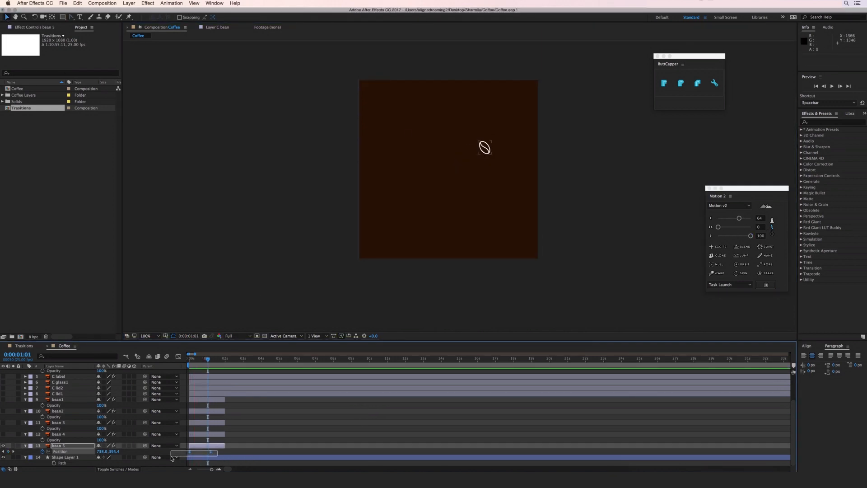
{"action": "left_click_drag", "start_coordinate": [741, 220], "coordinate": [738, 221]}
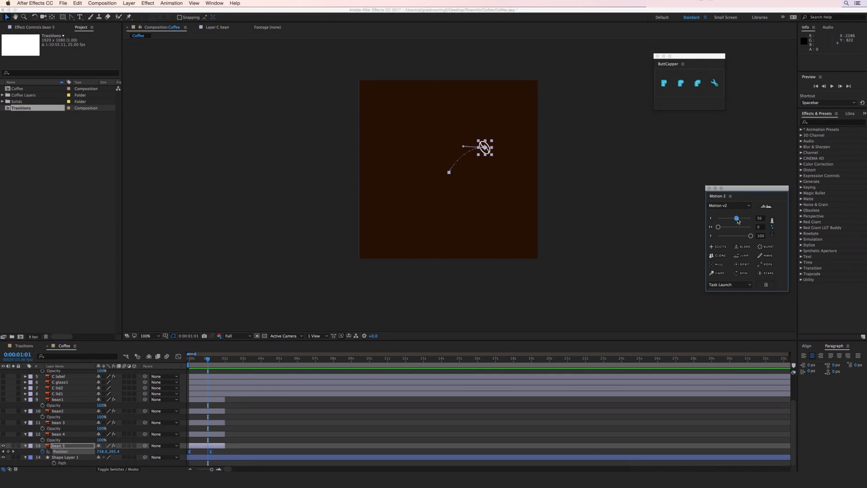
{"action": "left_click", "coordinate": [712, 219]}
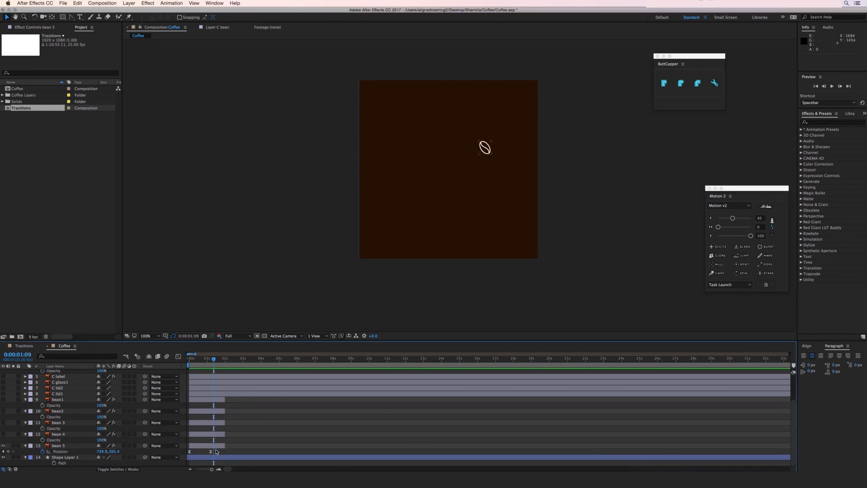
{"action": "left_click_drag", "start_coordinate": [216, 451], "coordinate": [183, 458]}
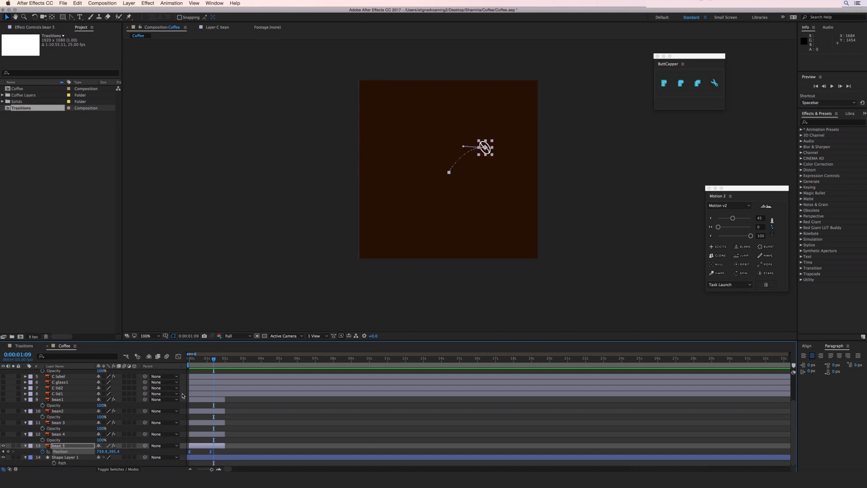
{"action": "left_click", "coordinate": [178, 356]}
{"action": "key", "text": "shift+F3"}
Step: Duplicate bean 5 five times, move each copy's end position at 0:00:01:05 to a different spot around the centre, and preview the burst
{"action": "key", "text": "Home"}
{"action": "key", "text": "super+d"}
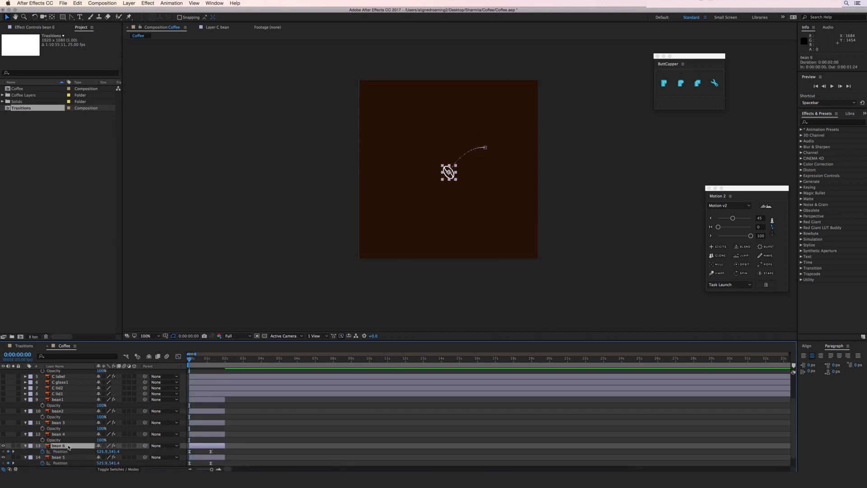
{"action": "left_click", "coordinate": [13, 451]}
{"action": "left_click_drag", "start_coordinate": [484, 148], "coordinate": [462, 197]}
{"action": "key", "text": "super+d"}
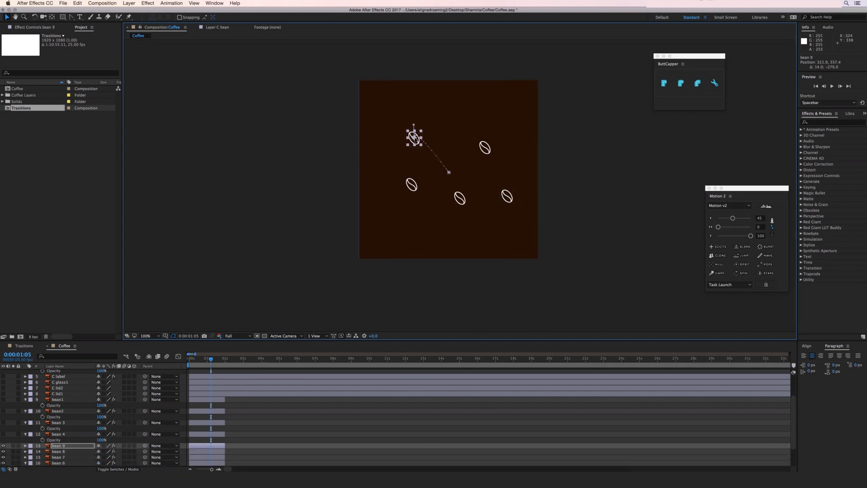
{"action": "key", "text": "super+d"}
{"action": "left_click_drag", "start_coordinate": [413, 140], "coordinate": [452, 105]}
{"action": "key", "text": "space"}
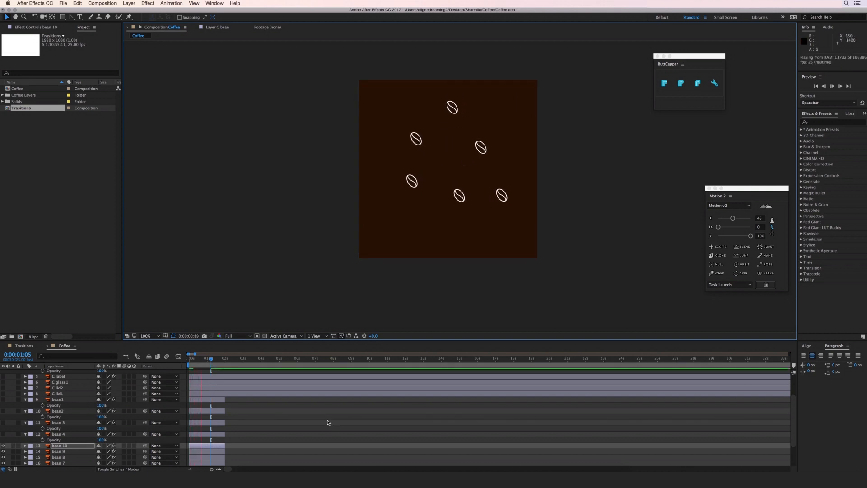
{"action": "key", "text": "space"}
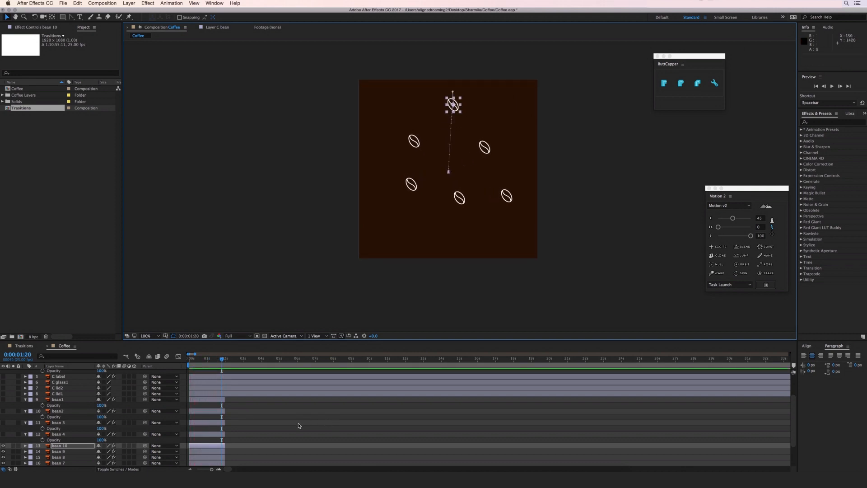
Step: Add a Rotation keyframe at 0:00:00:00 to all six animated bean layers
{"action": "scroll", "coordinate": [271, 432], "scroll_direction": "down", "scroll_amount": 3}
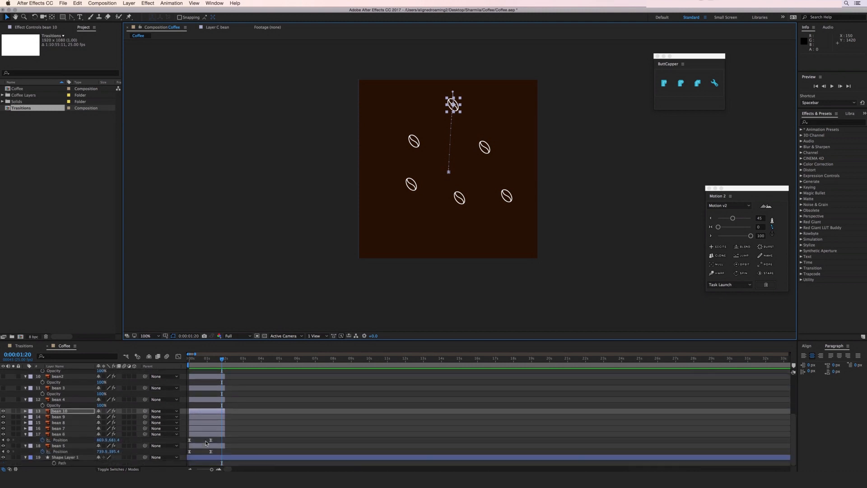
{"action": "left_click", "coordinate": [202, 447], "text": "shift"}
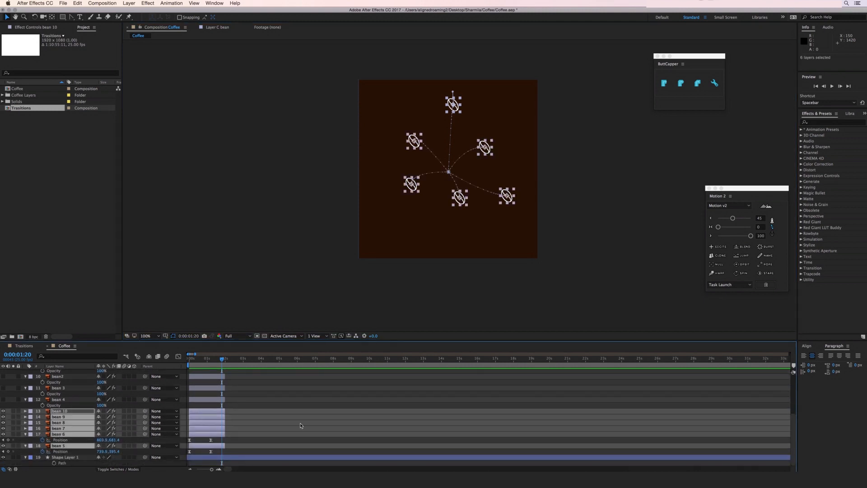
{"action": "key", "text": "u"}
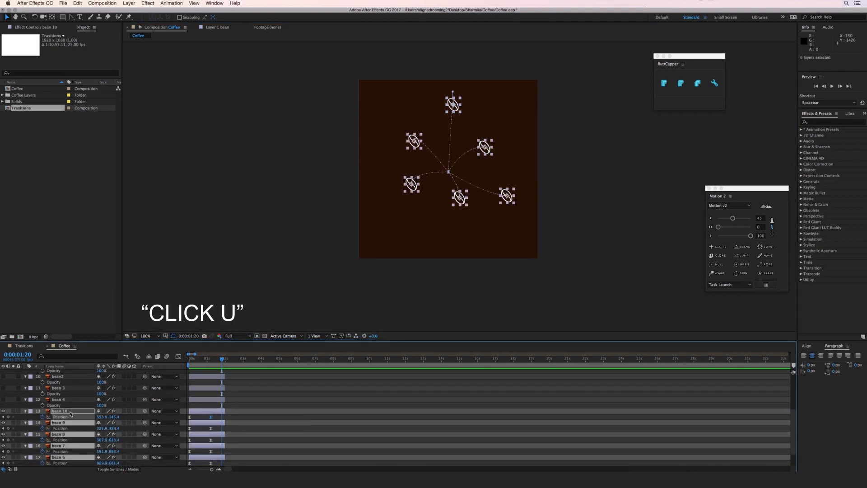
{"action": "key", "text": "Home"}
{"action": "key", "text": "r"}
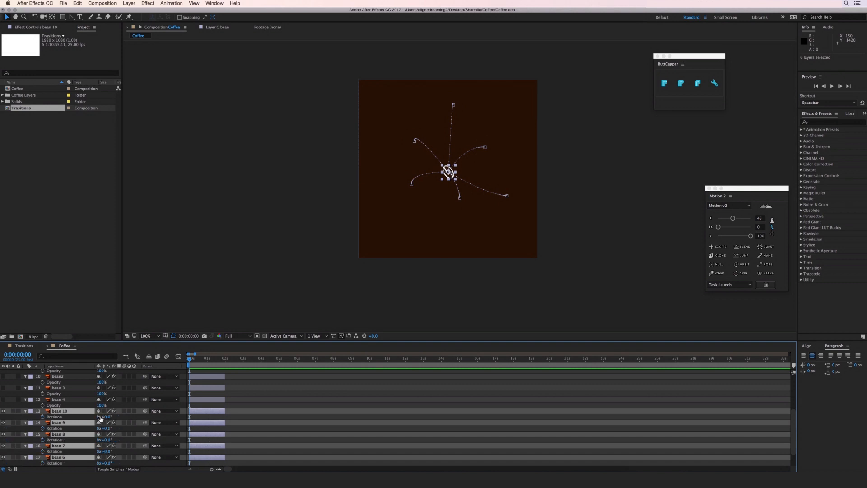
{"action": "left_click", "coordinate": [43, 416]}
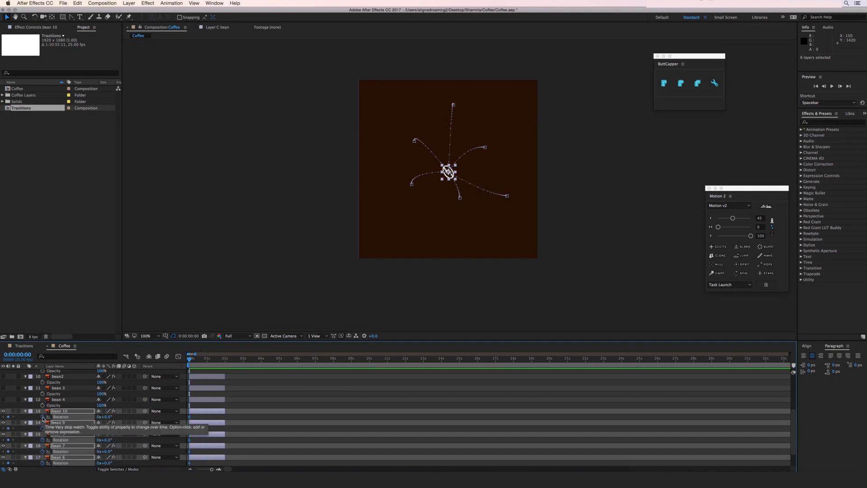
Step: At 0:00:01:05, set the Rotation of bean 10, 9, 8, 7 and 6 to 190°, 179°, 180°, 192° and 26°
{"action": "key", "text": "space"}
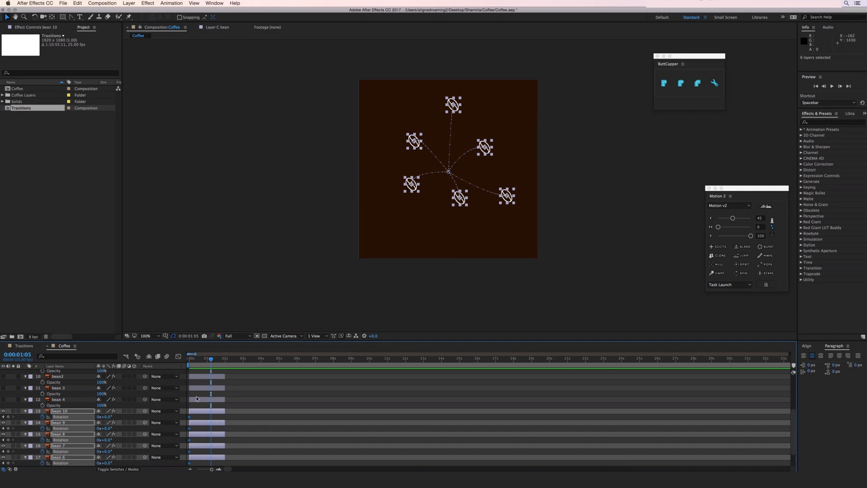
{"action": "left_click_drag", "start_coordinate": [108, 419], "coordinate": [135, 452]}
{"action": "left_click", "coordinate": [307, 411]}
Step: Duplicate bean 5, delete the copy's Position keyframe at 0:00:01:05 so one bean stays in the centre, and preview the animation
{"action": "left_click", "coordinate": [92, 423]}
{"action": "scroll", "coordinate": [132, 452], "scroll_direction": "down", "scroll_amount": 3}
{"action": "left_click", "coordinate": [211, 446]}
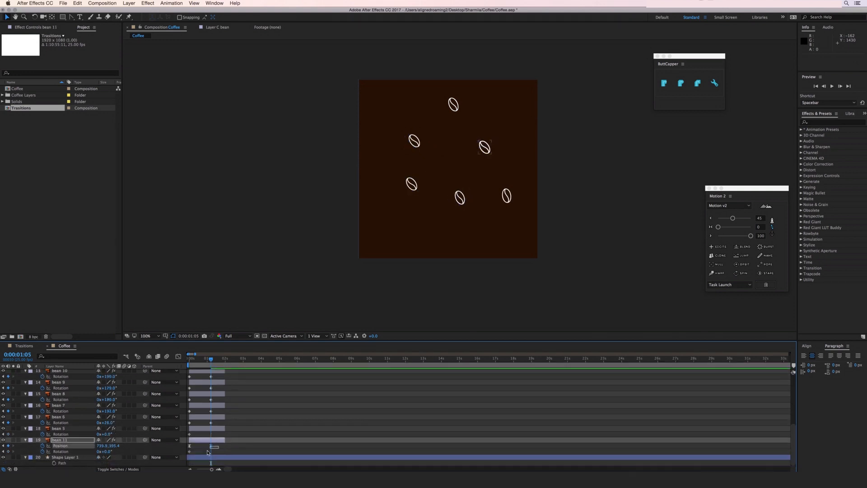
{"action": "key", "text": "Delete"}
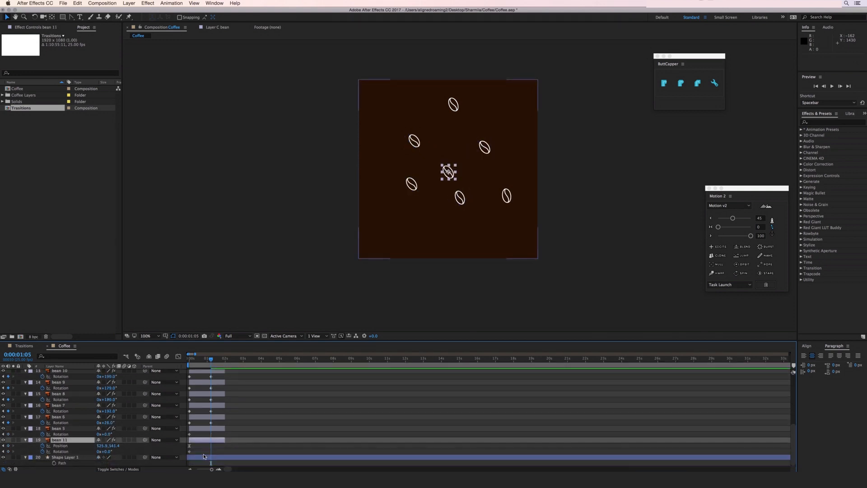
{"action": "key", "text": "space"}
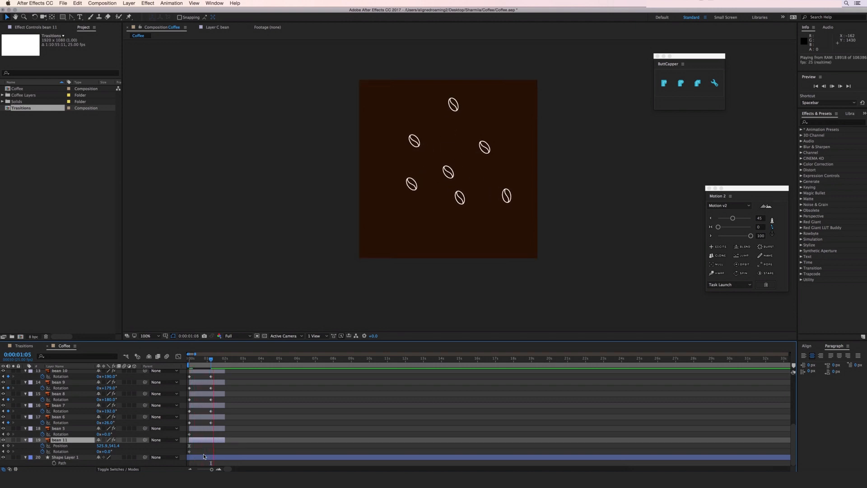
{"action": "key", "text": "space"}
Step: Set the Scale of bean 10, 9, 8, 7, 6 and 5 to 71, 84, 69, 65, 163 and 38%, and preview the animation
{"action": "mouse_move", "coordinate": [108, 428]}
{"action": "left_mouse_down"}
{"action": "mouse_move", "coordinate": [135, 428]}
{"action": "mouse_move", "coordinate": [89, 439]}
{"action": "mouse_move", "coordinate": [89, 428]}
{"action": "mouse_move", "coordinate": [108, 428]}
{"action": "mouse_move", "coordinate": [96, 440]}
{"action": "left_mouse_up"}
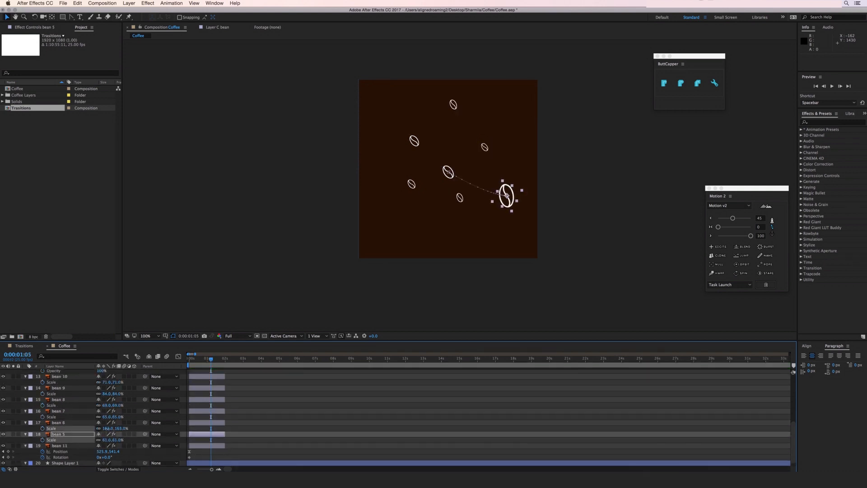
{"action": "left_click", "coordinate": [360, 428]}
{"action": "key", "text": "space"}
{"action": "key", "text": "space"}
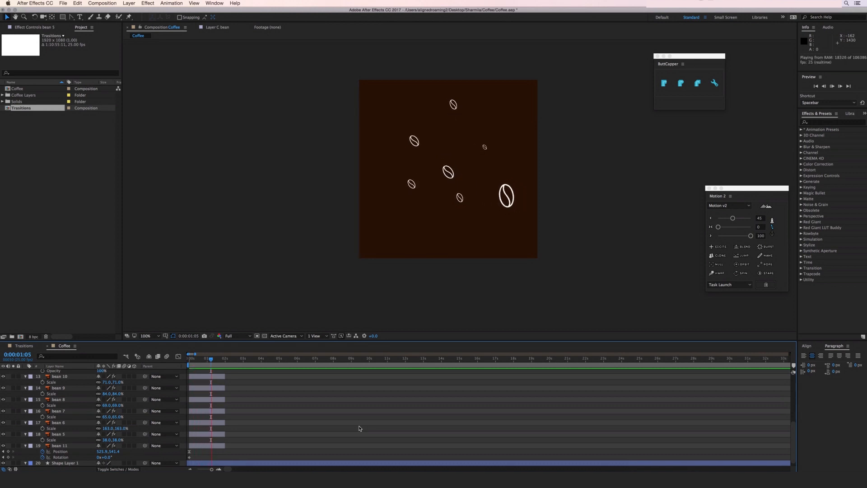
Step: Ease the Position and Rotation keyframes of bean 10 through bean 6 with the third Motion 2 easing value at 100, and preview the motion
{"action": "scroll", "coordinate": [251, 401], "scroll_direction": "up", "scroll_amount": 5}
{"action": "left_click", "coordinate": [59, 406]}
{"action": "scroll", "coordinate": [78, 427], "scroll_direction": "down", "scroll_amount": 3}
{"action": "left_click", "coordinate": [69, 431], "text": "shift"}
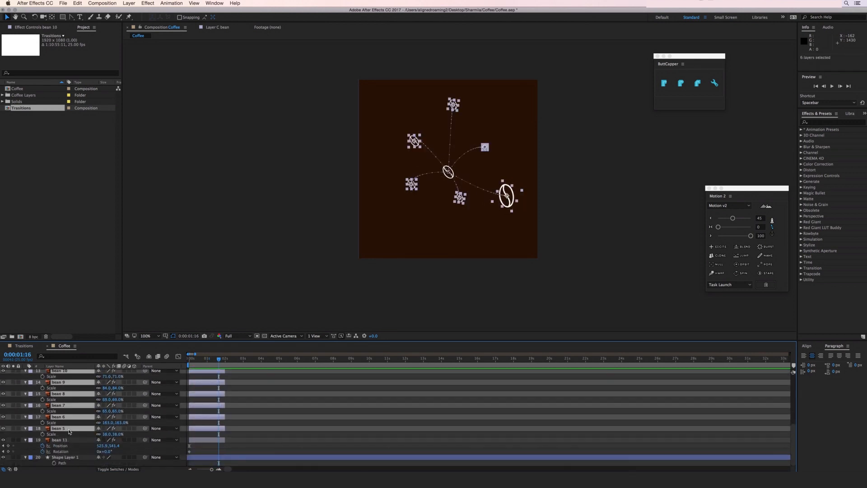
{"action": "key", "text": "u"}
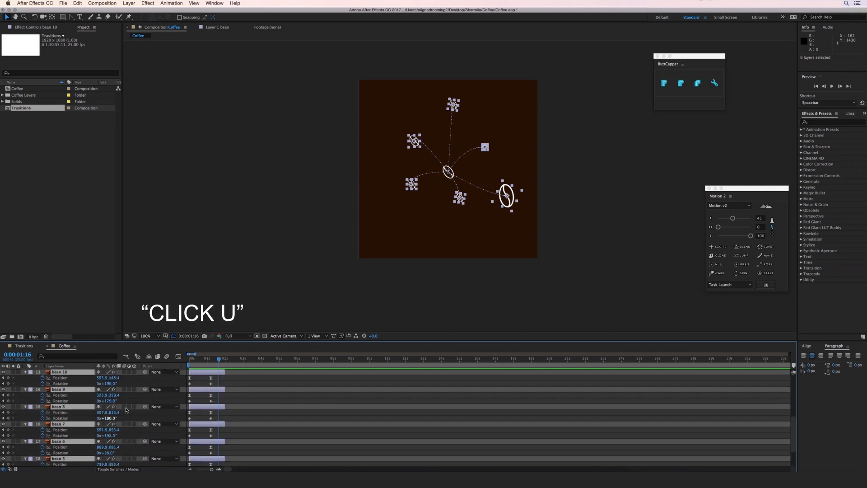
{"action": "left_click", "coordinate": [248, 380]}
{"action": "scroll", "coordinate": [248, 379], "scroll_direction": "down", "scroll_amount": 3}
{"action": "left_click_drag", "start_coordinate": [177, 469], "coordinate": [183, 427]}
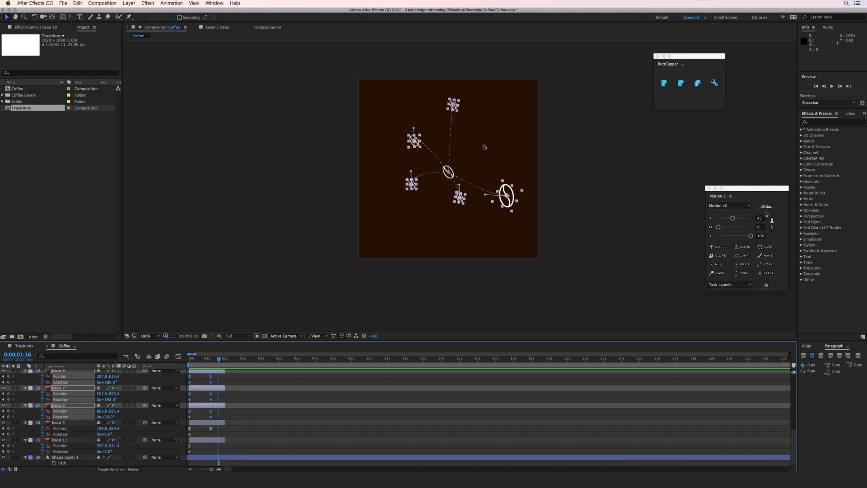
{"action": "left_click", "coordinate": [711, 236]}
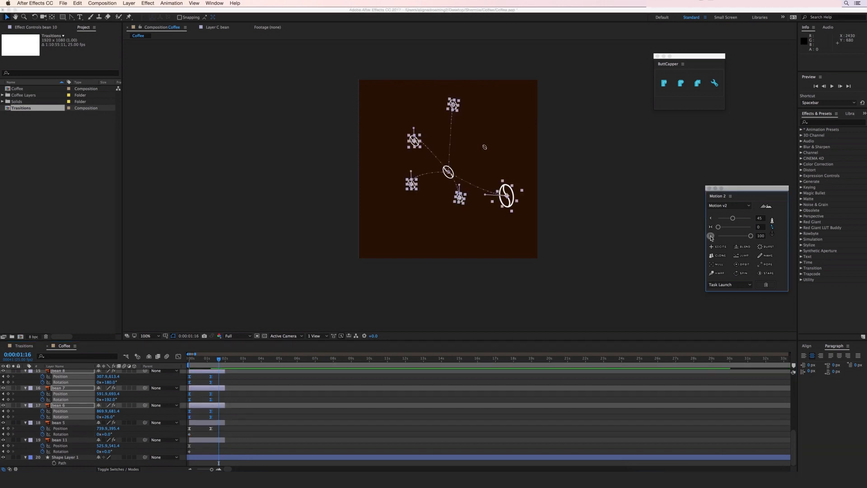
{"action": "left_click", "coordinate": [342, 426]}
{"action": "key", "text": "space"}
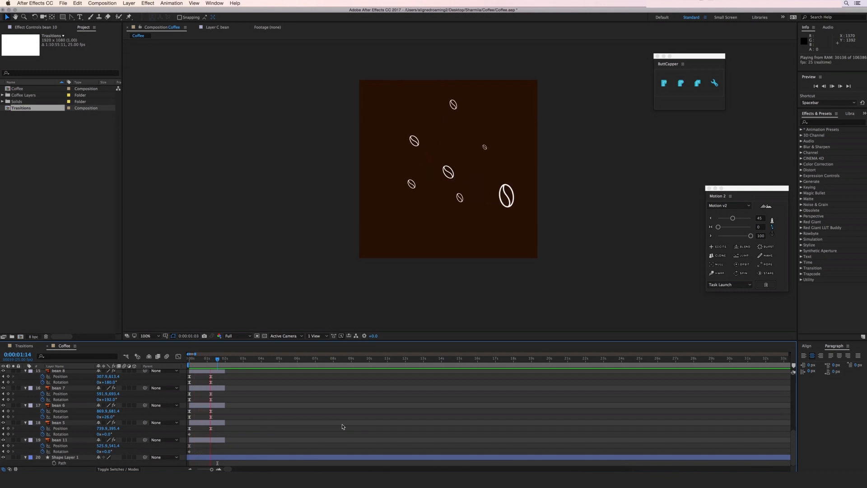
Step: Stop the preview and show the C label layer as a reference for the cup shape
{"action": "key", "text": "space"}
{"action": "left_click", "coordinate": [54, 457]}
{"action": "scroll", "coordinate": [42, 427], "scroll_direction": "up", "scroll_amount": 10}
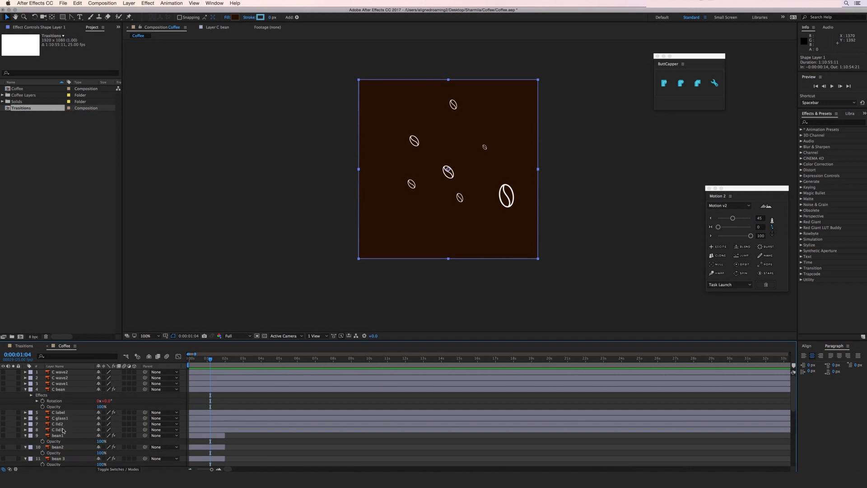
{"action": "left_click", "coordinate": [57, 413]}
{"action": "left_click", "coordinate": [4, 412]}
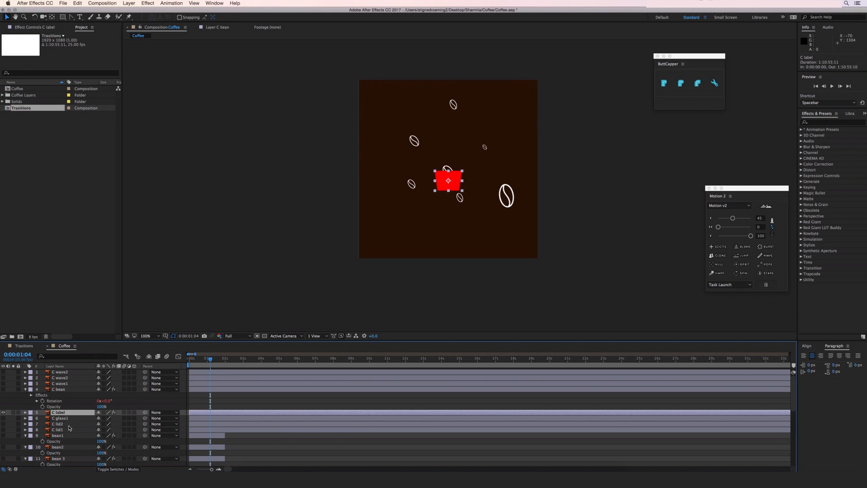
Step: Add a Path keyframe to Shape Layer 1 at 0:00:00:00
{"action": "scroll", "coordinate": [69, 428], "scroll_direction": "down", "scroll_amount": 10}
{"action": "left_click", "coordinate": [68, 457]}
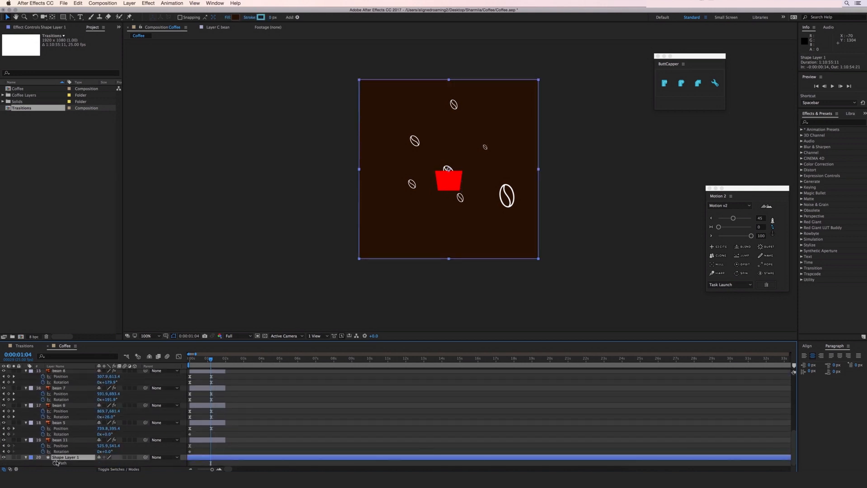
{"action": "key", "text": "Home"}
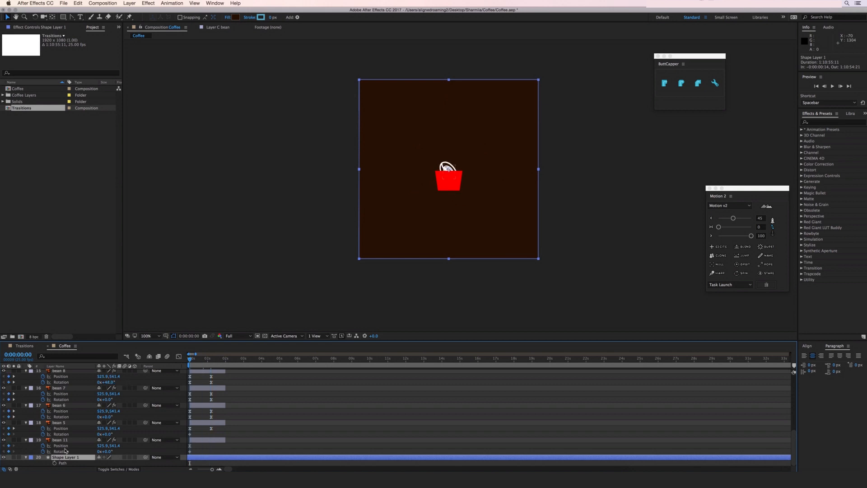
{"action": "left_click", "coordinate": [54, 464]}
Step: At 0:00:01:05, move the four corner points of the Shape Layer 1 path onto the corners of the red label
{"action": "key", "text": "space"}
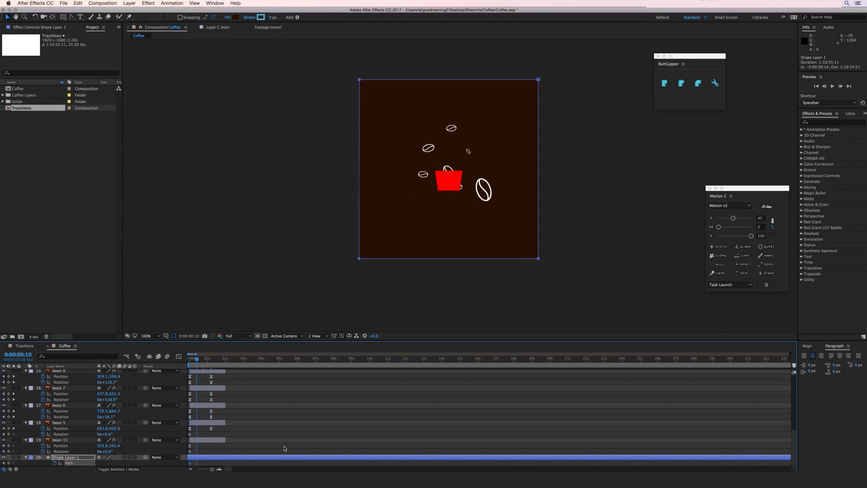
{"action": "left_click", "coordinate": [538, 79], "text": "shift"}
{"action": "left_click_drag", "start_coordinate": [538, 80], "coordinate": [434, 172]}
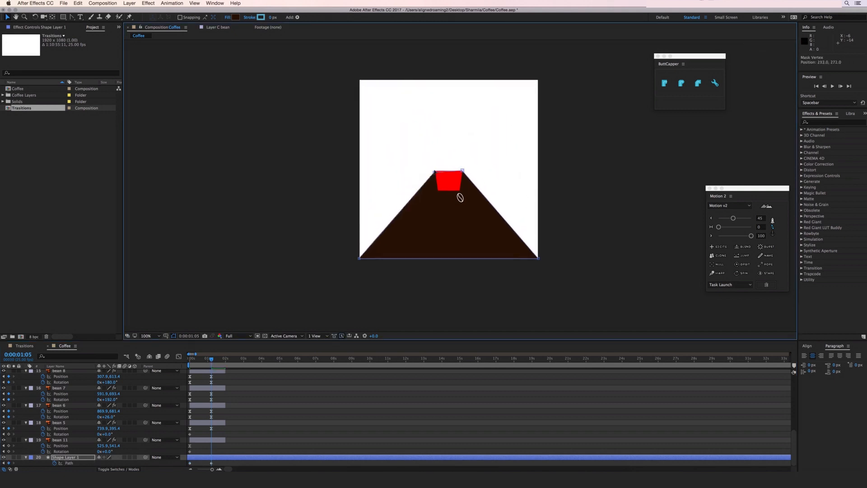
{"action": "left_click_drag", "start_coordinate": [360, 258], "coordinate": [437, 191]}
{"action": "left_click_drag", "start_coordinate": [538, 258], "coordinate": [460, 191]}
Step: Hide the C label layer and preview the background shrinking into the label shape
{"action": "scroll", "coordinate": [463, 188], "scroll_direction": "up", "scroll_amount": 2}
{"action": "scroll", "coordinate": [70, 422], "scroll_direction": "up", "scroll_amount": 10}
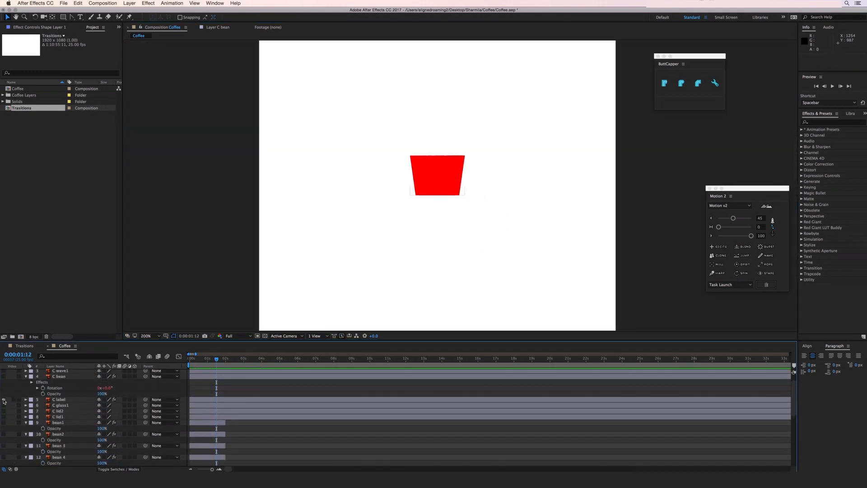
{"action": "left_click", "coordinate": [4, 399]}
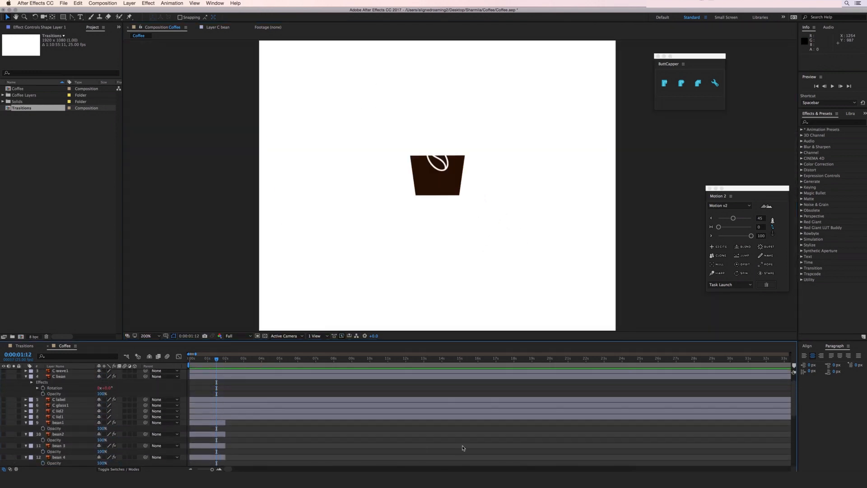
{"action": "key", "text": "space"}
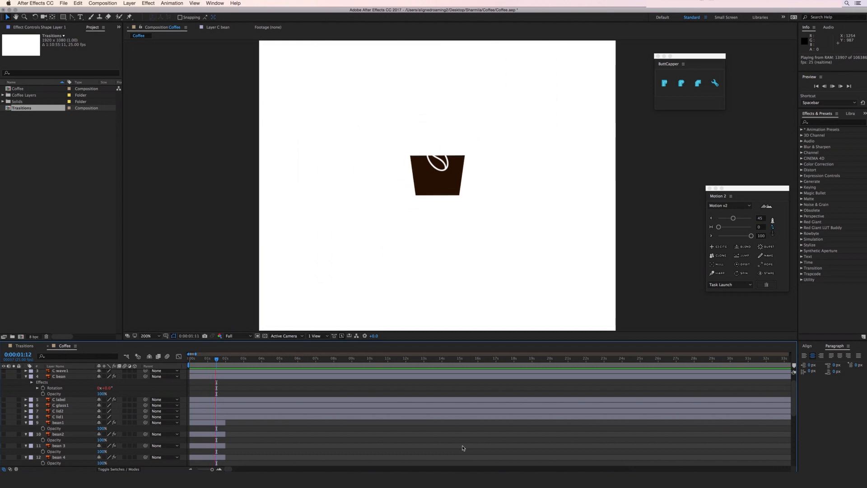
{"action": "key", "text": "space"}
{"action": "key", "text": "space"}
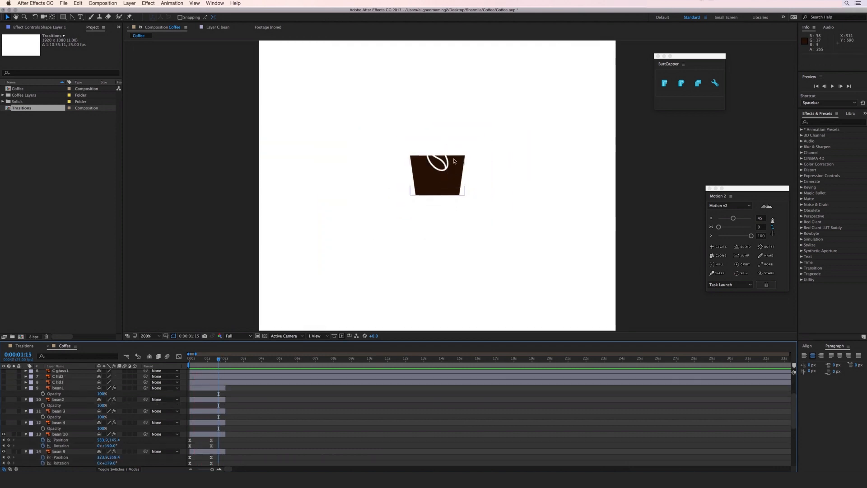
Step: At 0:00:01:05, move bean 11 straight down to the middle of the brown label, to Position 525.9, 591.4
{"action": "left_click", "coordinate": [441, 163]}
{"action": "key", "text": "j"}
{"action": "left_click_drag", "start_coordinate": [438, 158], "coordinate": [438, 175]}
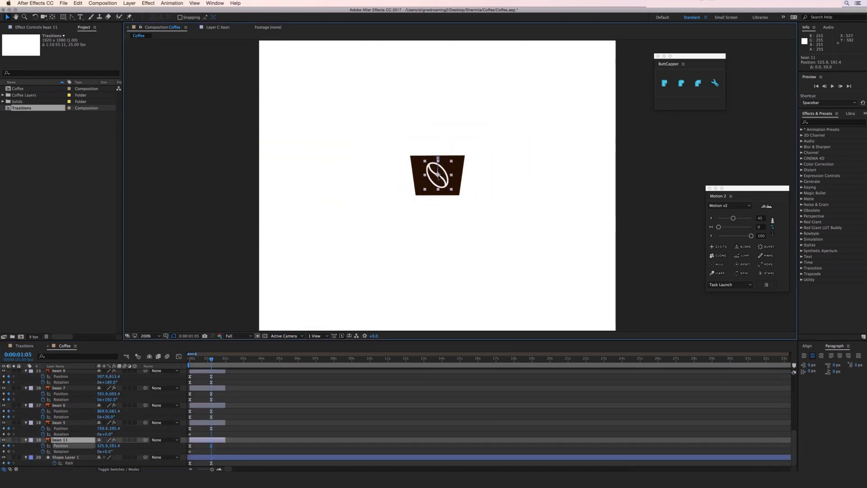
Step: Set the Scale of bean 11 to 72%, using the temporarily shown C bean layer as size reference, and preview the animation
{"action": "scroll", "coordinate": [77, 425], "scroll_direction": "up", "scroll_amount": 10}
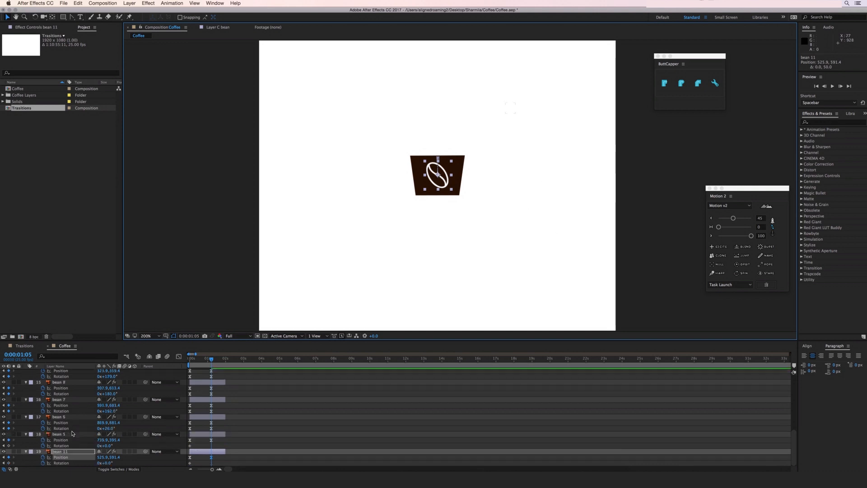
{"action": "scroll", "coordinate": [95, 417], "scroll_direction": "down", "scroll_amount": 10}
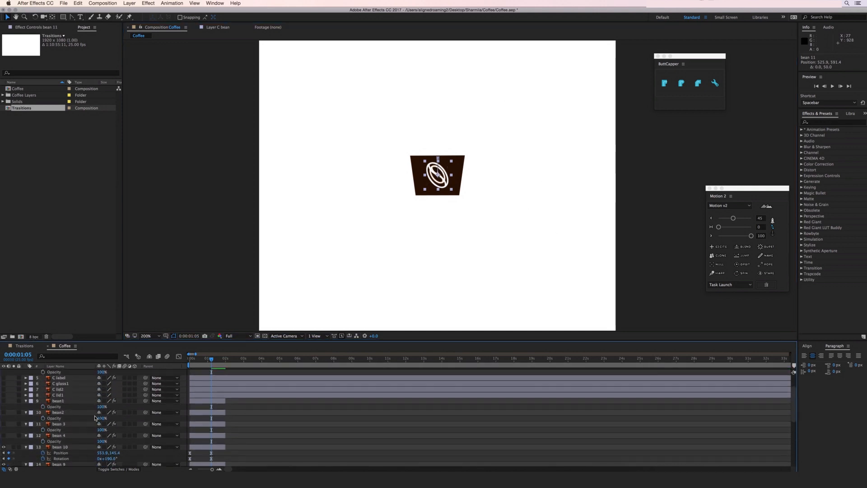
{"action": "scroll", "coordinate": [95, 418], "scroll_direction": "down", "scroll_amount": 1}
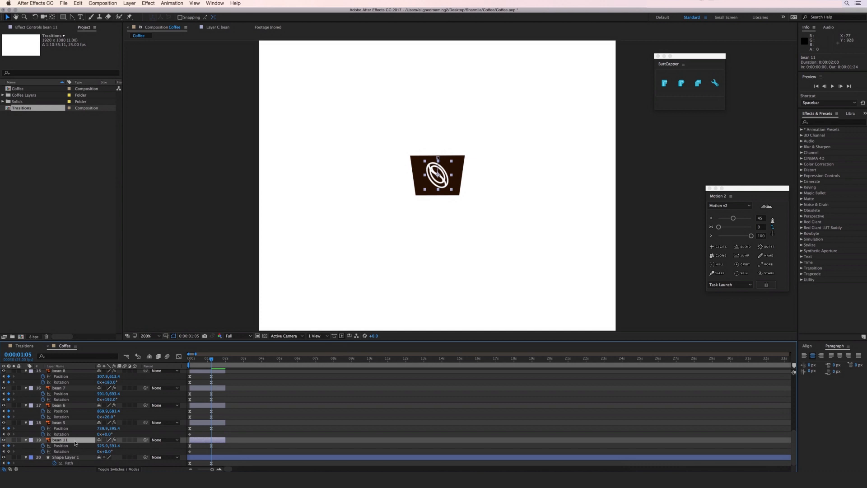
{"action": "key", "text": "s"}
{"action": "left_click_drag", "start_coordinate": [108, 451], "coordinate": [96, 451]}
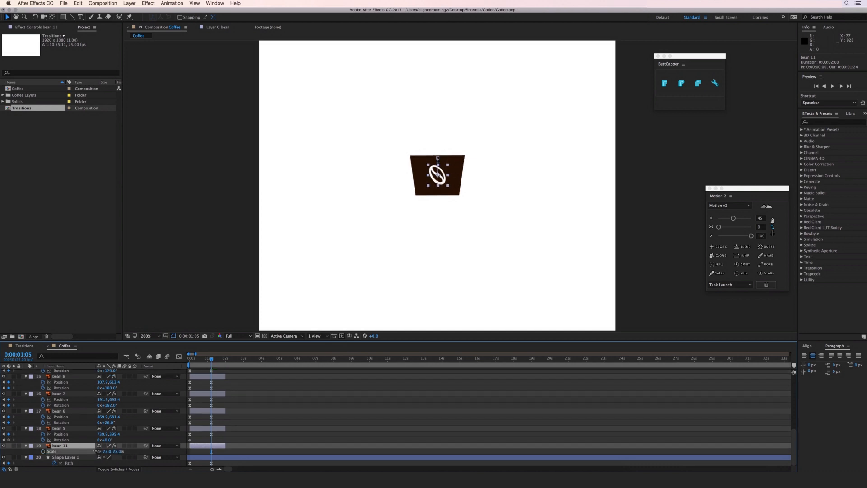
{"action": "left_click", "coordinate": [177, 316]}
{"action": "scroll", "coordinate": [72, 403], "scroll_direction": "up", "scroll_amount": 10}
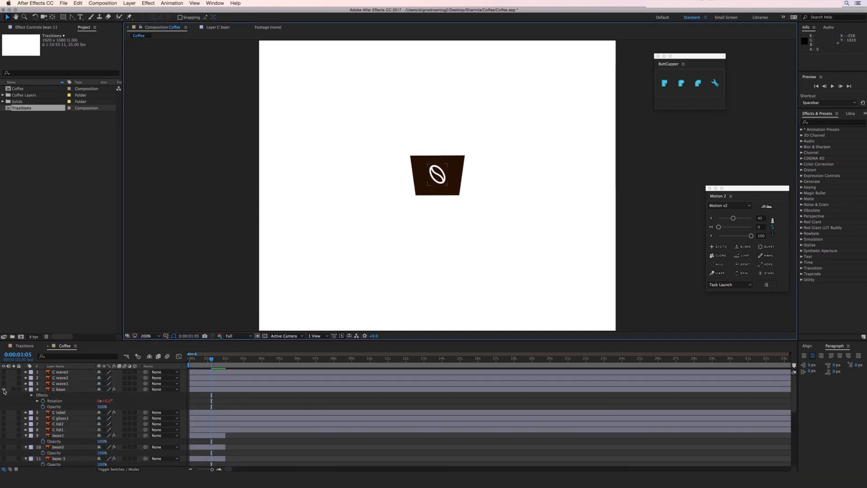
{"action": "scroll", "coordinate": [74, 414], "scroll_direction": "down", "scroll_amount": 10}
{"action": "key", "text": "space"}
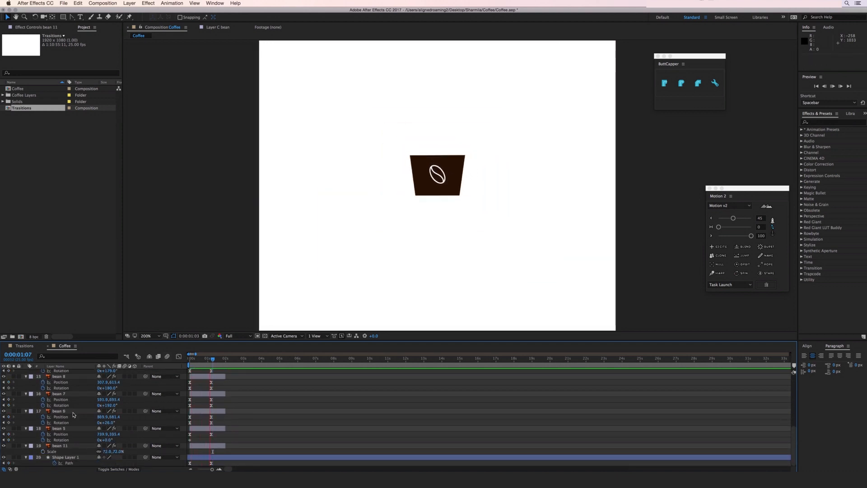
Step: Shift the first Path keyframe of Shape Layer 1 to about 0:00:00:10, set the first Motion 2 easing value to 51, and preview the motion
{"action": "left_click", "coordinate": [214, 459]}
{"action": "key", "text": "space"}
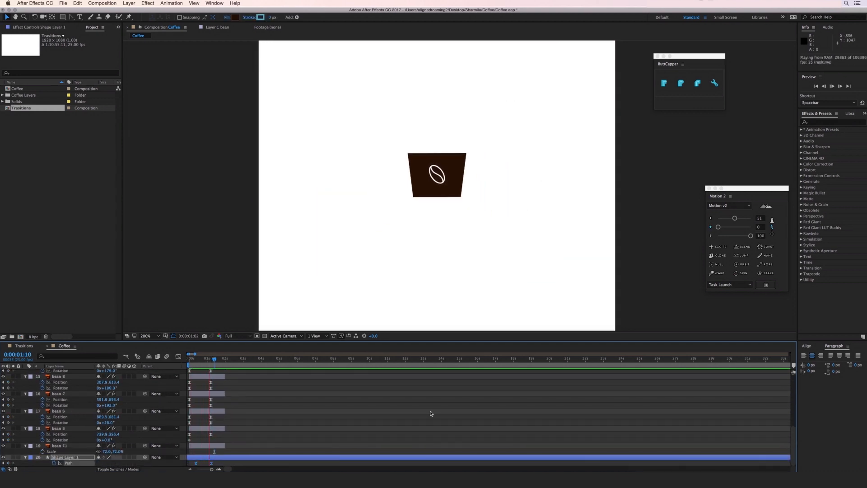
{"action": "key", "text": "space"}
{"action": "scroll", "coordinate": [455, 252], "scroll_direction": "down", "scroll_amount": 1}
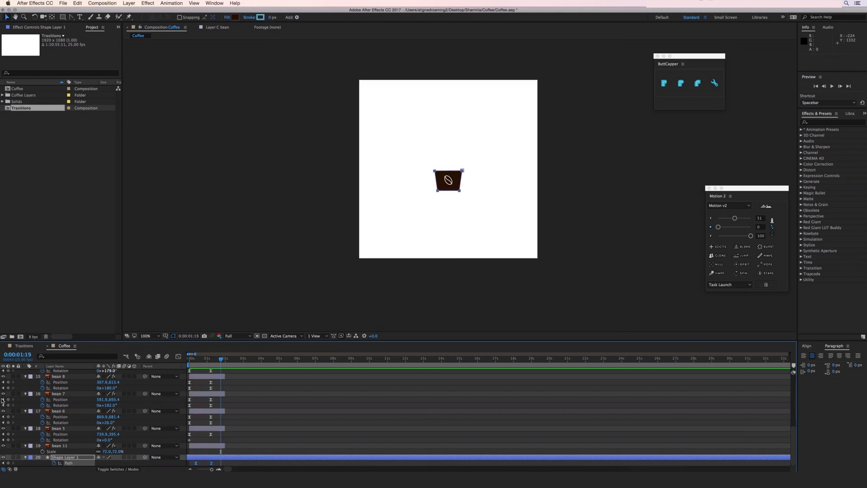
Step: Toggle the visibility of the C bean, C label, C glass1 and C lid layers to check the cup parts, leaving only C glass1 shown
{"action": "left_click", "coordinate": [25, 457]}
{"action": "scroll", "coordinate": [61, 429], "scroll_direction": "up", "scroll_amount": 10}
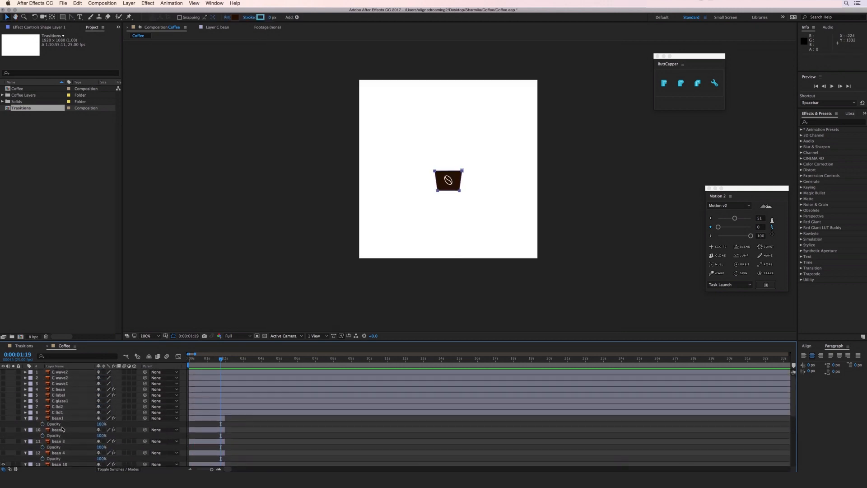
{"action": "left_click", "coordinate": [8, 389]}
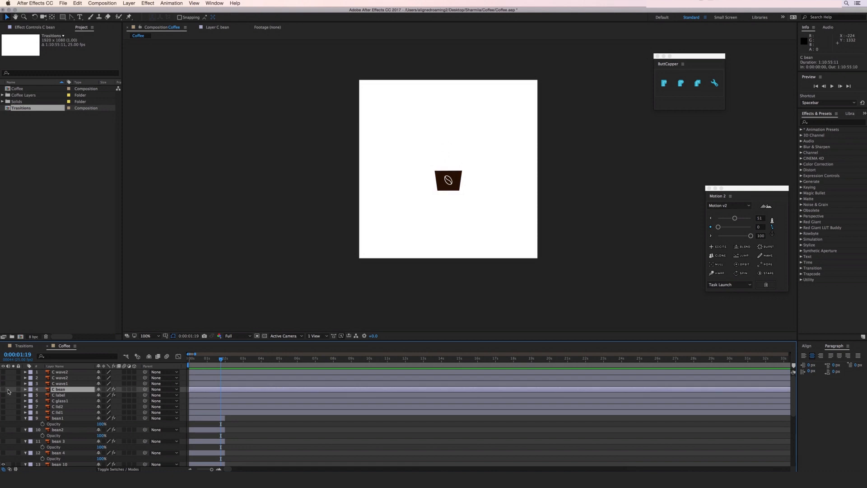
{"action": "left_click", "coordinate": [4, 389]}
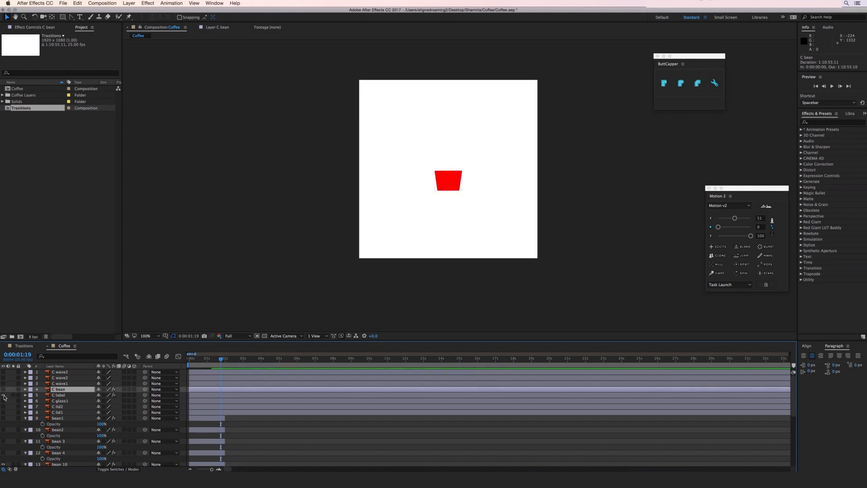
{"action": "left_click", "coordinate": [3, 400]}
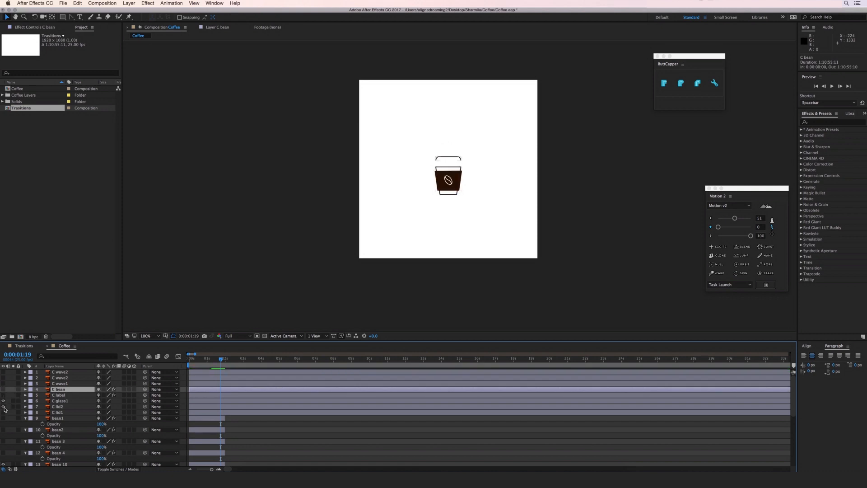
{"action": "left_click", "coordinate": [3, 412]}
{"action": "left_click", "coordinate": [4, 411]}
Step: Create shapes from the C glass1 vector layer and start the resulting outlines layer at 0:00:01:00
{"action": "left_click", "coordinate": [71, 401]}
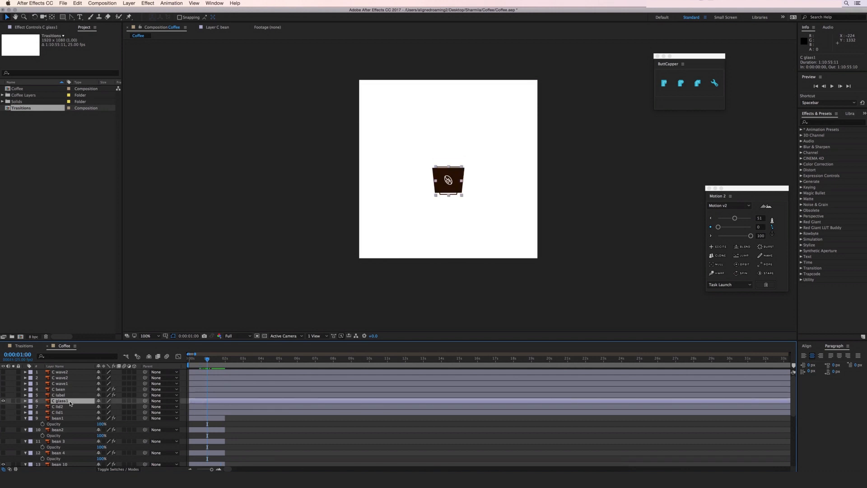
{"action": "right_click", "coordinate": [70, 403]}
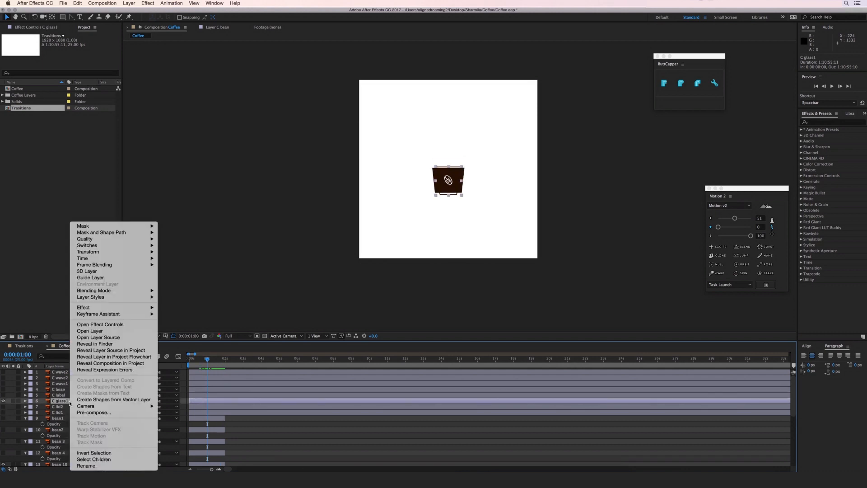
{"action": "left_click", "coordinate": [90, 401]}
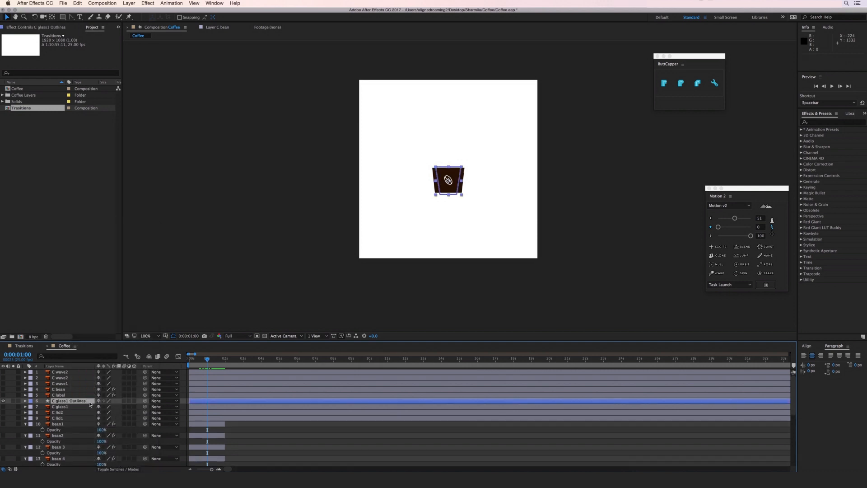
{"action": "key", "text": "["}
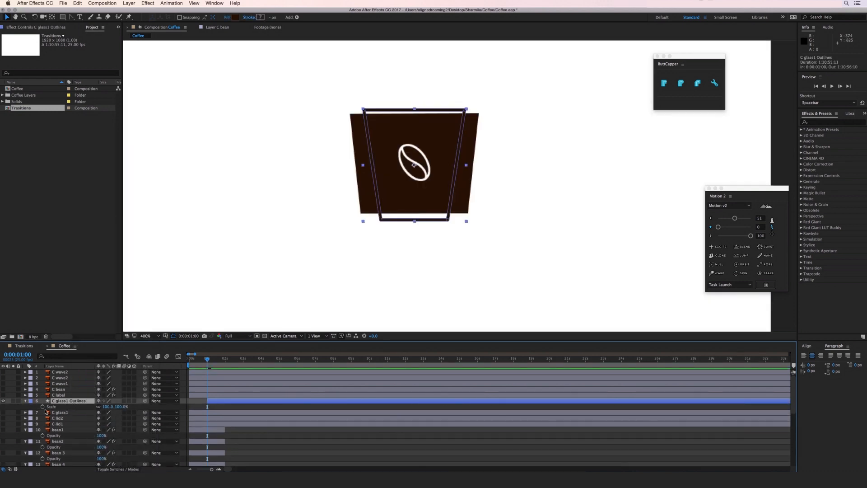
Step: Keyframe the Scale of C glass1 Outlines at 100, 43% at 0:00:01:00 and 100, 100% at 0:00:02:05, easing both keyframes, and preview
{"action": "left_click", "coordinate": [43, 407]}
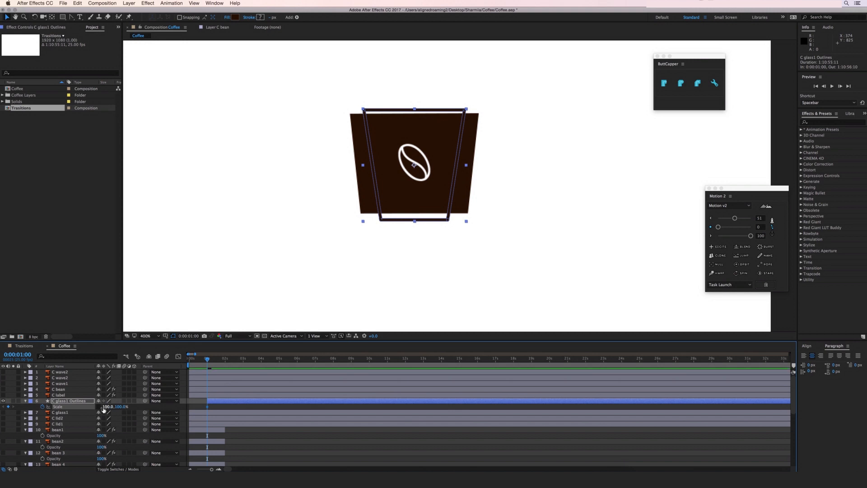
{"action": "key", "text": "space"}
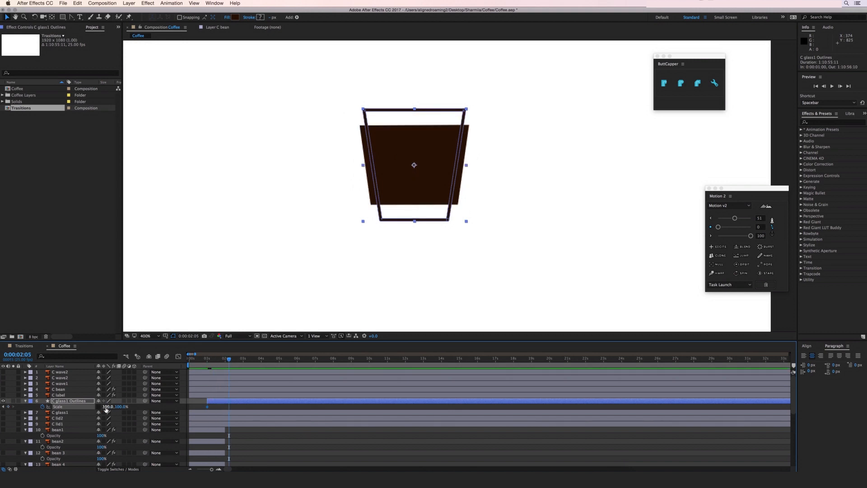
{"action": "key", "text": "space"}
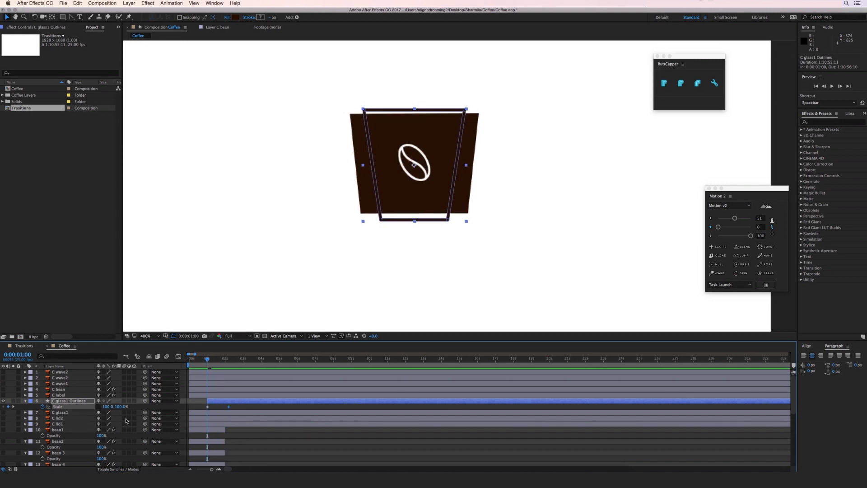
{"action": "left_click_drag", "start_coordinate": [118, 407], "coordinate": [95, 406]}
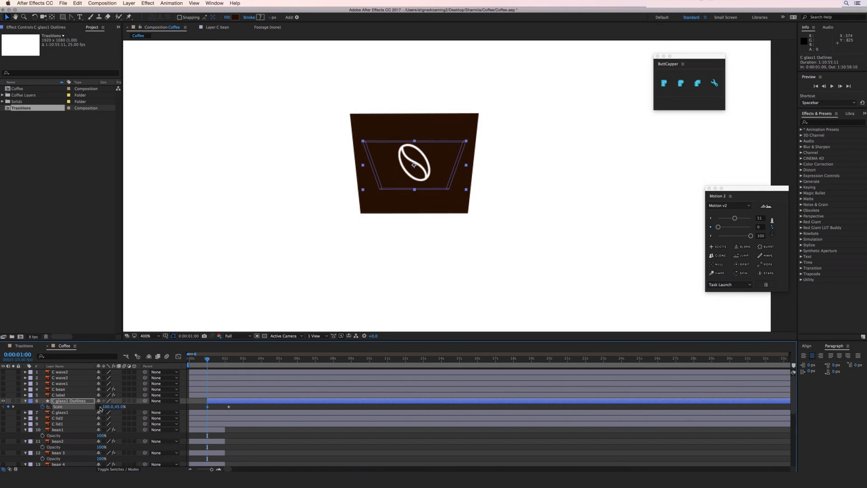
{"action": "key", "text": "space"}
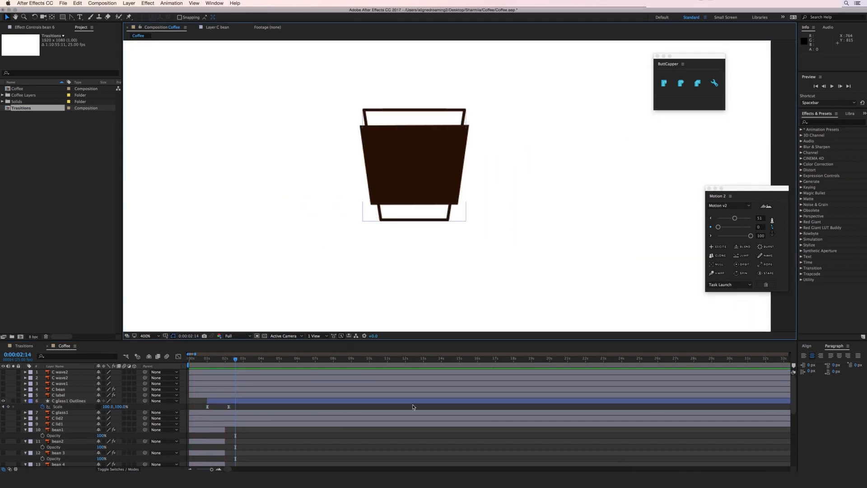
Step: Try extending the bean 5 layer to the end of the timeline, and undo the extension
{"action": "scroll", "coordinate": [319, 414], "scroll_direction": "down", "scroll_amount": 15}
{"action": "scroll", "coordinate": [264, 428], "scroll_direction": "right", "scroll_amount": 5}
{"action": "left_click", "coordinate": [59, 434]}
{"action": "scroll", "coordinate": [246, 436], "scroll_direction": "left", "scroll_amount": 5}
{"action": "left_click_drag", "start_coordinate": [224, 434], "coordinate": [785, 428]}
{"action": "key", "text": "space"}
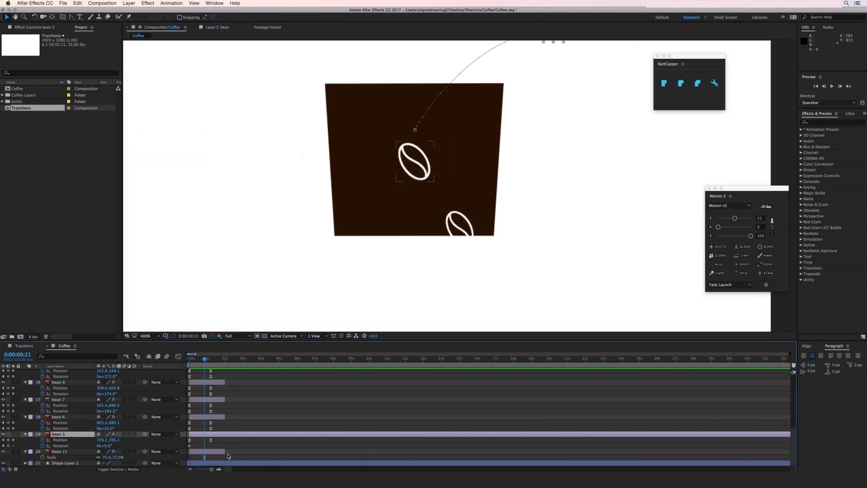
{"action": "key", "text": "super+z"}
Step: Extend the bean 11 layer's out point to the end of the timeline and preview the animation
{"action": "left_click_drag", "start_coordinate": [225, 452], "coordinate": [734, 459]}
{"action": "key", "text": "space"}
{"action": "key", "text": "space"}
Step: Shift the C glass1 Outlines layer with its Scale keyframes a few frames earlier and preview the cup animation
{"action": "scroll", "coordinate": [493, 460], "scroll_direction": "up", "scroll_amount": 6}
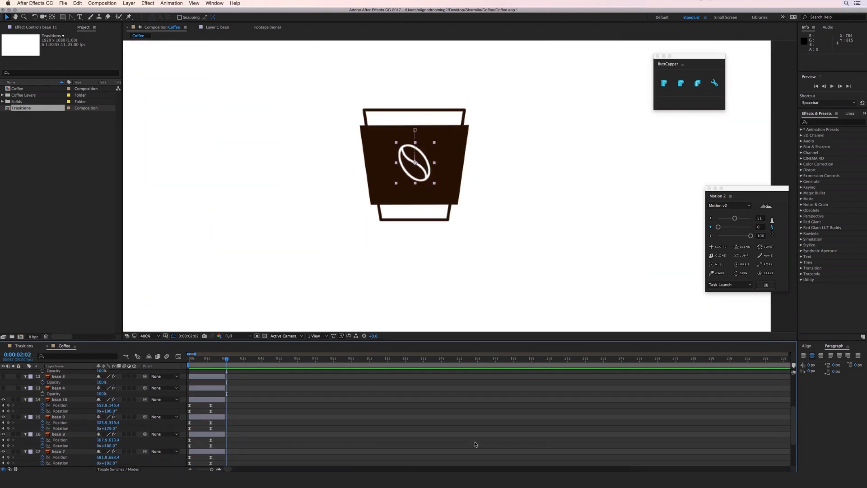
{"action": "left_click", "coordinate": [226, 399]}
{"action": "left_click_drag", "start_coordinate": [226, 399], "coordinate": [236, 399]}
{"action": "key", "text": "space"}
{"action": "key", "text": "space"}
{"action": "key", "text": "comma"}
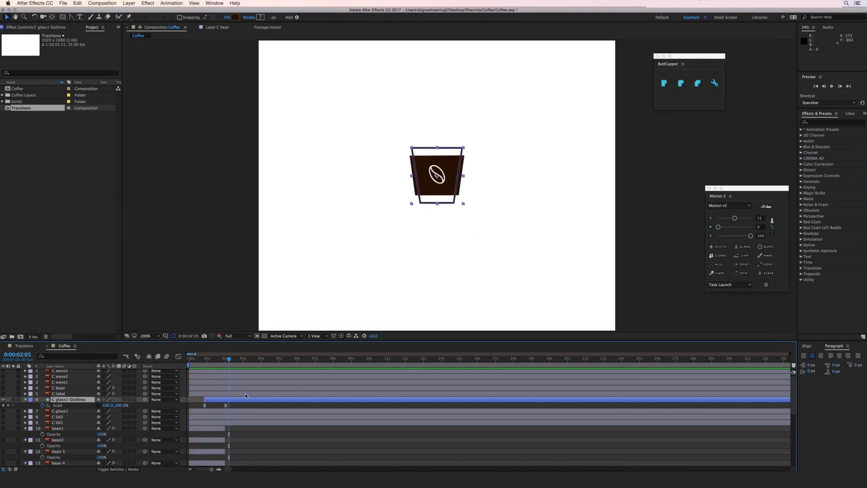
Step: Keyframe a vertical Scale overshoot on C glass1 Outlines, with 100, 125% at 0:00:01:16 and a return to 100% about 20 frames after
{"action": "key", "text": "space"}
{"action": "key", "text": "space"}
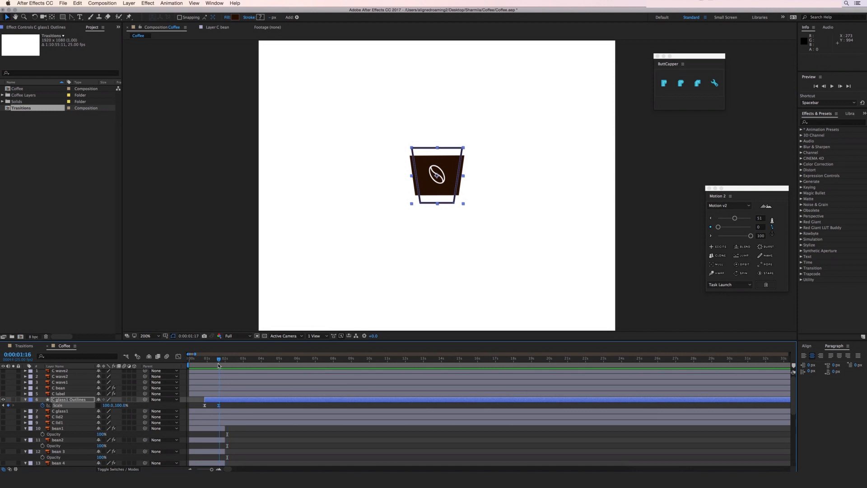
{"action": "left_click_drag", "start_coordinate": [218, 364], "coordinate": [240, 365]}
{"action": "key", "text": "shift+Page_Up"}
{"action": "key", "text": "shift+Page_Up"}
{"action": "left_click_drag", "start_coordinate": [126, 405], "coordinate": [128, 405]}
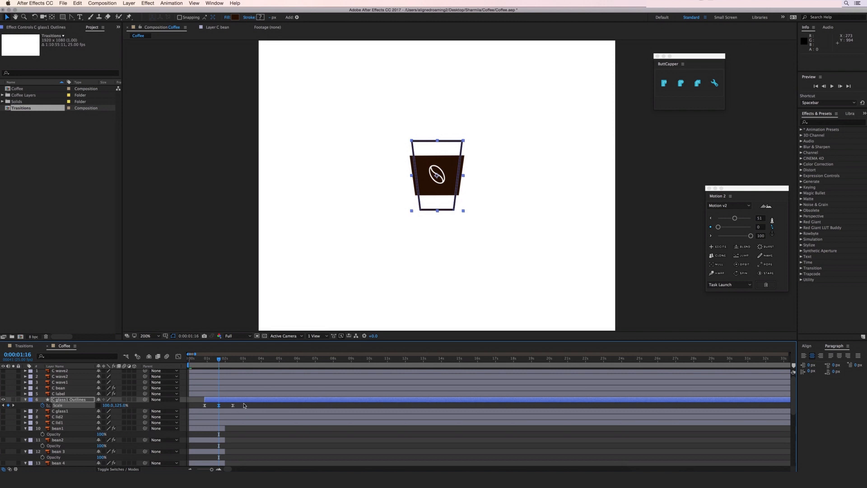
Step: Ease the C glass1 Outlines Scale keyframes, tighten their timing so the last falls near 0:00:01:15, and preview
{"action": "left_click", "coordinate": [710, 219]}
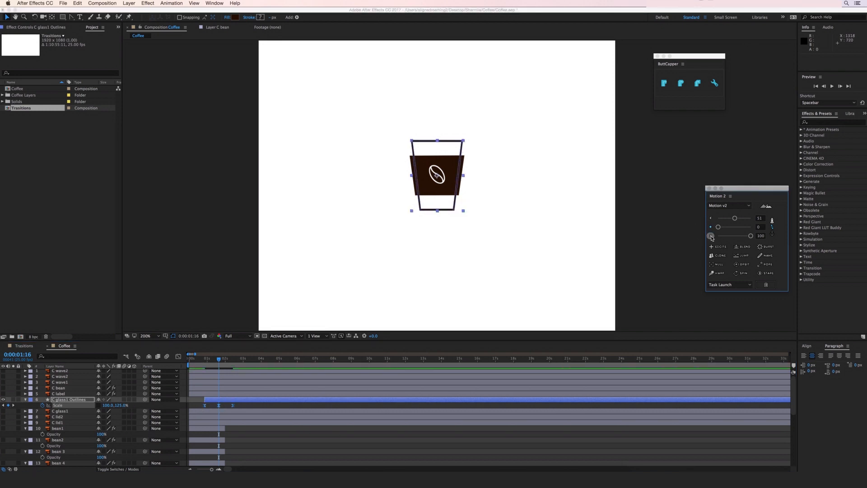
{"action": "key", "text": "space"}
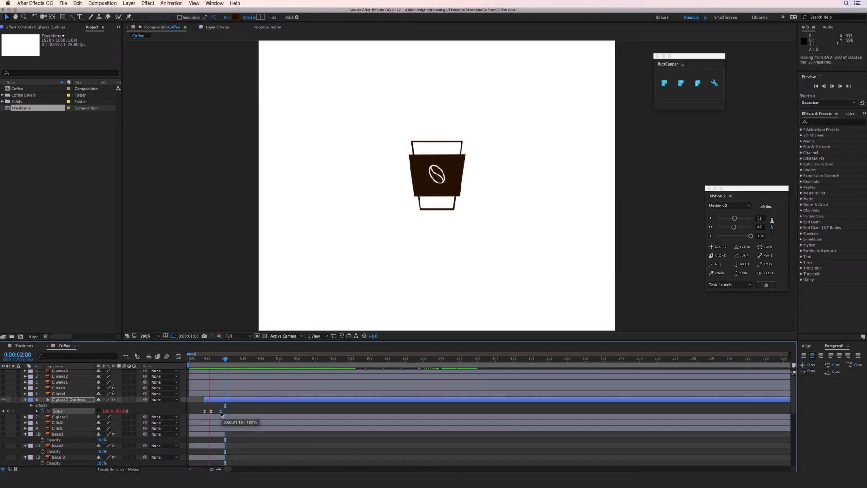
{"action": "left_click_drag", "start_coordinate": [221, 412], "coordinate": [218, 412]}
{"action": "key", "text": "space"}
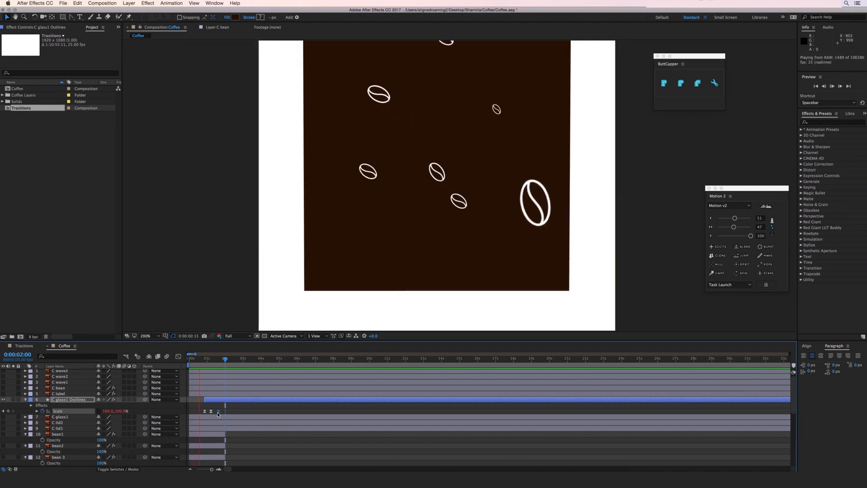
Step: Trim the start of the C lid1 layer to 0:00:01:05
{"action": "left_click", "coordinate": [75, 429]}
{"action": "left_click_drag", "start_coordinate": [223, 359], "coordinate": [211, 360]}
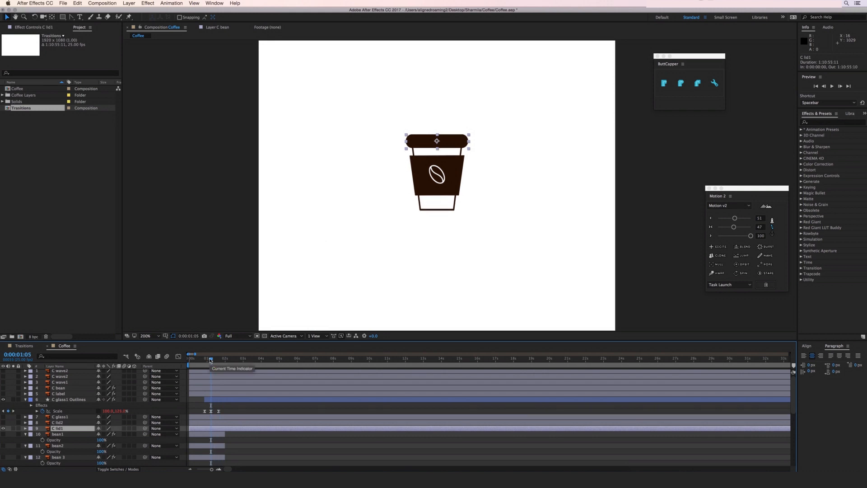
{"action": "key", "text": "alt+bracketleft"}
{"action": "left_click", "coordinate": [69, 429]}
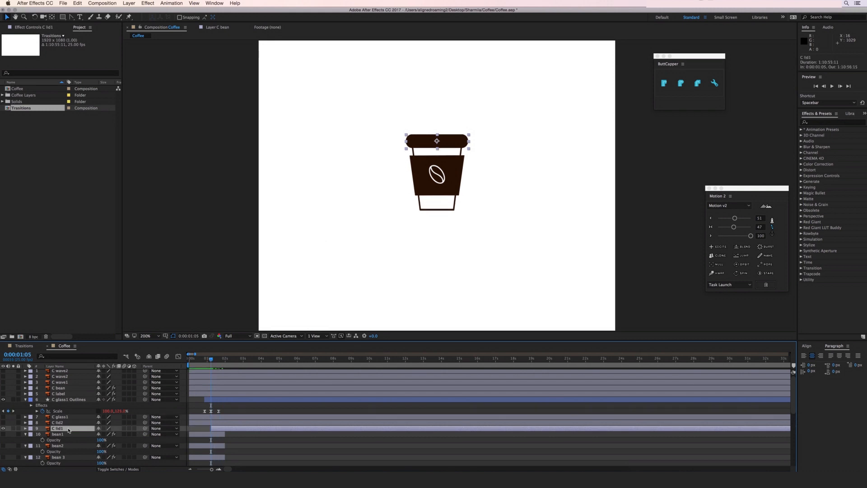
Step: Add Position and Rotation keyframes to C lid1 at 0:00:01:05 and 0:00:02:10 for its resting pose
{"action": "key", "text": "p"}
{"action": "key", "text": "r"}
{"action": "left_click", "coordinate": [43, 433]}
{"action": "key", "text": "alt+shift+p"}
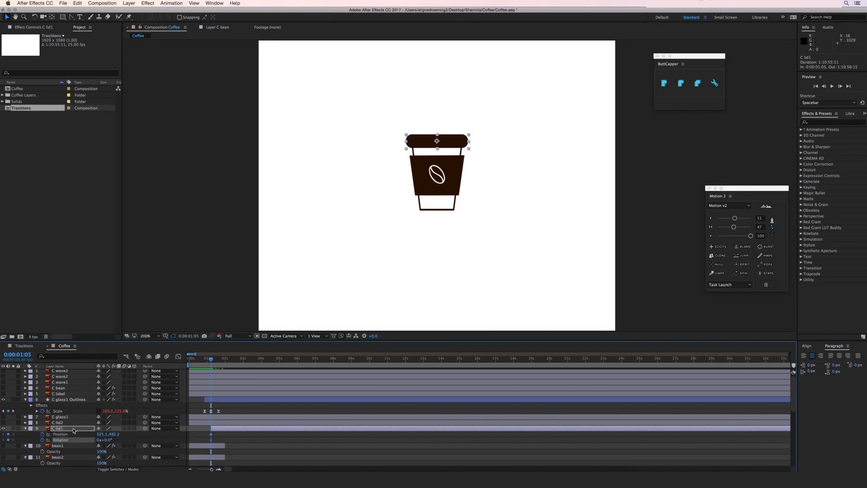
{"action": "key", "text": "shift+Page_Down"}
{"action": "key", "text": "shift+Page_Down"}
{"action": "key", "text": "shift+Page_Down"}
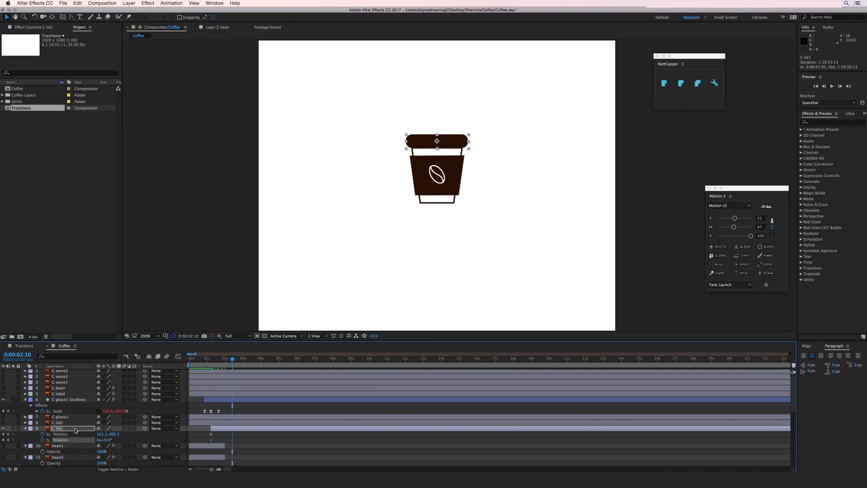
{"action": "left_click", "coordinate": [8, 434]}
{"action": "left_click", "coordinate": [8, 440]}
{"action": "key", "text": "shift+Page_Up"}
{"action": "key", "text": "shift+Page_Up"}
{"action": "key", "text": "shift+Page_Up"}
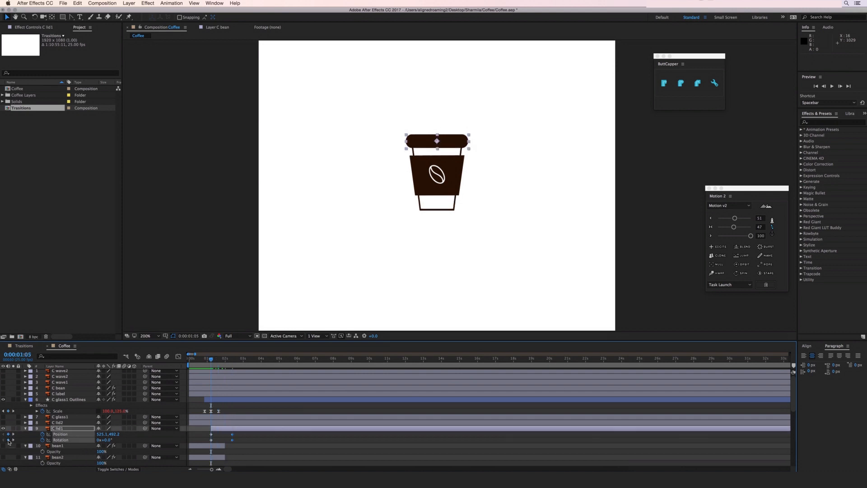
Step: At 0:00:01:05, raise C lid1 to Position 524.1, 422.2 and tilt it clockwise, and check its drop through 0:00:02:10
{"action": "left_click_drag", "start_coordinate": [437, 140], "coordinate": [454, 120]}
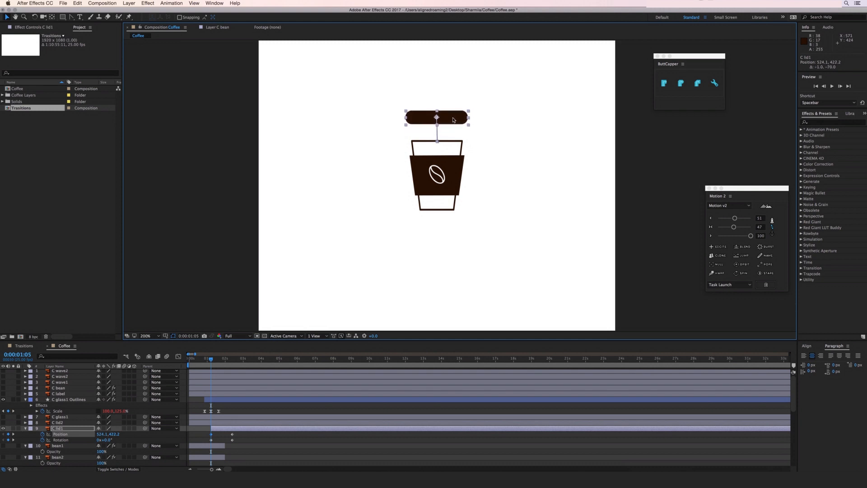
{"action": "left_click_drag", "start_coordinate": [107, 441], "coordinate": [113, 440]}
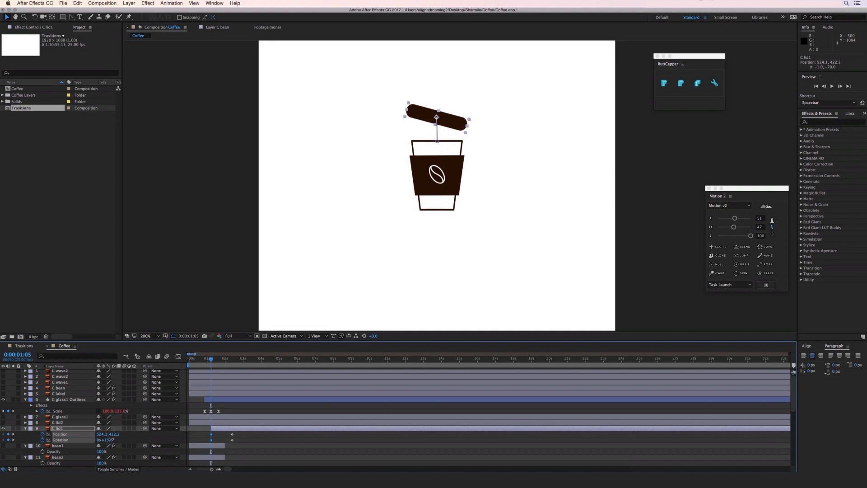
{"action": "key", "text": "shift+Page_Down"}
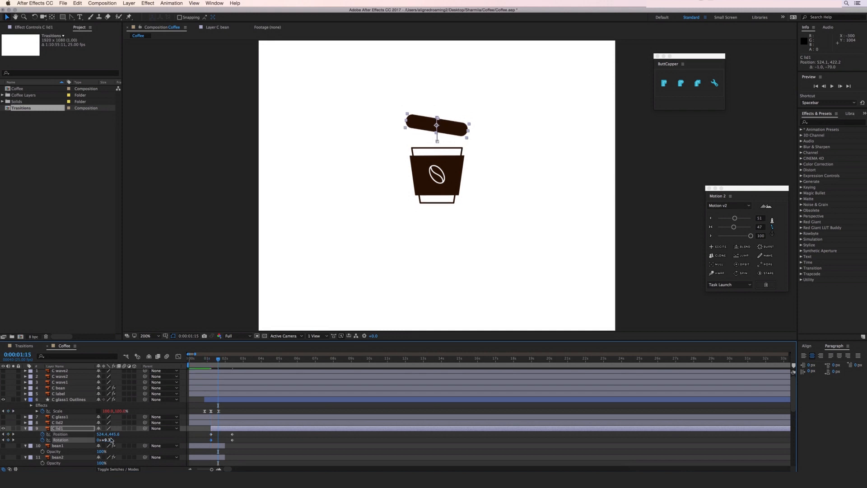
{"action": "key", "text": "shift+Page_Down"}
{"action": "key", "text": "shift+Page_Down"}
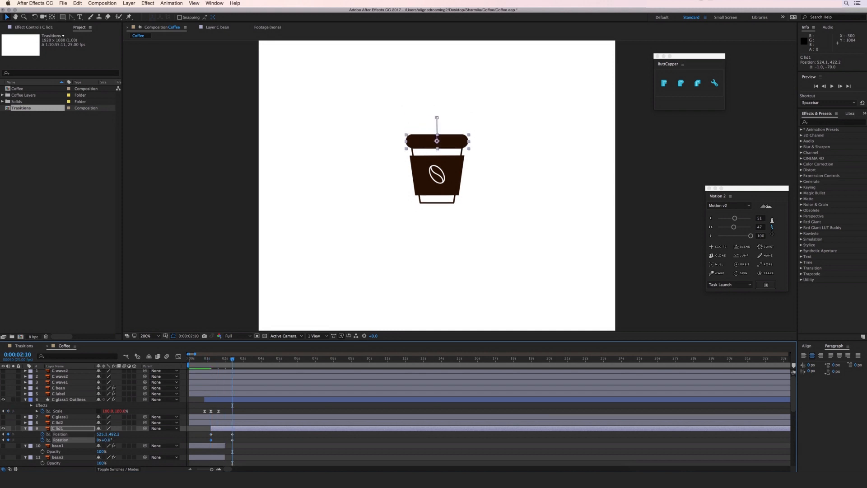
Step: Ease all Position and Rotation keyframes of C lid1, shift the layer four frames earlier, and preview the drop
{"action": "left_click_drag", "start_coordinate": [244, 433], "coordinate": [200, 446]}
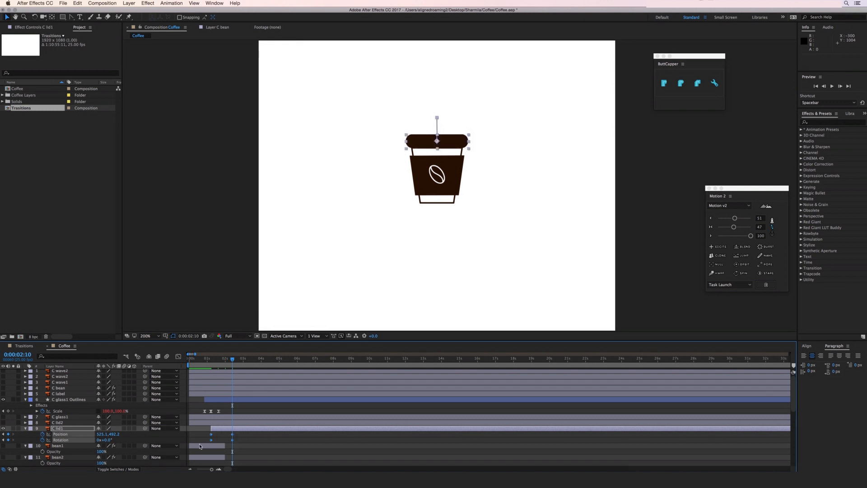
{"action": "left_click", "coordinate": [710, 218]}
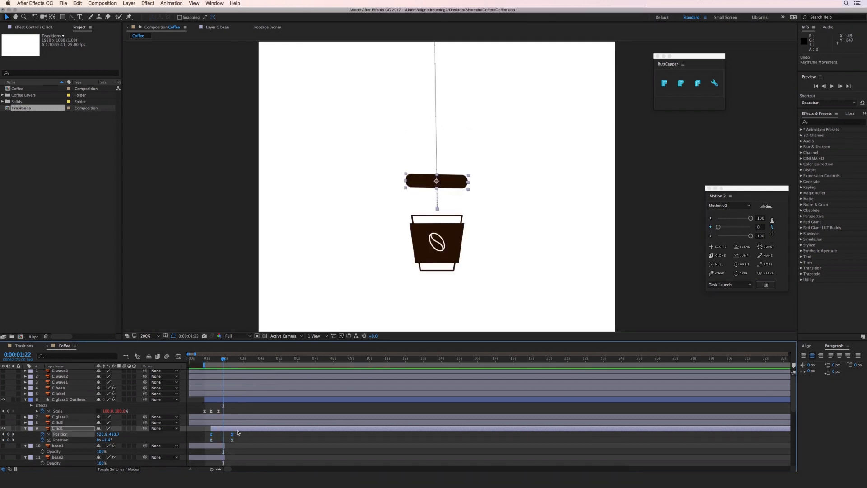
{"action": "left_click_drag", "start_coordinate": [240, 428], "coordinate": [236, 428]}
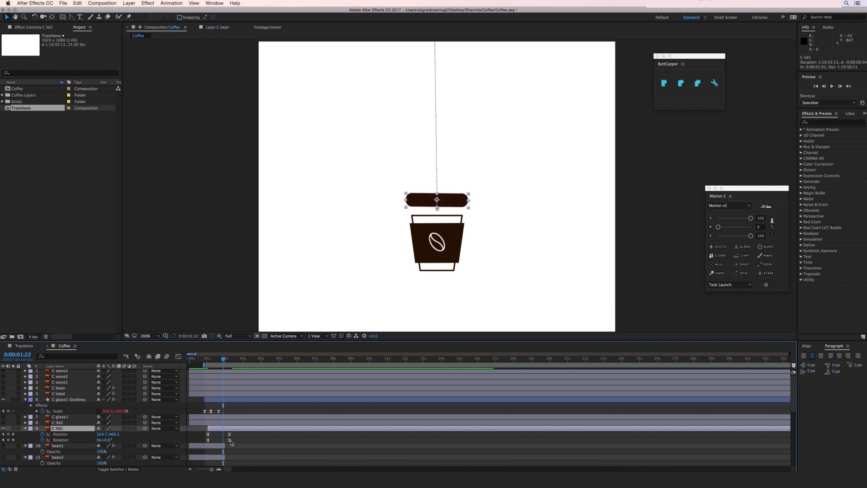
{"action": "key", "text": "space"}
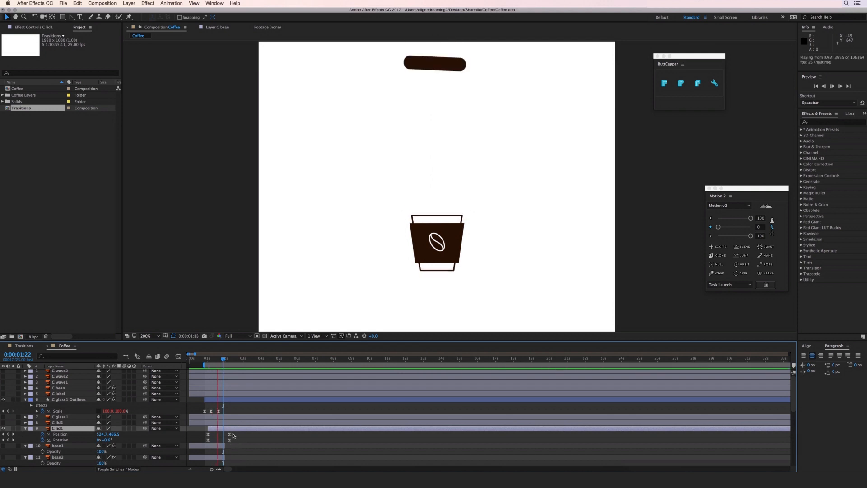
{"action": "key", "text": "space"}
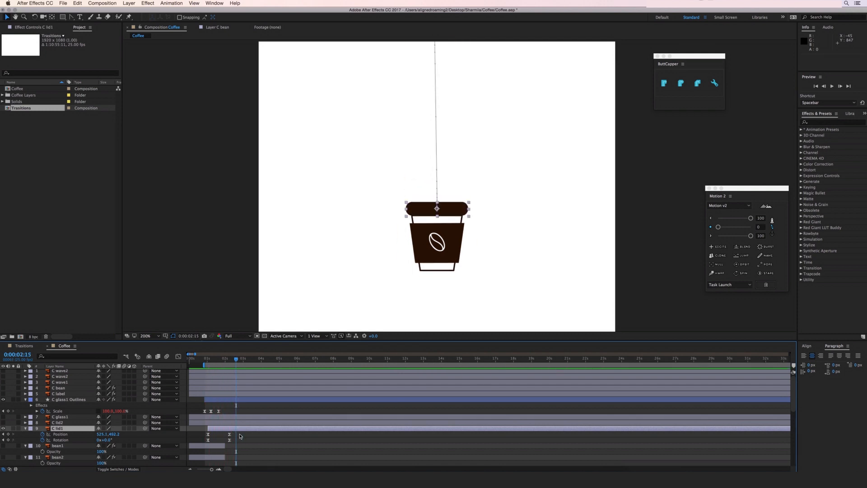
Step: Add a level Rotation keyframe to C lid1 at 0:00:02:23, and at 0:00:02:06 tilt it to 12° and raise it 15 px
{"action": "left_click_drag", "start_coordinate": [239, 361], "coordinate": [242, 361]}
{"action": "left_click", "coordinate": [8, 439]}
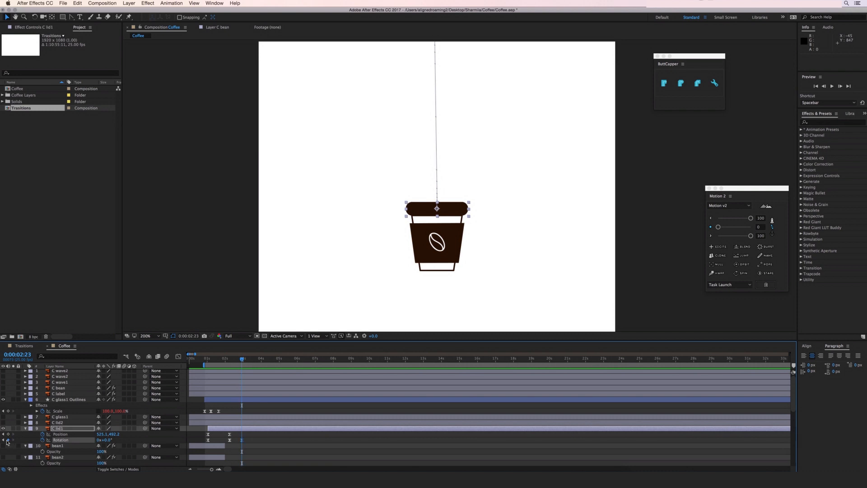
{"action": "left_click", "coordinate": [3, 439]}
{"action": "left_click_drag", "start_coordinate": [107, 440], "coordinate": [112, 440]}
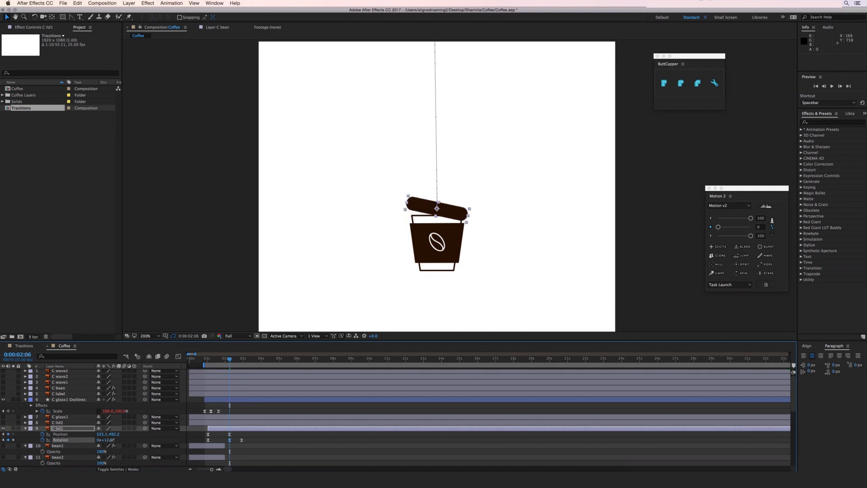
{"action": "left_click_drag", "start_coordinate": [449, 215], "coordinate": [449, 210]}
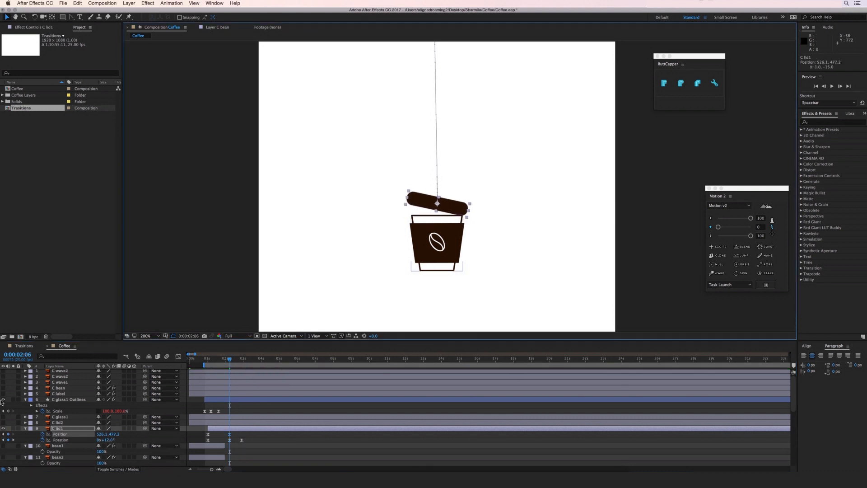
Step: Tilt C lid1 the opposite way at 0:00:02:23, and settle it at 0:00:03:08 with Rotation 0° and vertical Position 491.2
{"action": "left_click", "coordinate": [13, 440]}
{"action": "mouse_move", "coordinate": [108, 440]}
{"action": "left_mouse_down"}
{"action": "mouse_move", "coordinate": [117, 436]}
{"action": "mouse_move", "coordinate": [105, 441]}
{"action": "left_mouse_up"}
{"action": "key", "text": "super+z"}
{"action": "key", "text": "space"}
{"action": "left_click", "coordinate": [105, 441]}
{"action": "type", "text": "0"}
{"action": "key", "text": "Return"}
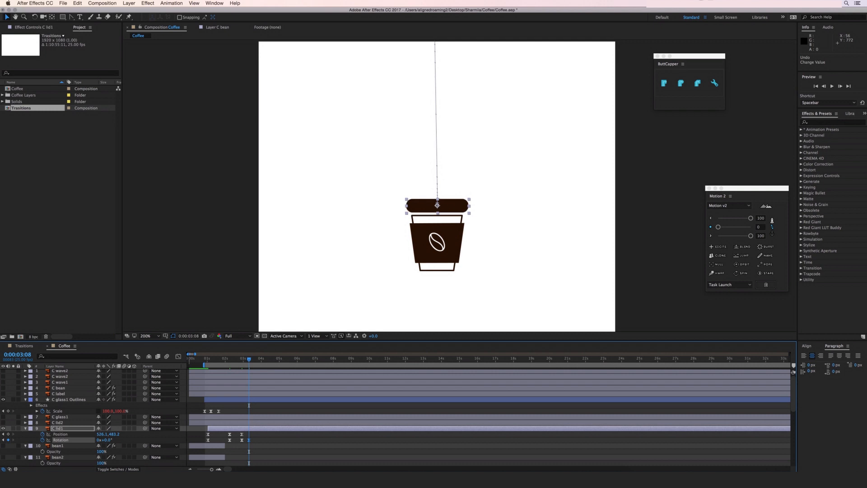
{"action": "left_click_drag", "start_coordinate": [112, 434], "coordinate": [115, 434]}
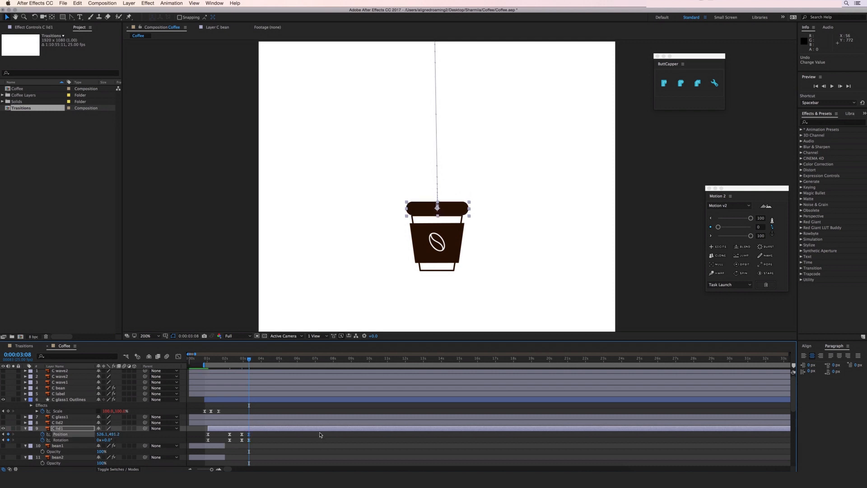
Step: Ease the full set of C lid1 Position and Rotation keyframes and preview the lid wobble
{"action": "left_click_drag", "start_coordinate": [267, 432], "coordinate": [203, 446]}
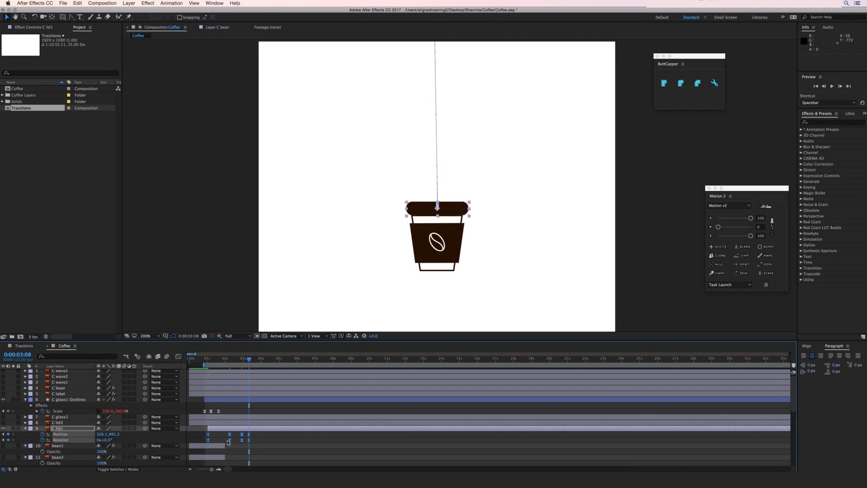
{"action": "left_click", "coordinate": [710, 218]}
{"action": "key", "text": "space"}
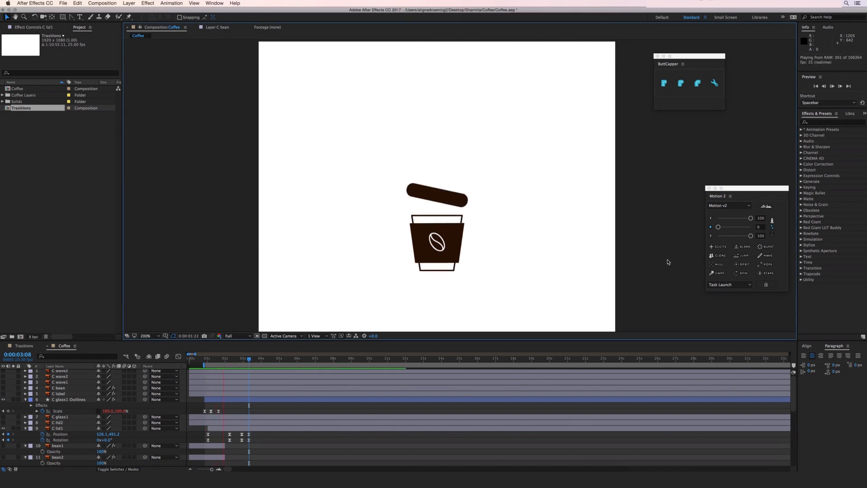
{"action": "key", "text": "space"}
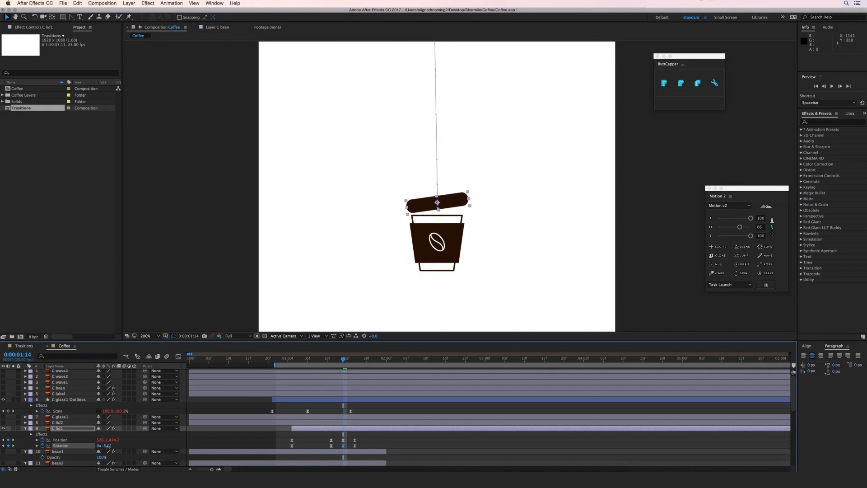
Step: Fade in C lid1 by keyframing Opacity at 0% at 0:00:01:01 and 100% about three frames after, and preview
{"action": "type", "text": "00"}
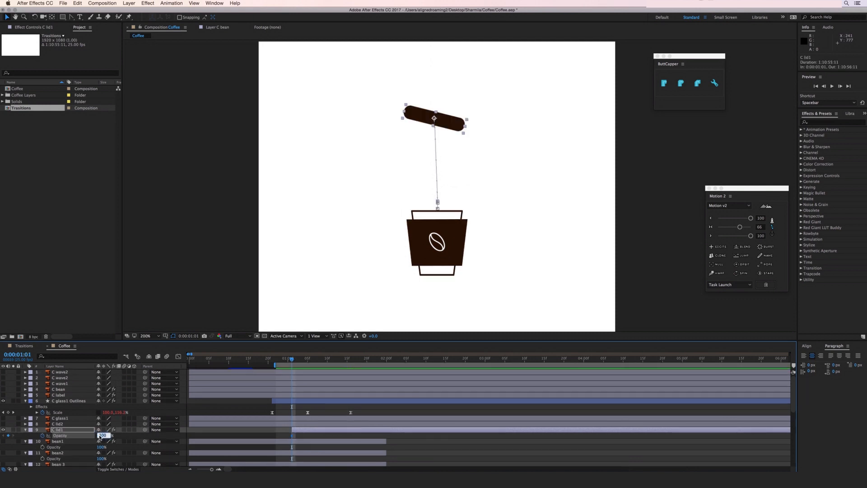
{"action": "key", "text": "Return"}
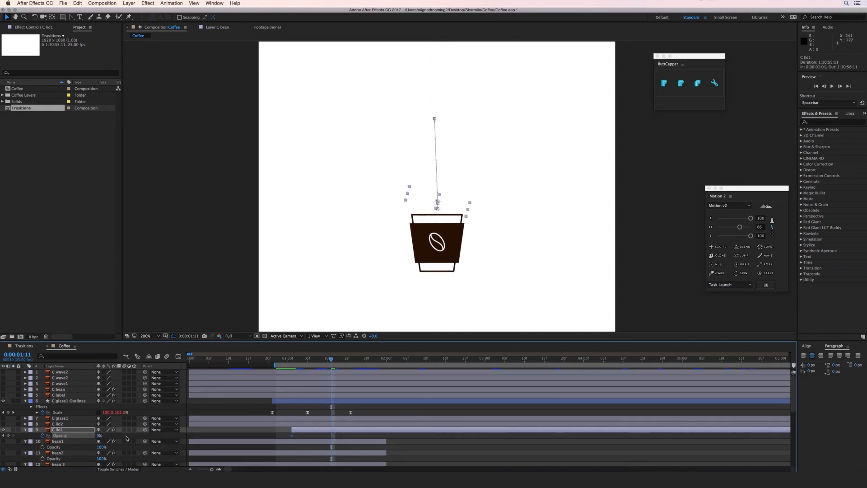
{"action": "left_click_drag", "start_coordinate": [98, 437], "coordinate": [134, 434]}
{"action": "left_click_drag", "start_coordinate": [331, 436], "coordinate": [303, 435]}
{"action": "key", "text": "space"}
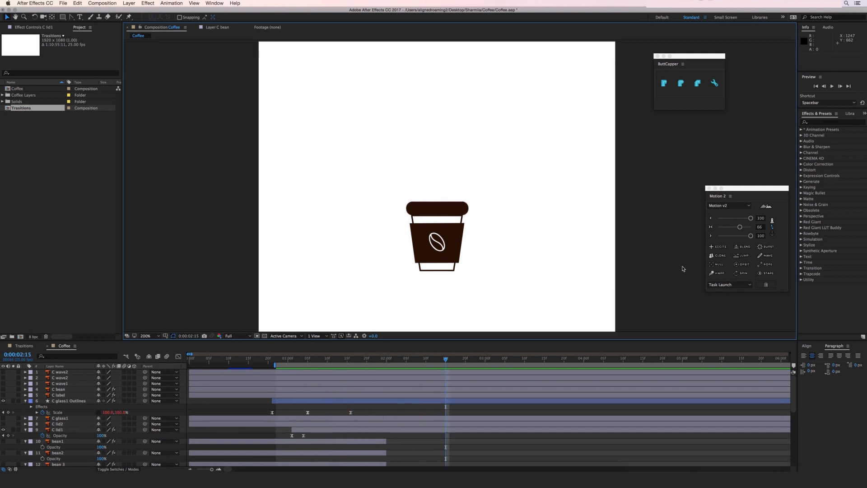
{"action": "key", "text": "space"}
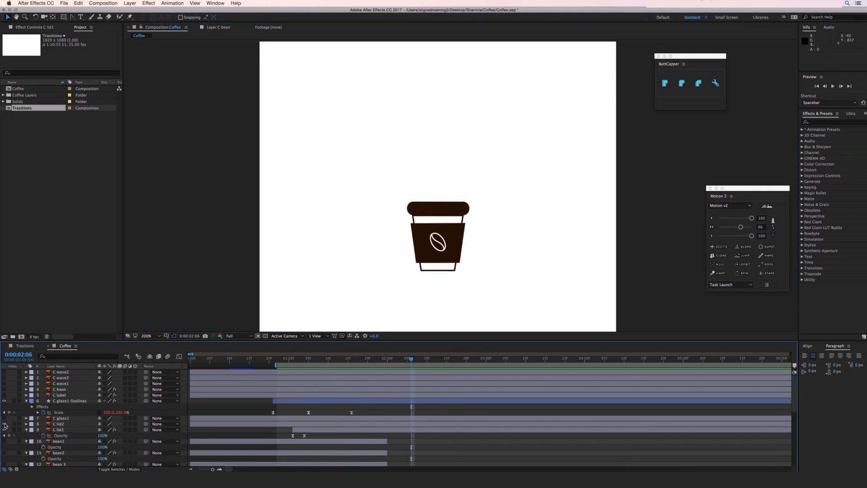
Step: Show the C lid2 layer and trim its start to 0:00:01:16
{"action": "left_click", "coordinate": [4, 423]}
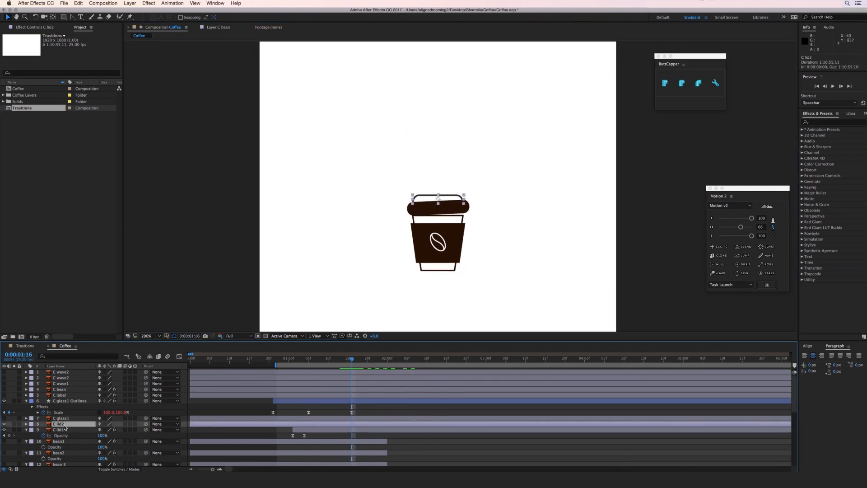
{"action": "key", "text": "alt+bracketleft"}
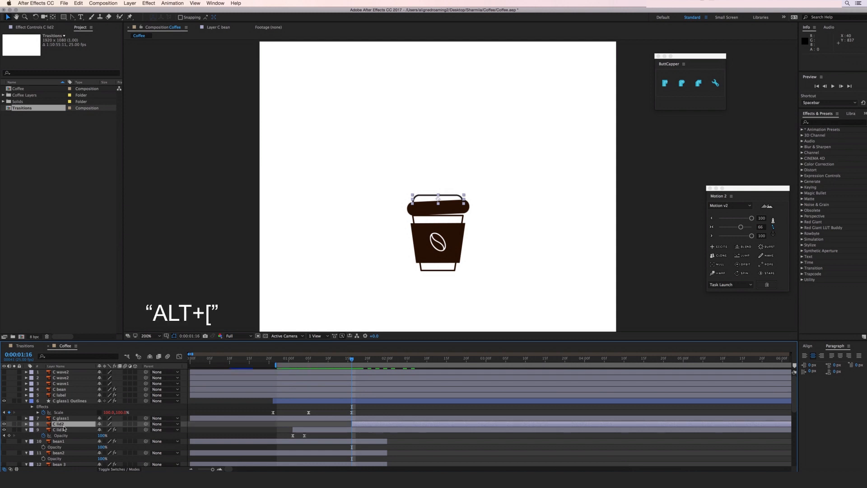
Step: Keyframe C lid2's Position to rise from 525.1, 489.6 behind the lid at 0:00:01:16 to its original place 30 frames after
{"action": "key", "text": "p"}
{"action": "key", "text": "space"}
{"action": "left_click", "coordinate": [43, 429]}
{"action": "key", "text": "shift+Page_Up"}
{"action": "key", "text": "shift+Page_Up"}
{"action": "key", "text": "shift+Page_Up"}
{"action": "key", "text": "Down"}
{"action": "key", "text": "Down"}
{"action": "key", "text": "Down"}
{"action": "key", "text": "Down"}
{"action": "key", "text": "Down"}
{"action": "key", "text": "Down"}
{"action": "key", "text": "Down"}
{"action": "key", "text": "Down"}
{"action": "key", "text": "Down"}
{"action": "key", "text": "Down"}
{"action": "key", "text": "Down"}
{"action": "key", "text": "Down"}
{"action": "key", "text": "Down"}
{"action": "key", "text": "Down"}
{"action": "key", "text": "Down"}
{"action": "key", "text": "Down"}
{"action": "key", "text": "Down"}
{"action": "key", "text": "Down"}
{"action": "key", "text": "Down"}
{"action": "key", "text": "Down"}
{"action": "key", "text": "Down"}
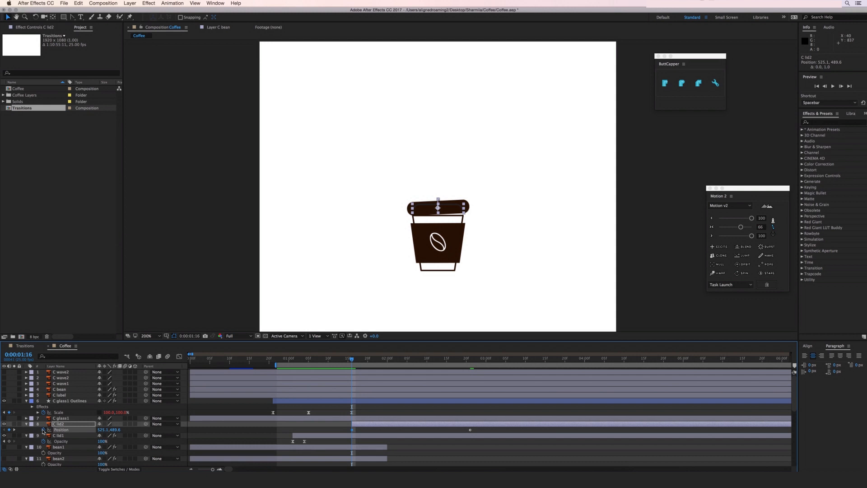
Step: Ease both C lid2 Position keyframes and preview the lid top rising
{"action": "left_click_drag", "start_coordinate": [478, 434], "coordinate": [336, 428]}
{"action": "left_click", "coordinate": [711, 235]}
{"action": "key", "text": "space"}
{"action": "key", "text": "space"}
Step: Shift C lid2 with its Position keyframes earlier and trim it to start at 0:00:01:14, previewing the timing
{"action": "left_click_drag", "start_coordinate": [405, 425], "coordinate": [378, 425]}
{"action": "left_click", "coordinate": [360, 359]}
{"action": "key", "text": "alt+["}
{"action": "key", "text": "space"}
{"action": "key", "text": "space"}
{"action": "left_click_drag", "start_coordinate": [361, 361], "coordinate": [351, 363]}
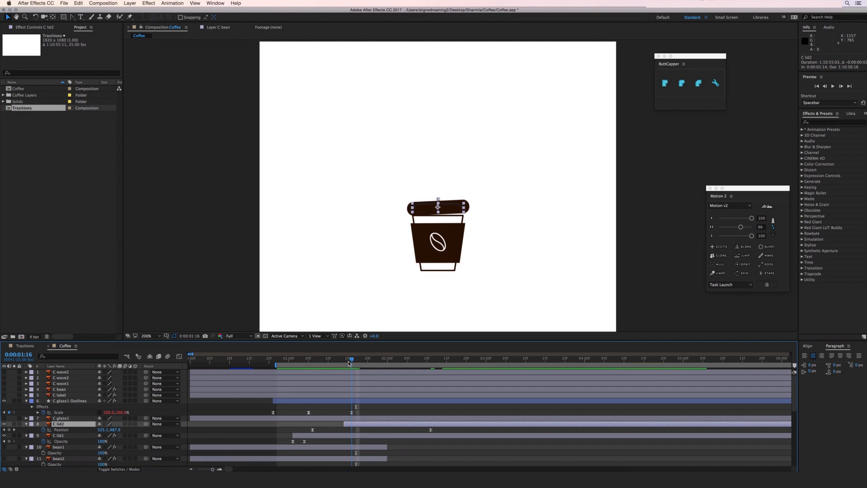
Step: Trim the start of C lid2 to 0:00:01:16 and preview the lid top's rise
{"action": "key", "text": "alt+["}
{"action": "key", "text": "space"}
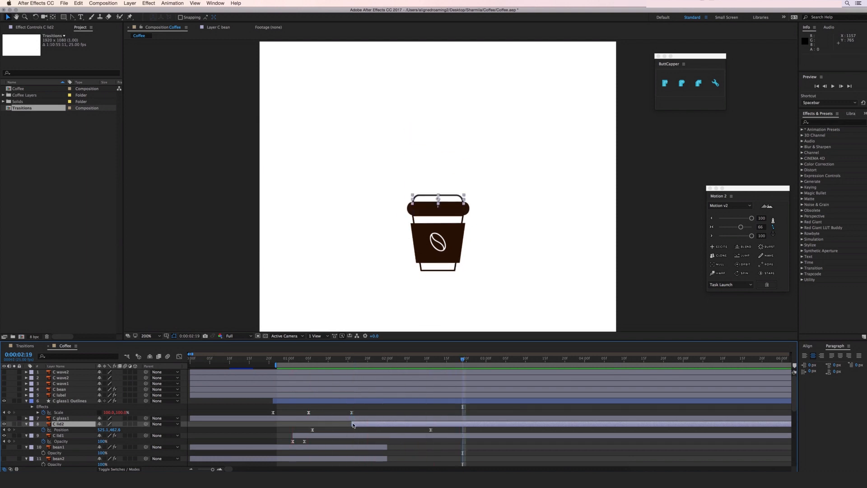
{"action": "left_click_drag", "start_coordinate": [445, 363], "coordinate": [399, 364]}
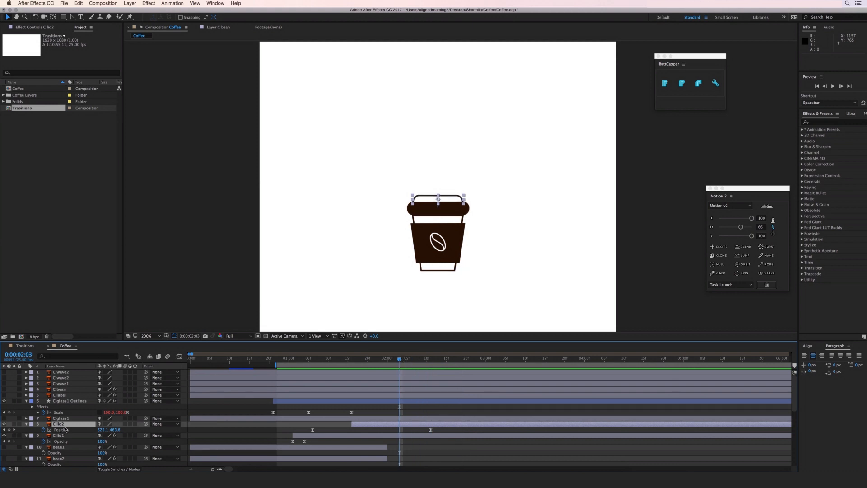
Step: Create a shape layer from the C lid2 vector layer and reveal the Path property of its Group 1
{"action": "right_click", "coordinate": [66, 425]}
{"action": "left_click", "coordinate": [100, 400]}
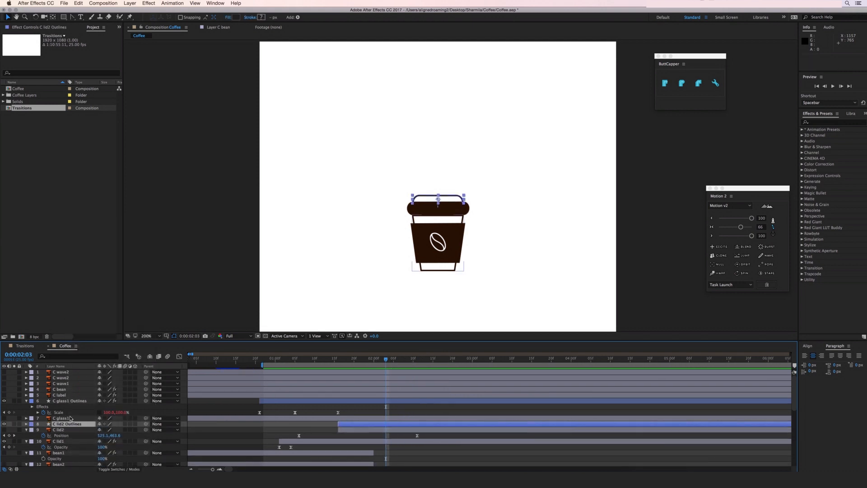
{"action": "left_click", "coordinate": [25, 424]}
{"action": "left_click", "coordinate": [31, 429]}
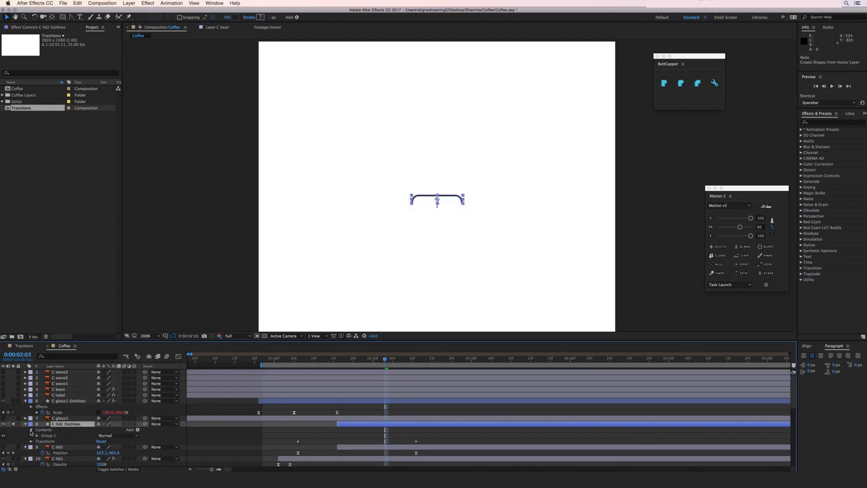
{"action": "left_click", "coordinate": [37, 435]}
{"action": "left_click", "coordinate": [42, 441]}
{"action": "left_click", "coordinate": [62, 447]}
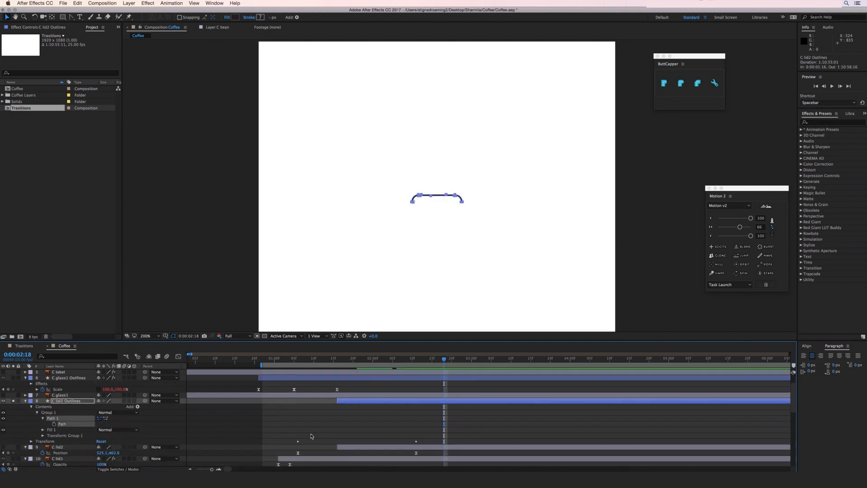
Step: Keyframe the C lid2 Outlines Path at 0:00:02:18, and at 0:00:02:08 extend both lower ends down into the lid
{"action": "scroll", "coordinate": [311, 436], "scroll_direction": "down", "scroll_amount": 1}
{"action": "left_click", "coordinate": [54, 418]}
{"action": "key", "text": "shift+Page_Up"}
{"action": "key", "text": "shift+Page_Up"}
{"action": "key", "text": "shift+Page_Down"}
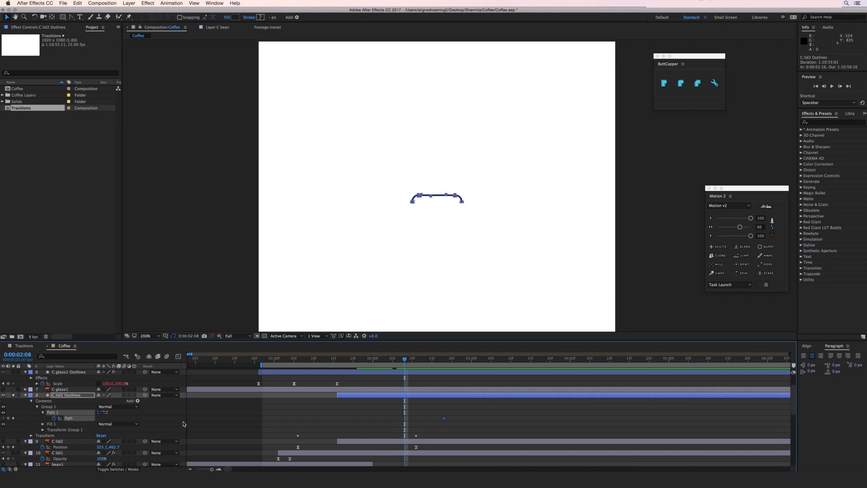
{"action": "scroll", "coordinate": [474, 209], "scroll_direction": "up", "scroll_amount": 3}
{"action": "left_click_drag", "start_coordinate": [470, 251], "coordinate": [470, 266]}
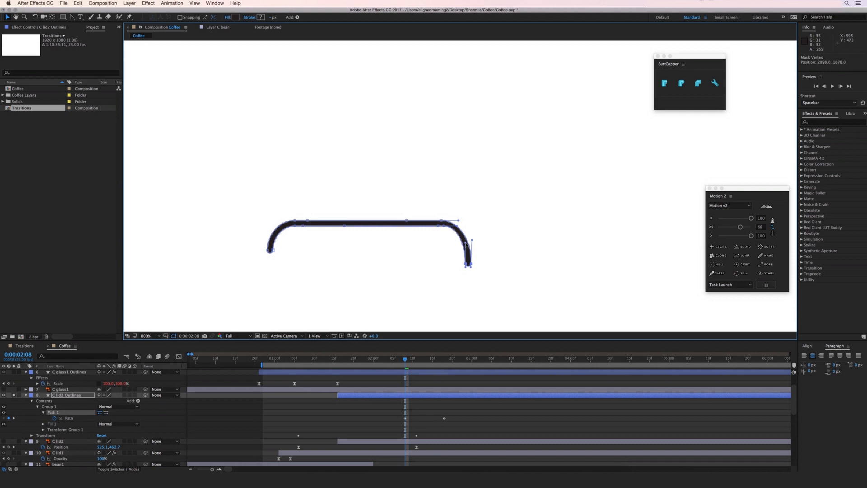
{"action": "mouse_move", "coordinate": [271, 249]}
{"action": "left_mouse_down"}
{"action": "mouse_move", "coordinate": [274, 265]}
{"action": "mouse_move", "coordinate": [267, 242]}
{"action": "left_mouse_up"}
{"action": "left_click", "coordinate": [293, 253]}
Step: Ease both Path keyframes of C lid2 Outlines, then unsolo the layer and scrub to check it against the lid
{"action": "left_click", "coordinate": [445, 397]}
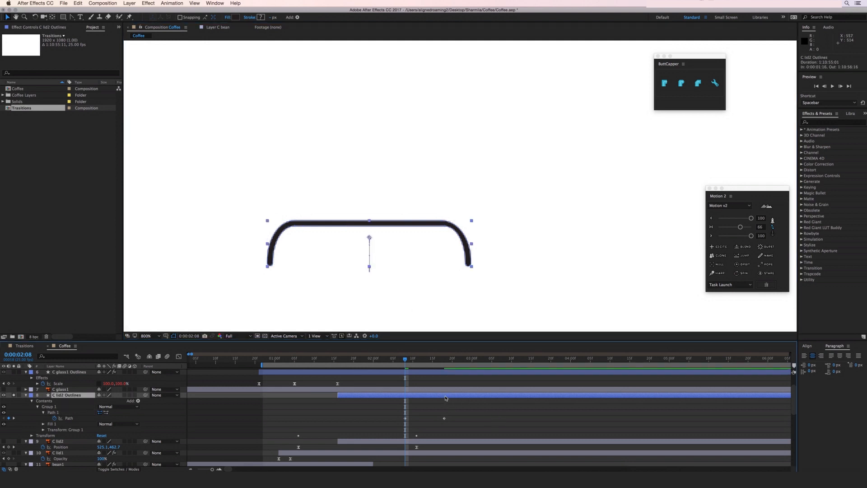
{"action": "key", "text": "u"}
{"action": "left_click_drag", "start_coordinate": [457, 399], "coordinate": [400, 402]}
{"action": "left_click", "coordinate": [711, 218]}
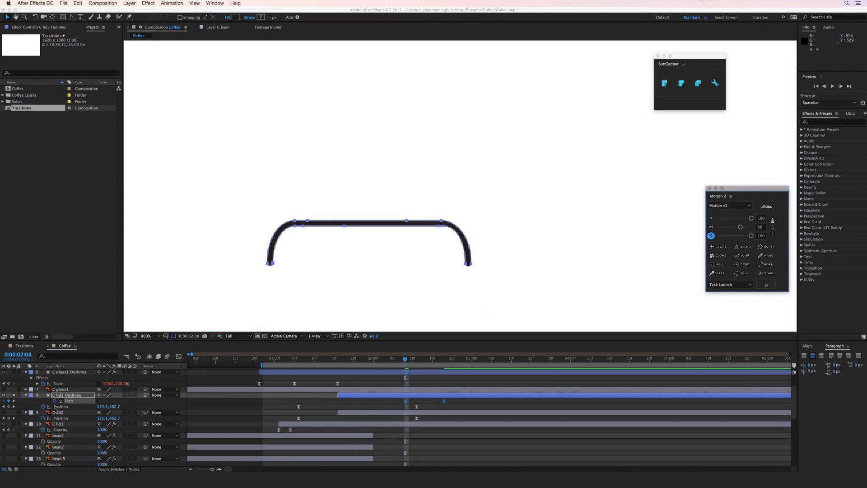
{"action": "left_click", "coordinate": [14, 395]}
{"action": "left_click", "coordinate": [556, 298]}
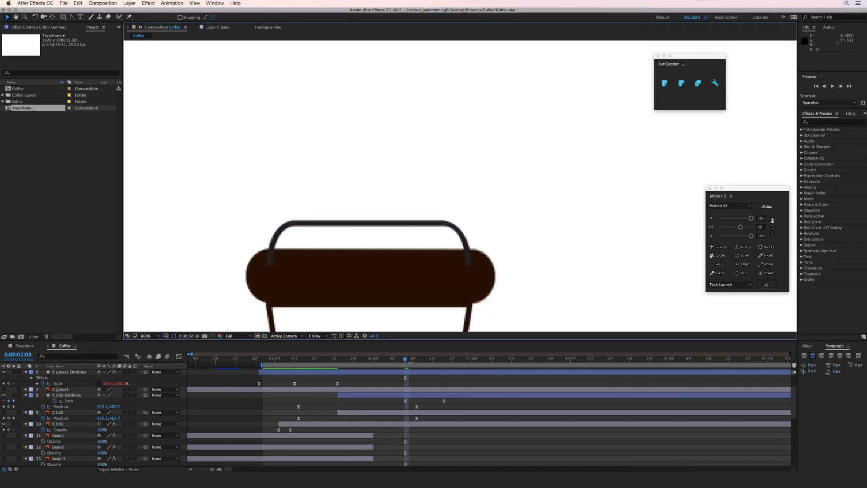
{"action": "mouse_move", "coordinate": [404, 361]}
{"action": "left_mouse_down"}
{"action": "mouse_move", "coordinate": [303, 361]}
{"action": "mouse_move", "coordinate": [409, 360]}
{"action": "left_mouse_up"}
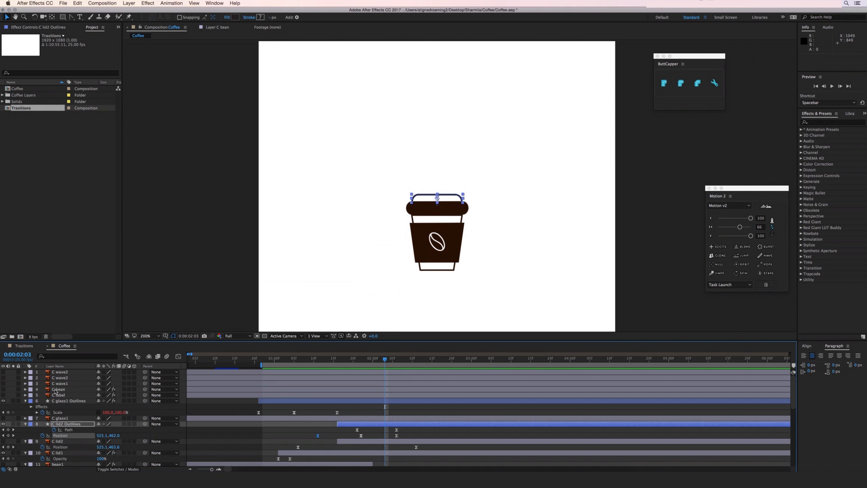
Step: Show the C wave1 layer trimmed to start at 0:00:01:19, and extend the work area back to the composition's start
{"action": "left_click", "coordinate": [59, 383]}
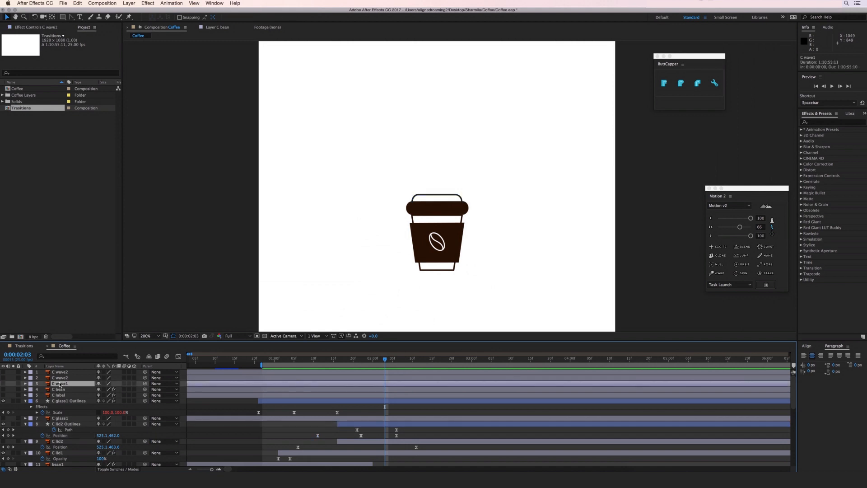
{"action": "left_click", "coordinate": [3, 383]}
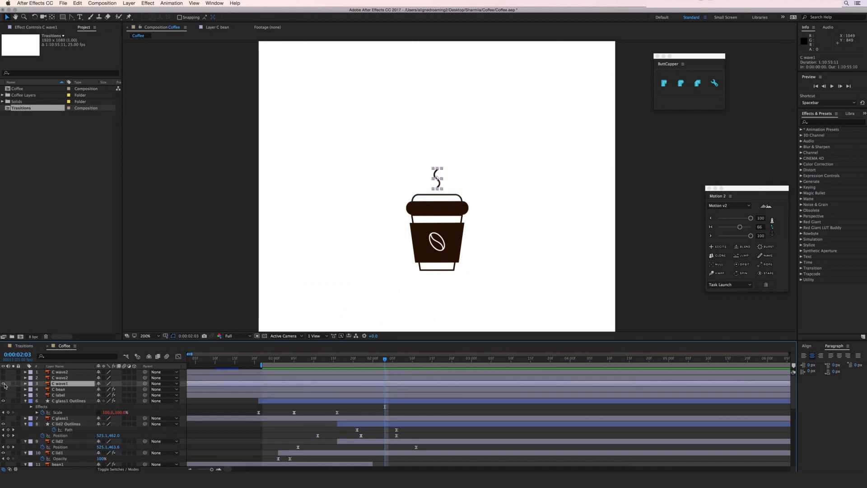
{"action": "left_click_drag", "start_coordinate": [260, 366], "coordinate": [187, 365]}
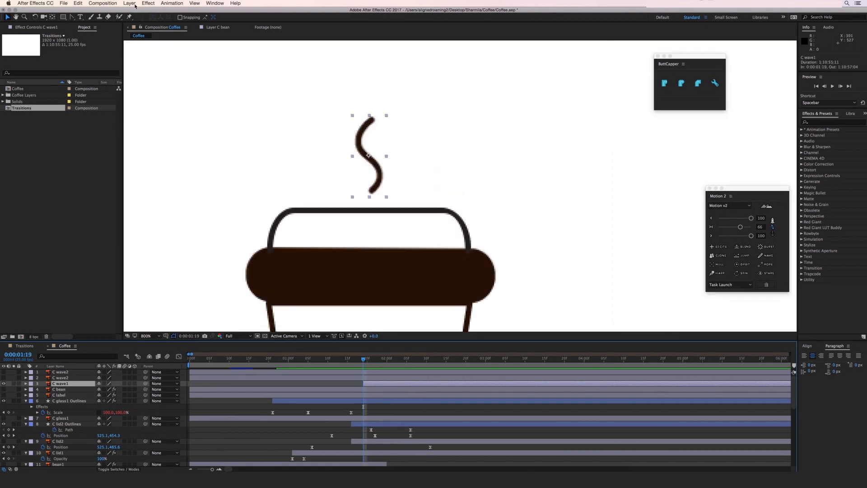
Step: Add a new shape layer and trace the C wave1 steam line on it with the Pen tool
{"action": "left_click", "coordinate": [135, 6]}
{"action": "mouse_move", "coordinate": [171, 11]}
{"action": "left_click", "coordinate": [235, 47]}
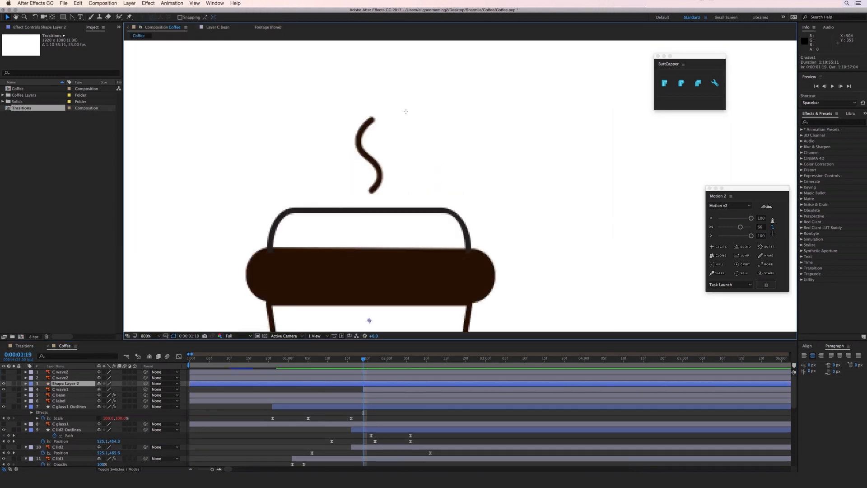
{"action": "left_click", "coordinate": [72, 18]}
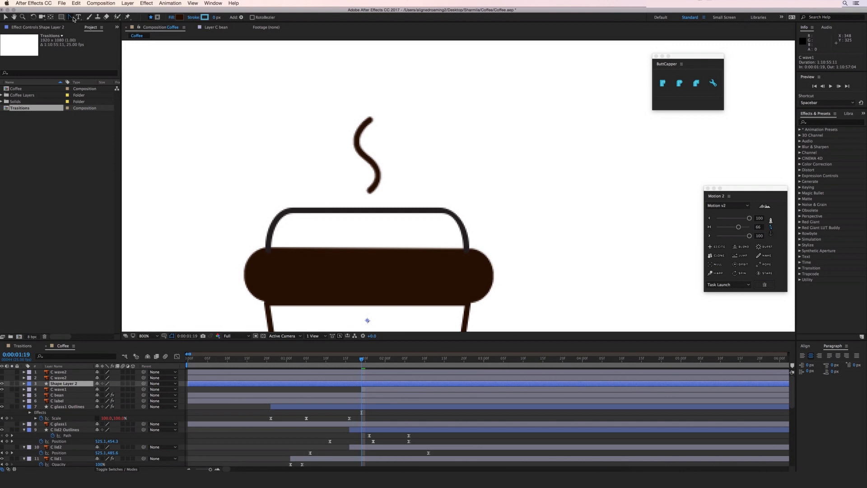
{"action": "left_click", "coordinate": [370, 118]}
{"action": "left_click_drag", "start_coordinate": [361, 150], "coordinate": [353, 212]}
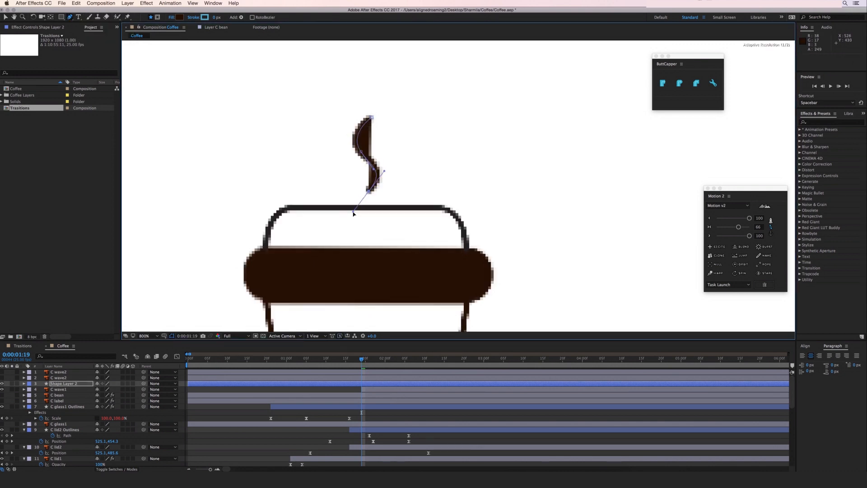
Step: Set the traced wave's fill to None and give it a 3.5 px stroke in dark brown 261103
{"action": "left_click", "coordinate": [181, 19]}
{"action": "left_click", "coordinate": [398, 230]}
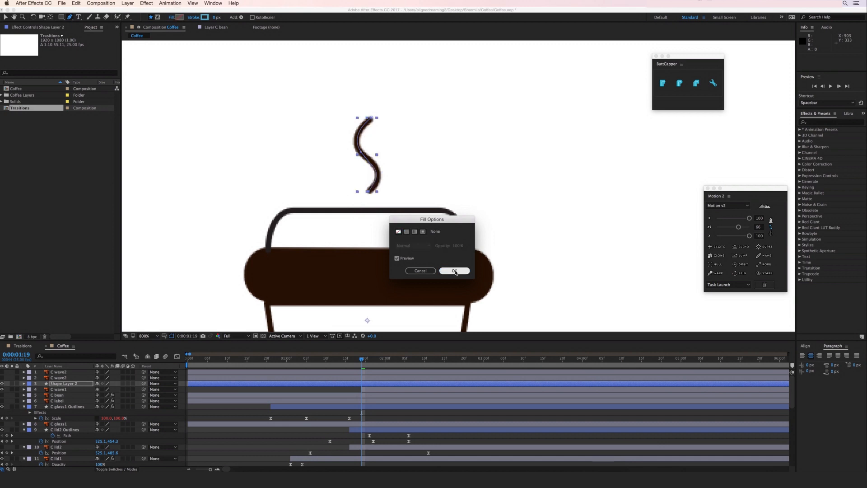
{"action": "left_click", "coordinate": [454, 271]}
{"action": "left_click", "coordinate": [205, 17]}
{"action": "left_click", "coordinate": [431, 271]}
{"action": "left_click_drag", "start_coordinate": [216, 18], "coordinate": [217, 17]}
Step: Reshape the traced path's curve to follow the steam line and confirm its dark brown stroke colour
{"action": "left_click", "coordinate": [70, 18]}
{"action": "left_click", "coordinate": [100, 40]}
{"action": "left_click", "coordinate": [369, 192]}
{"action": "left_click_drag", "start_coordinate": [370, 156], "coordinate": [392, 178]}
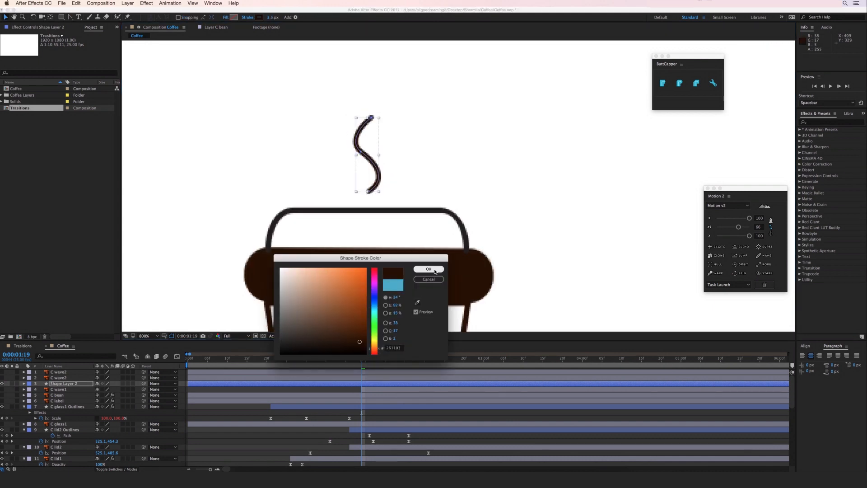
{"action": "left_click", "coordinate": [430, 271]}
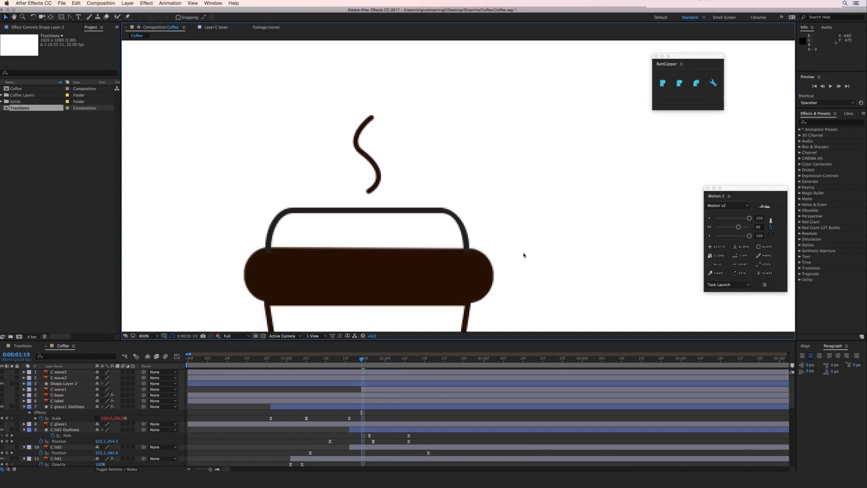
Step: Add Trim Paths to Shape Layer 2 and keyframe its Start and End at 100% at 0:00:01:19
{"action": "left_click", "coordinate": [64, 383]}
{"action": "left_click", "coordinate": [24, 383]}
{"action": "left_click", "coordinate": [30, 389]}
{"action": "left_click", "coordinate": [136, 389]}
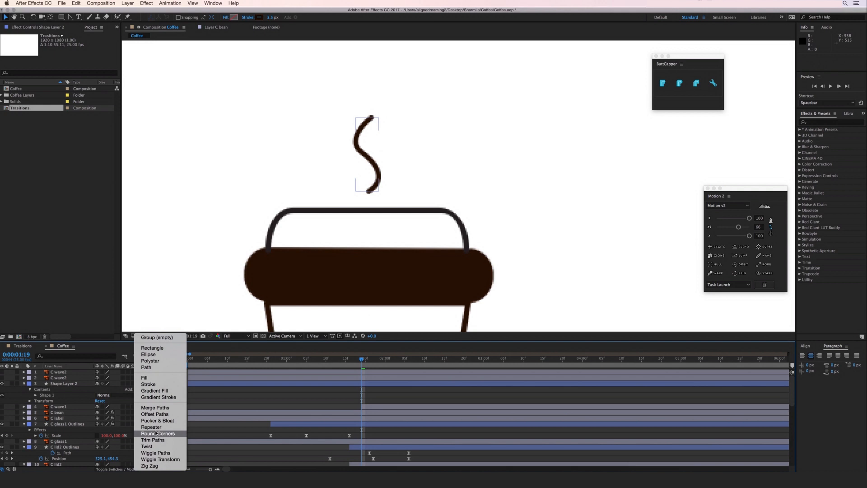
{"action": "left_click", "coordinate": [156, 440]}
{"action": "left_click", "coordinate": [35, 401]}
{"action": "left_click", "coordinate": [47, 406]}
{"action": "left_click", "coordinate": [48, 412]}
{"action": "left_click_drag", "start_coordinate": [100, 406], "coordinate": [171, 409]}
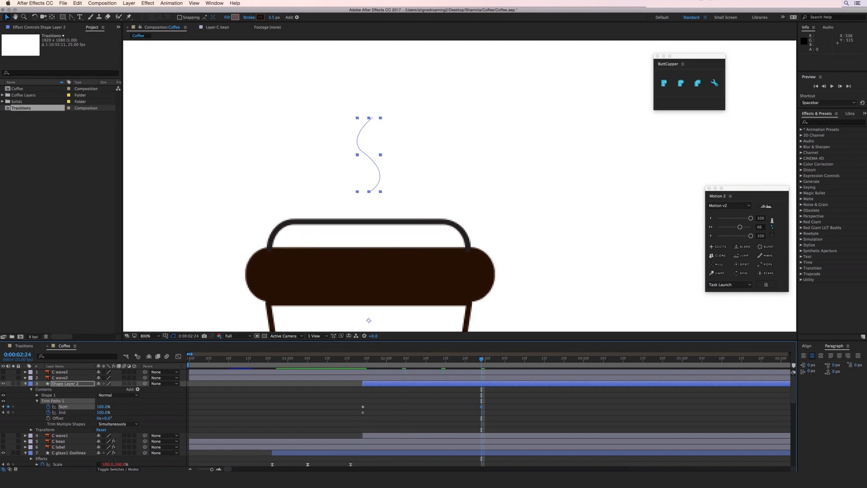
Step: Set the Trim Paths Start and End to 0% at 0:00:02:24
{"action": "left_click_drag", "start_coordinate": [100, 407], "coordinate": [57, 408]}
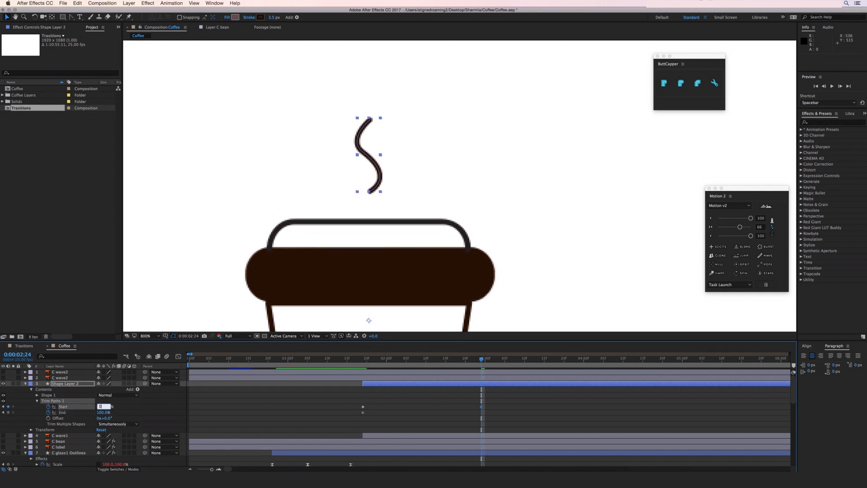
{"action": "key", "text": "Tab"}
{"action": "type", "text": "0"}
{"action": "key", "text": "Tab"}
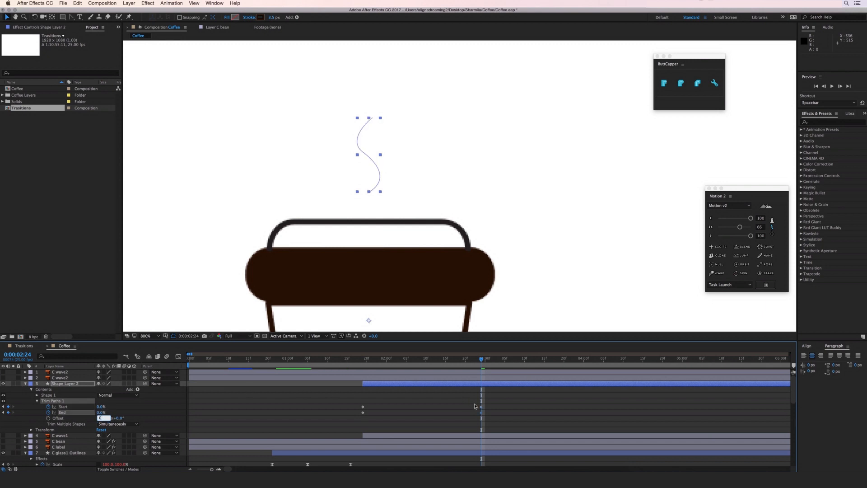
Step: Offset the End keyframes to run from 0:00:02:09 to 0:00:03:04, behind Start, and trim Shape Layer 2 to finish with them
{"action": "left_click_drag", "start_coordinate": [490, 413], "coordinate": [562, 425]}
{"action": "key", "text": "space"}
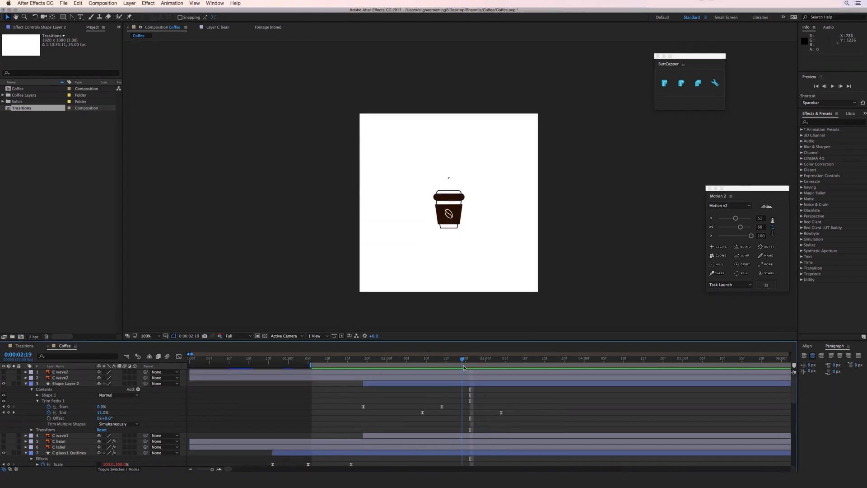
{"action": "left_click", "coordinate": [467, 384]}
{"action": "left_click", "coordinate": [500, 362]}
{"action": "key", "text": "alt+]"}
Step: Duplicate Shape Layer 2, move the copy to start at 0:00:02:20, and preview the repeating steam wave
{"action": "key", "text": "Page_Up"}
{"action": "key", "text": "Page_Up"}
{"action": "key", "text": "Page_Up"}
{"action": "key", "text": "F2"}
{"action": "left_click_drag", "start_coordinate": [490, 360], "coordinate": [446, 361]}
{"action": "left_click", "coordinate": [463, 384]}
{"action": "key", "text": "Page_Down"}
{"action": "key", "text": "Page_Down"}
{"action": "key", "text": "Page_Down"}
{"action": "key", "text": "Page_Down"}
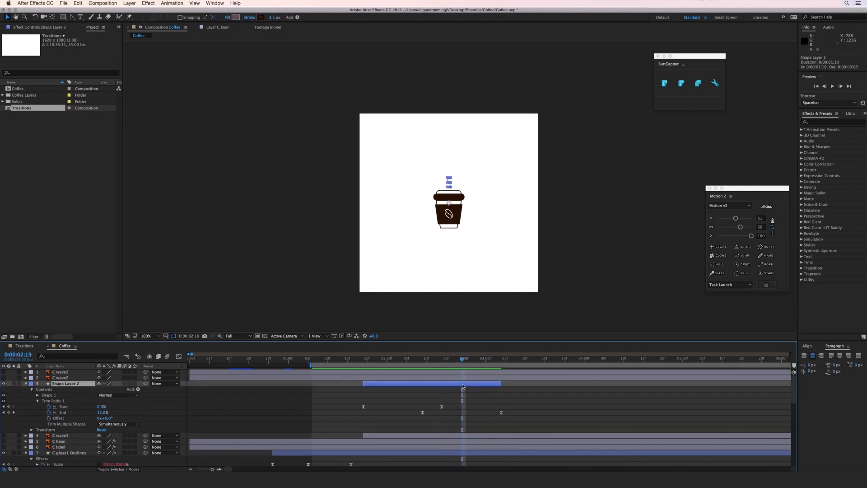
{"action": "key", "text": "ctrl+d"}
{"action": "key", "text": "["}
{"action": "key", "text": "Page_Down"}
{"action": "key", "text": "["}
{"action": "key", "text": "space"}
{"action": "key", "text": "space"}
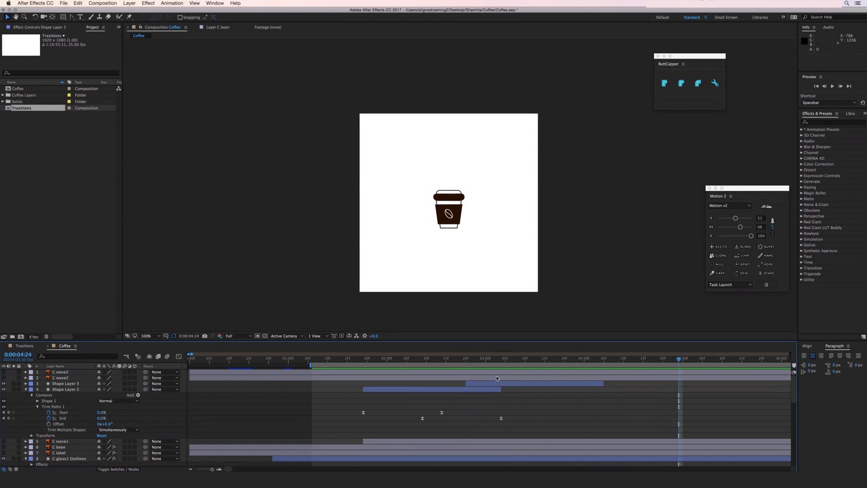
Step: Duplicate both wave shape layers, stack the copies above with the first starting at 0:00:03:17, and preview the loop
{"action": "left_click_drag", "start_coordinate": [545, 359], "coordinate": [552, 360]}
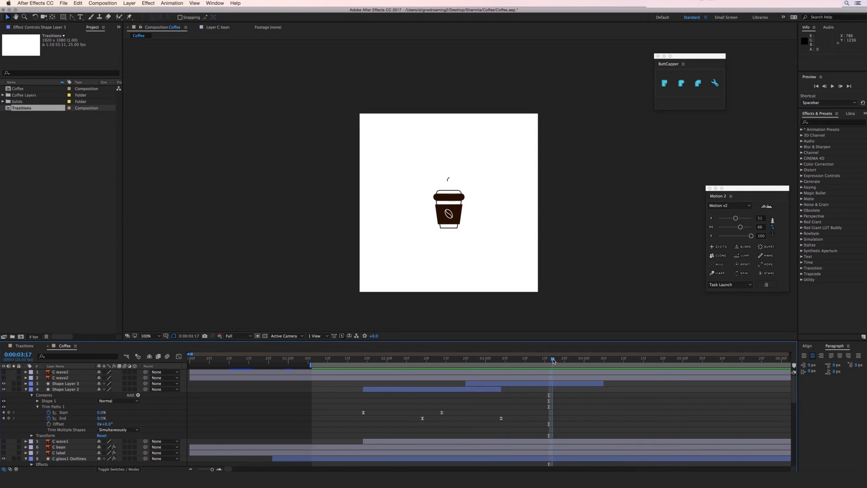
{"action": "left_click", "coordinate": [512, 385]}
{"action": "left_click", "coordinate": [499, 389], "text": "shift"}
{"action": "key", "text": "super+d"}
{"action": "left_click_drag", "start_coordinate": [78, 394], "coordinate": [78, 389]}
{"action": "left_click_drag", "start_coordinate": [421, 389], "coordinate": [611, 395]}
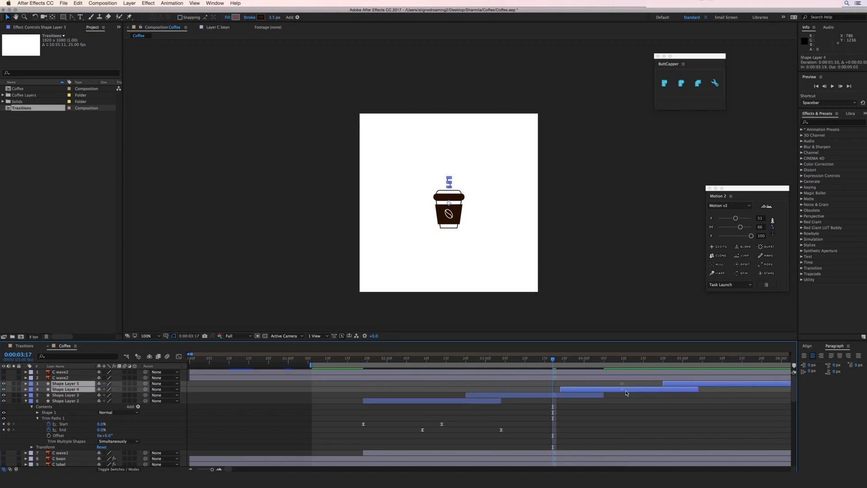
{"action": "left_click", "coordinate": [643, 320]}
{"action": "key", "text": "space"}
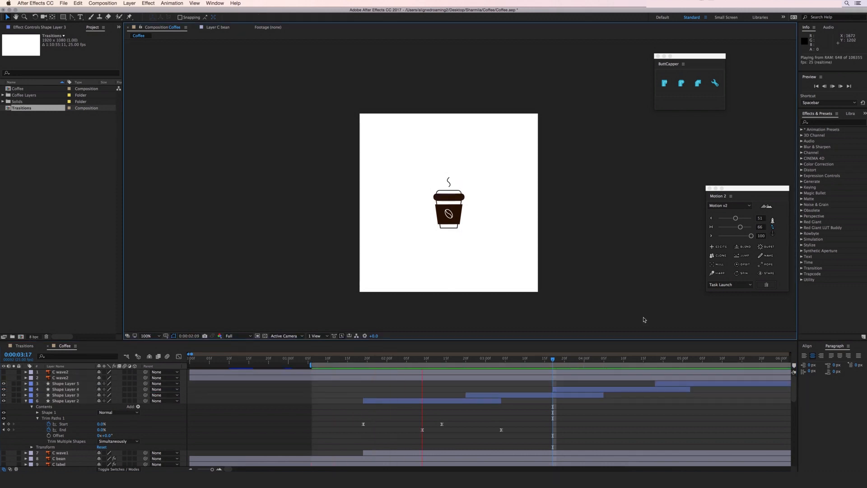
{"action": "key", "text": "space"}
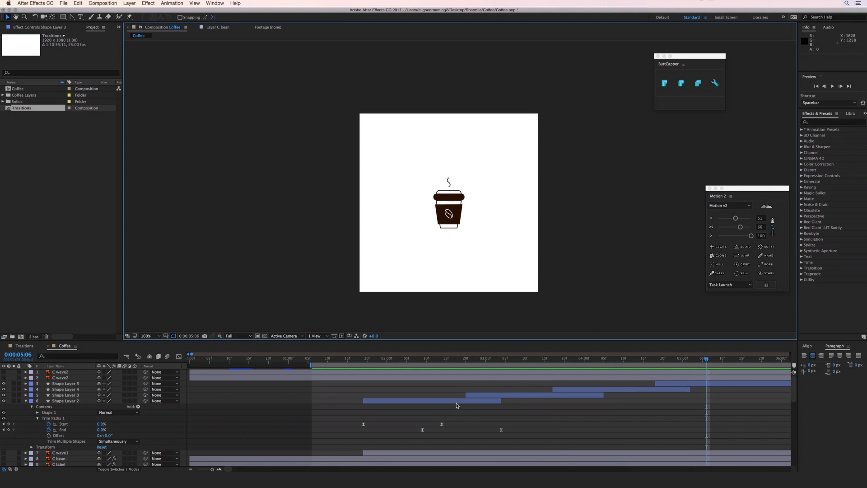
Step: Pre-compose the four wave shape layers into a composition named "wave"
{"action": "left_click_drag", "start_coordinate": [456, 405], "coordinate": [684, 383]}
{"action": "right_click", "coordinate": [66, 400]}
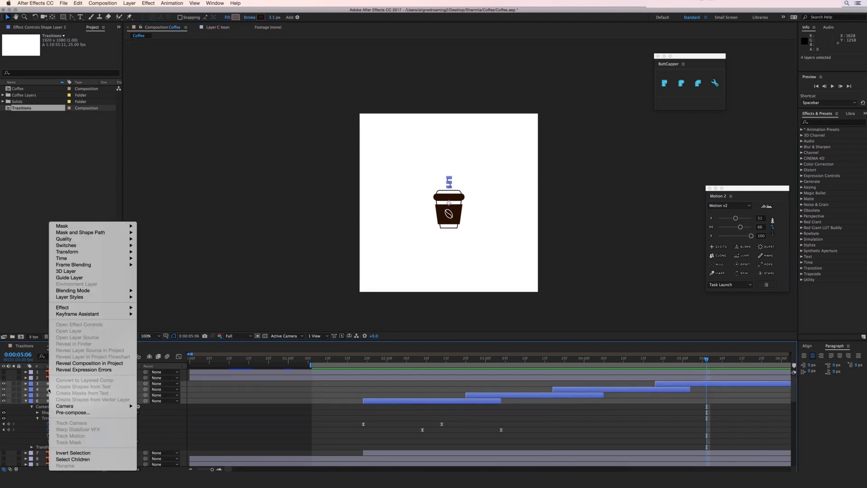
{"action": "left_click", "coordinate": [75, 412]}
{"action": "type", "text": "wave"}
{"action": "key", "text": "Return"}
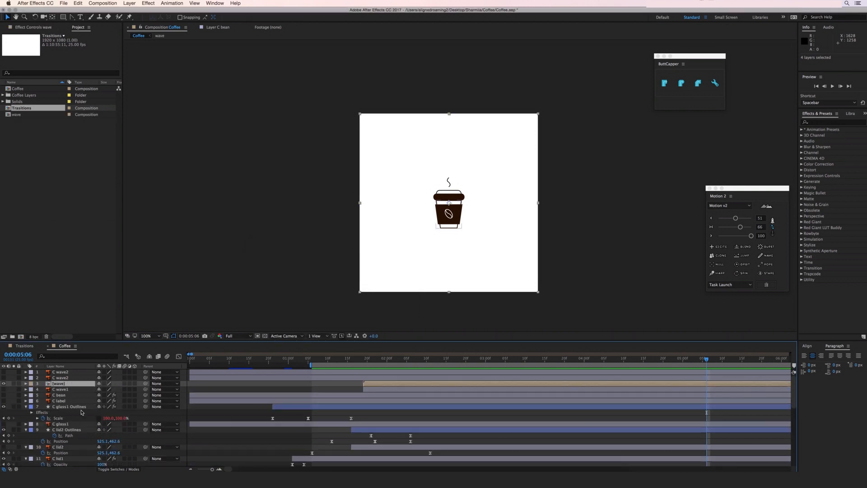
Step: Duplicate the wave precomp and move the copy to about 503, 537, aligning it with the left C wave2 steam line
{"action": "key", "text": "ctrl+d"}
{"action": "left_click_drag", "start_coordinate": [449, 202], "coordinate": [443, 203]}
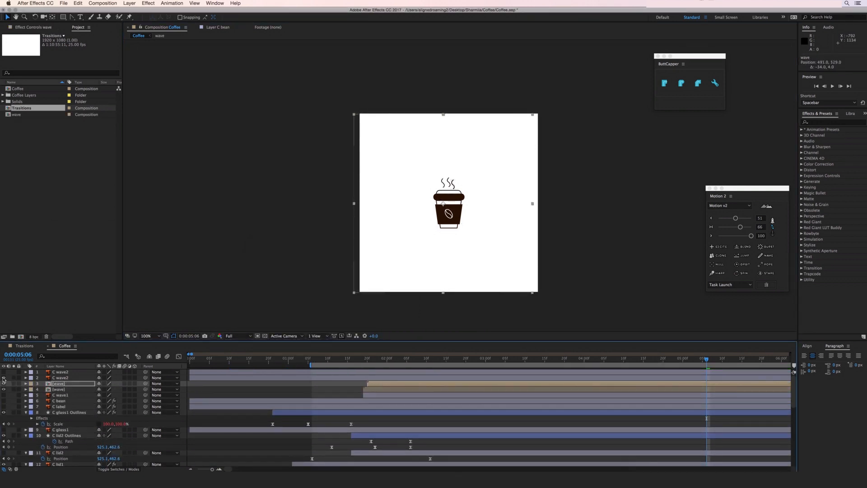
{"action": "left_click_drag", "start_coordinate": [442, 204], "coordinate": [445, 206]}
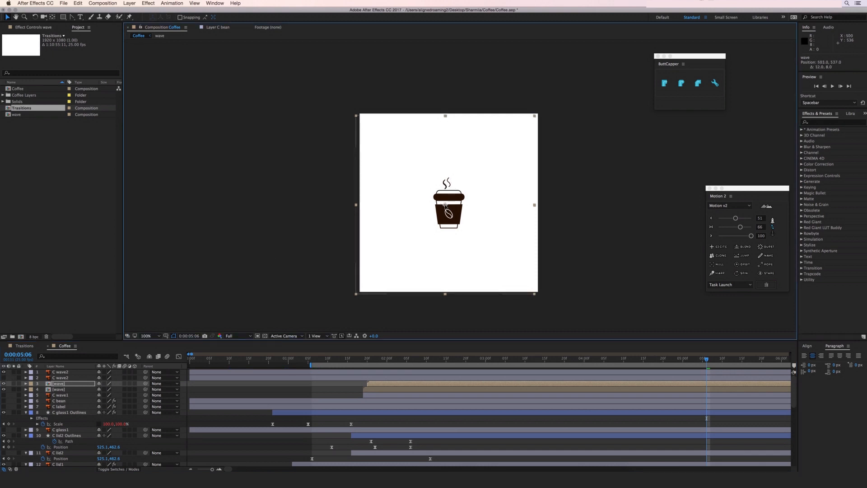
Step: Hide both C wave2 layers and duplicate the wave precomp for the third steam line
{"action": "left_click", "coordinate": [61, 384]}
{"action": "left_click", "coordinate": [4, 372]}
{"action": "left_click", "coordinate": [4, 377]}
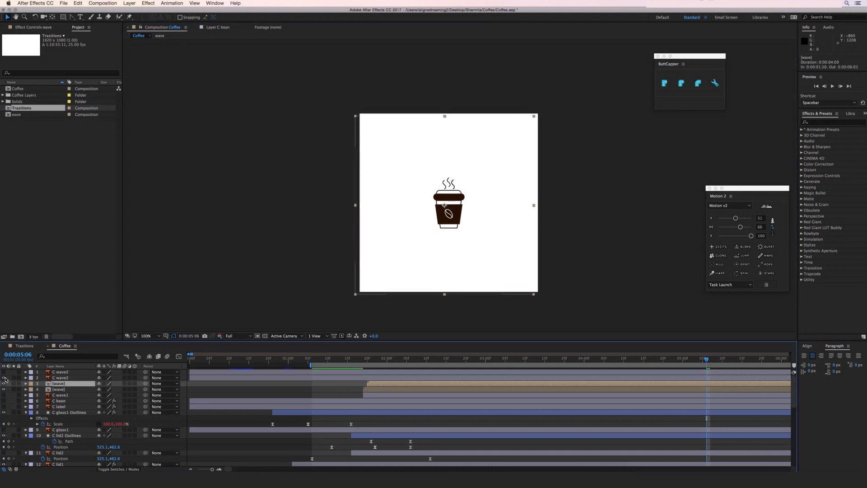
{"action": "key", "text": "super+d"}
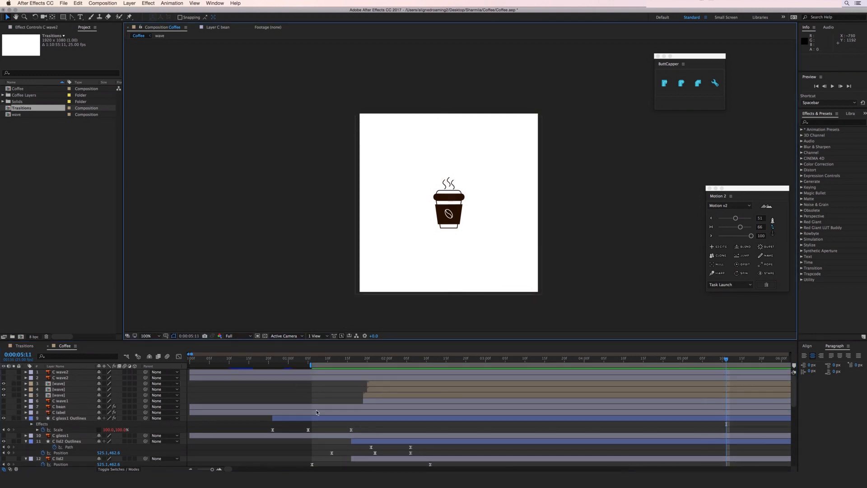
Step: Stagger the start times of the wave layers and preview the steam
{"action": "mouse_move", "coordinate": [391, 385]}
{"action": "left_mouse_down"}
{"action": "mouse_move", "coordinate": [401, 385]}
{"action": "mouse_move", "coordinate": [390, 392]}
{"action": "left_mouse_up"}
{"action": "key", "text": "space"}
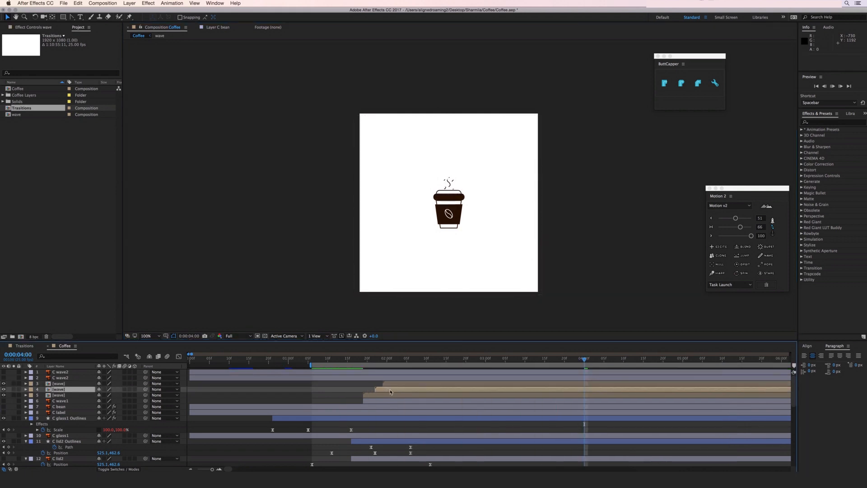
{"action": "key", "text": "space"}
{"action": "left_click", "coordinate": [391, 395]}
{"action": "left_click", "coordinate": [395, 384], "text": "shift"}
{"action": "right_click", "coordinate": [396, 384]}
{"action": "mouse_move", "coordinate": [439, 260]}
{"action": "left_click", "coordinate": [516, 271]}
{"action": "type", "text": "1"}
{"action": "key", "text": "Escape"}
Step: Align all three wave layers to the same start time and preview the steam
{"action": "key", "text": "space"}
{"action": "key", "text": "space"}
{"action": "scroll", "coordinate": [392, 388], "scroll_direction": "left", "scroll_amount": 10}
{"action": "left_click", "coordinate": [347, 387]}
{"action": "left_click_drag", "start_coordinate": [365, 391], "coordinate": [344, 385]}
{"action": "left_click", "coordinate": [300, 389]}
{"action": "key", "text": "space"}
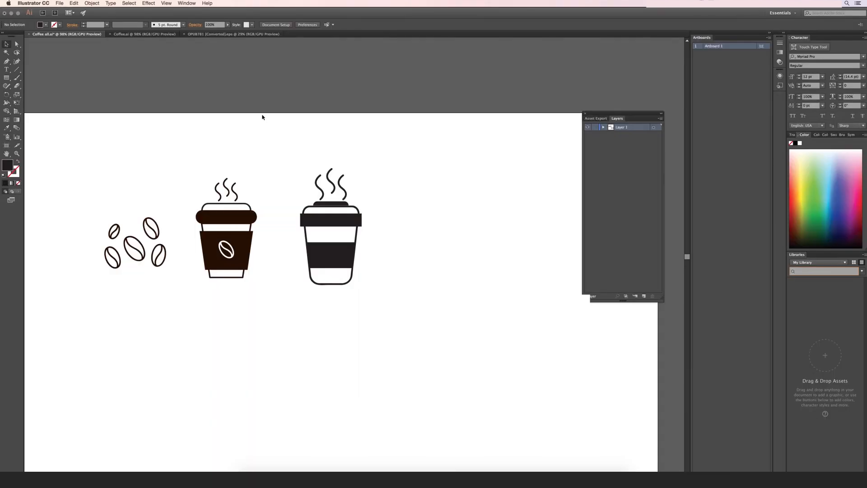
Step: In Illustrator, copy the second coffee cup artwork into a new 548 by 308 px document and scale it down
{"action": "left_click", "coordinate": [341, 255]}
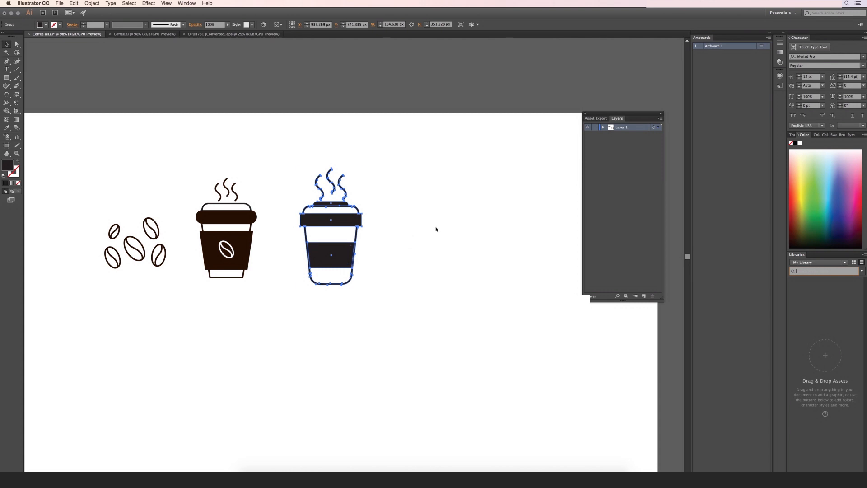
{"action": "key", "text": "super+n"}
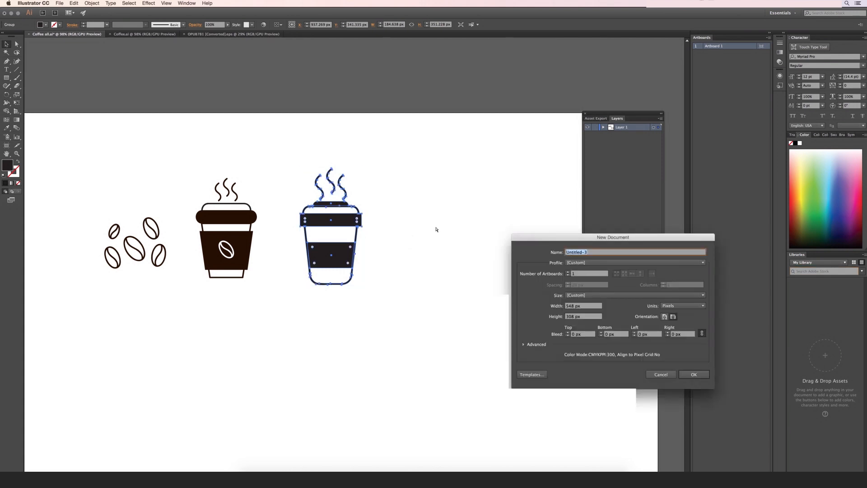
{"action": "key", "text": "Escape"}
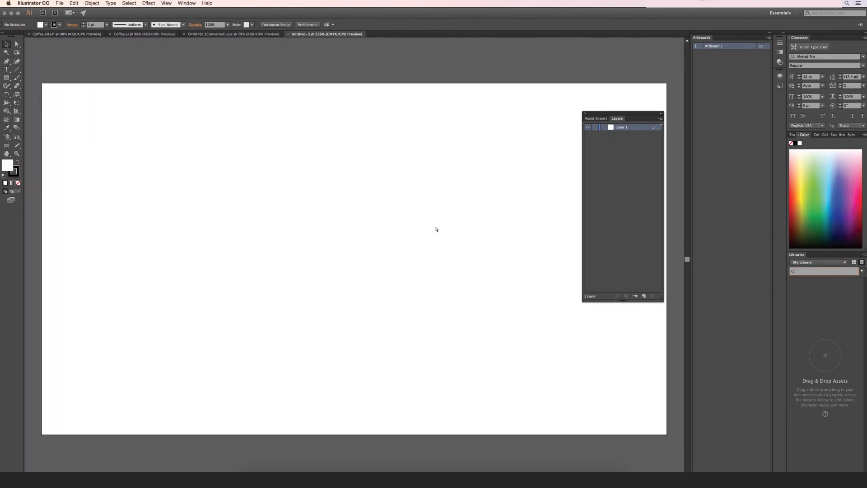
{"action": "key", "text": "super+v"}
{"action": "left_click_drag", "start_coordinate": [460, 460], "coordinate": [396, 337]}
Step: Ungroup the pasted cup artwork and release it to separate layers in sequence
{"action": "right_click", "coordinate": [355, 289]}
{"action": "left_click", "coordinate": [375, 329]}
{"action": "left_click", "coordinate": [361, 300]}
{"action": "left_click", "coordinate": [660, 118]}
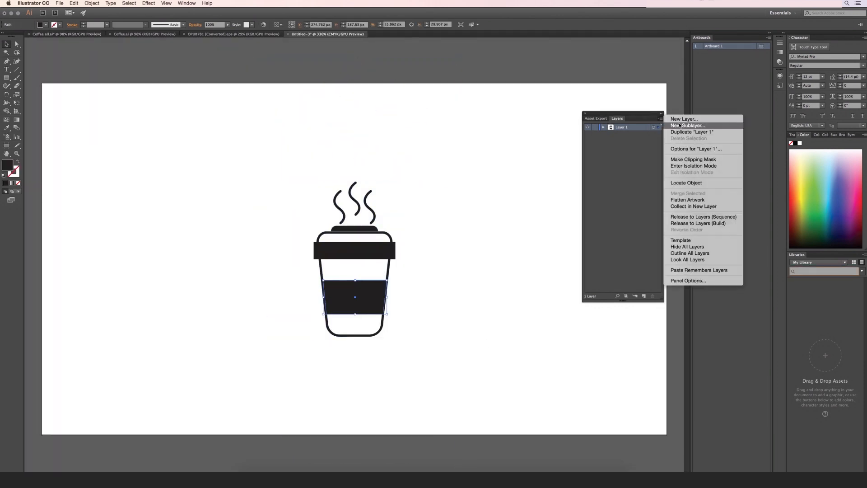
{"action": "left_click", "coordinate": [695, 217]}
Step: Move the released sublayers out of Layer 1 and delete the empty Layer 1
{"action": "left_click_drag", "start_coordinate": [626, 137], "coordinate": [625, 124]}
{"action": "left_click", "coordinate": [626, 170]}
{"action": "left_click", "coordinate": [652, 296]}
Step: Toggle the released layers to check which cup part each one holds, and hide the steam on Layer 4
{"action": "left_click", "coordinate": [587, 135]}
{"action": "left_click", "coordinate": [587, 135]}
{"action": "left_click", "coordinate": [586, 142]}
{"action": "left_click", "coordinate": [587, 142]}
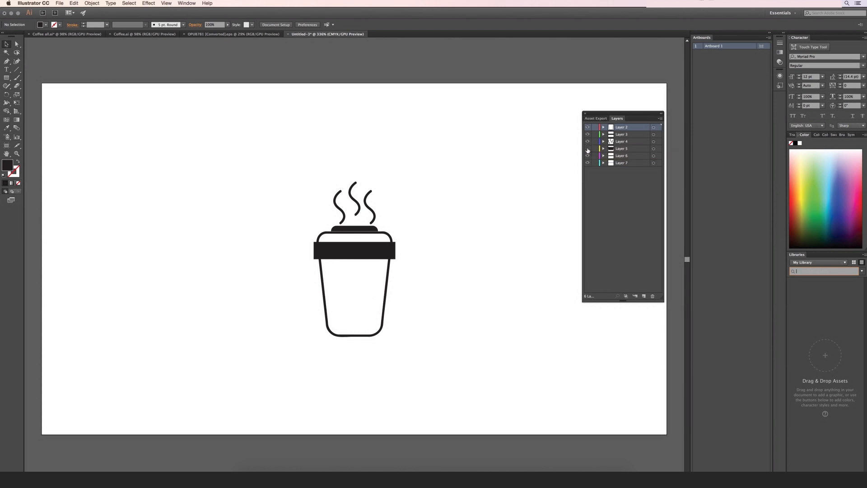
{"action": "left_click", "coordinate": [587, 142]}
{"action": "left_click", "coordinate": [587, 149]}
{"action": "left_click", "coordinate": [588, 149]}
{"action": "left_click", "coordinate": [587, 155]}
{"action": "left_click", "coordinate": [587, 155]}
{"action": "left_click", "coordinate": [587, 163]}
{"action": "left_click", "coordinate": [588, 163]}
Step: Rename Layer 7 to D_lid, Layer 6 to D_Lid2 and Layer 5 to D_label
{"action": "double_click", "coordinate": [622, 163]}
{"action": "type", "text": "D_lid"}
{"action": "double_click", "coordinate": [621, 156]}
{"action": "type", "text": "D_Lid"}
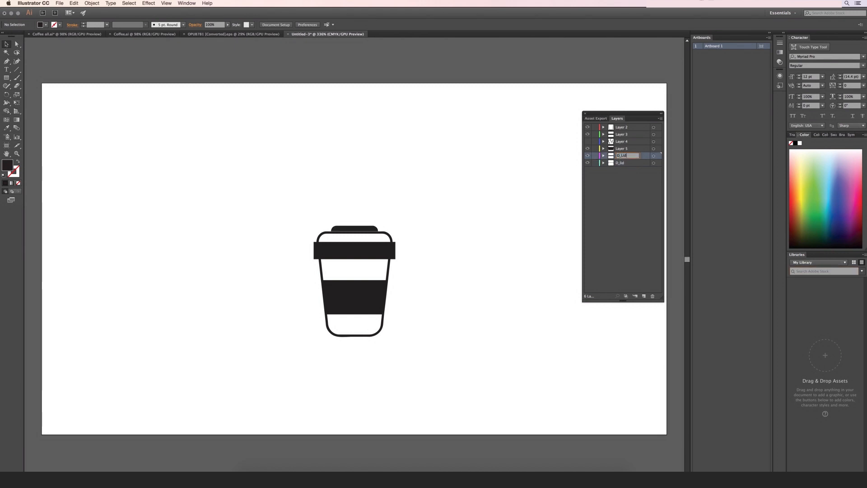
{"action": "type", "text": "2"}
{"action": "double_click", "coordinate": [622, 149]}
{"action": "type", "text": "D_label"}
Step: Rename Layer 3 to D_lid3 and Layer 2 to D_Cup
{"action": "left_click", "coordinate": [588, 134]}
{"action": "left_click", "coordinate": [587, 134]}
{"action": "double_click", "coordinate": [622, 134]}
{"action": "type", "text": "D_lid3"}
{"action": "key", "text": "Return"}
{"action": "left_click", "coordinate": [616, 129]}
{"action": "double_click", "coordinate": [617, 129]}
{"action": "type", "text": "D_Cup"}
{"action": "key", "text": "Return"}
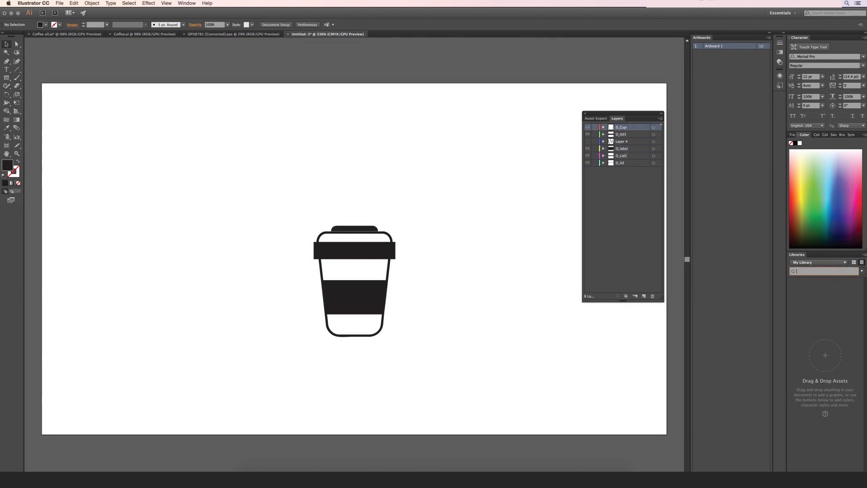
Step: Save the document as coffee mug2.ai in the Coffee folder
{"action": "key", "text": "super+s"}
{"action": "type", "text": "coffee mug.ai"}
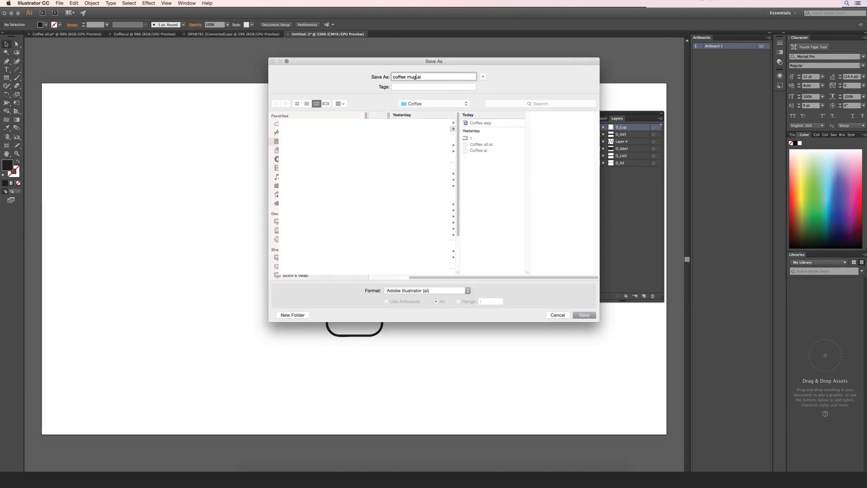
{"action": "type", "text": "2"}
{"action": "key", "text": "Return"}
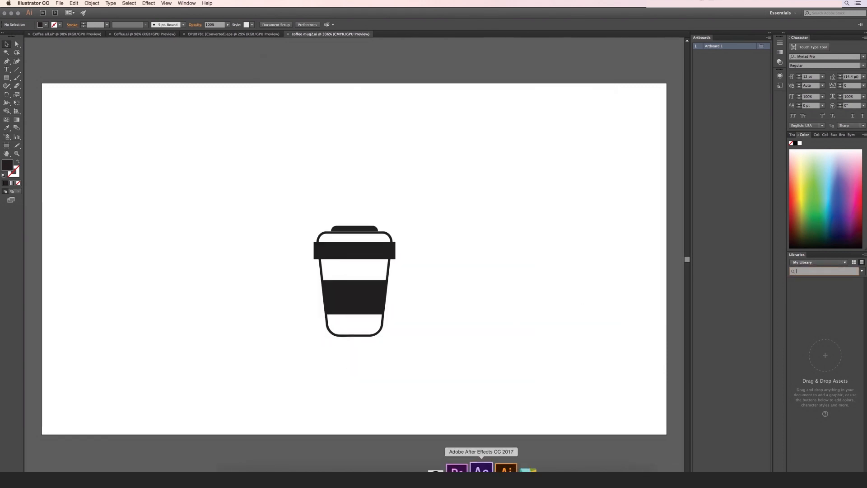
Step: Switch to After Effects and import coffee mug2.ai as a Composition - Retain Layer Sizes
{"action": "left_click", "coordinate": [477, 470]}
{"action": "double_click", "coordinate": [54, 214]}
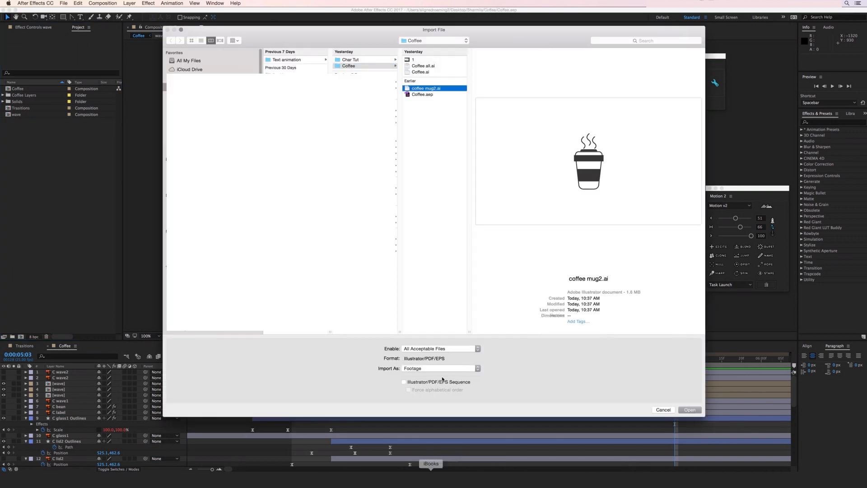
{"action": "left_click", "coordinate": [440, 368]}
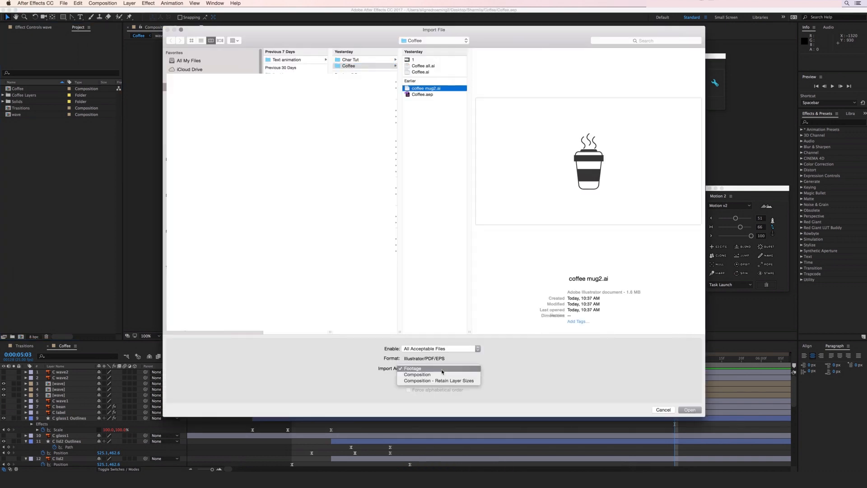
{"action": "left_click", "coordinate": [438, 383]}
{"action": "left_click", "coordinate": [689, 409]}
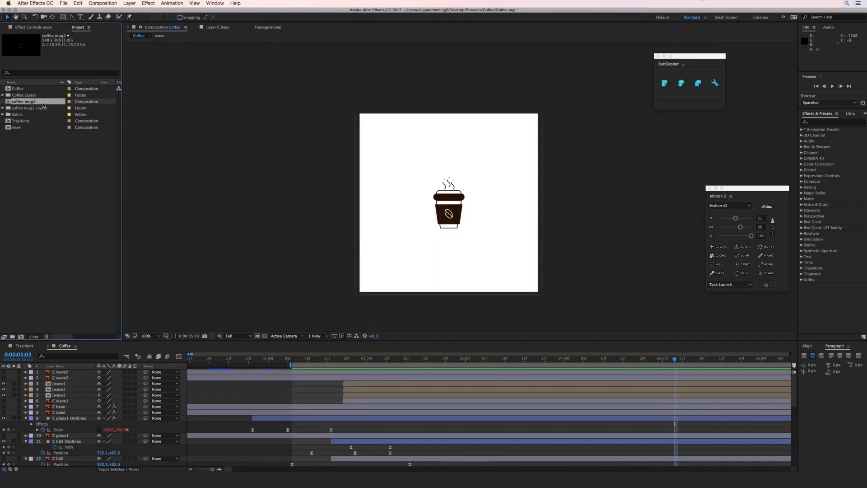
Step: Set the coffee mug2 composition's background colour to the near-white FFFAFA
{"action": "right_click", "coordinate": [243, 223]}
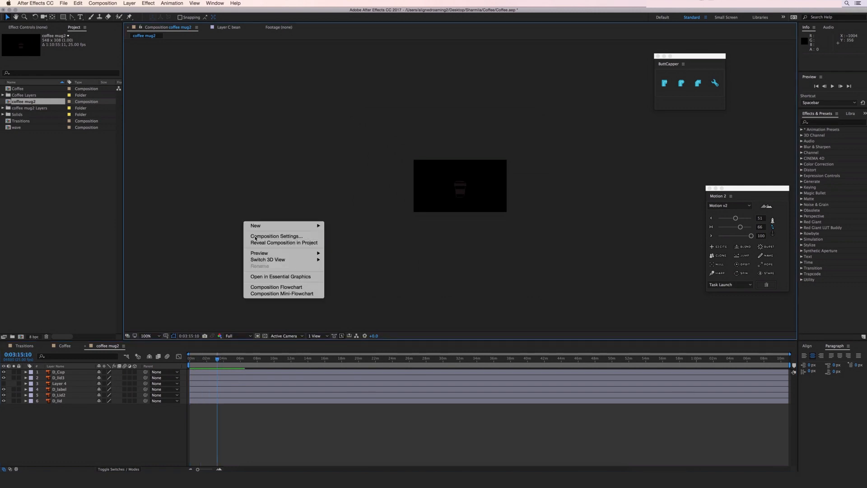
{"action": "left_click", "coordinate": [253, 238]}
{"action": "left_click", "coordinate": [387, 399]}
{"action": "left_click", "coordinate": [282, 266]}
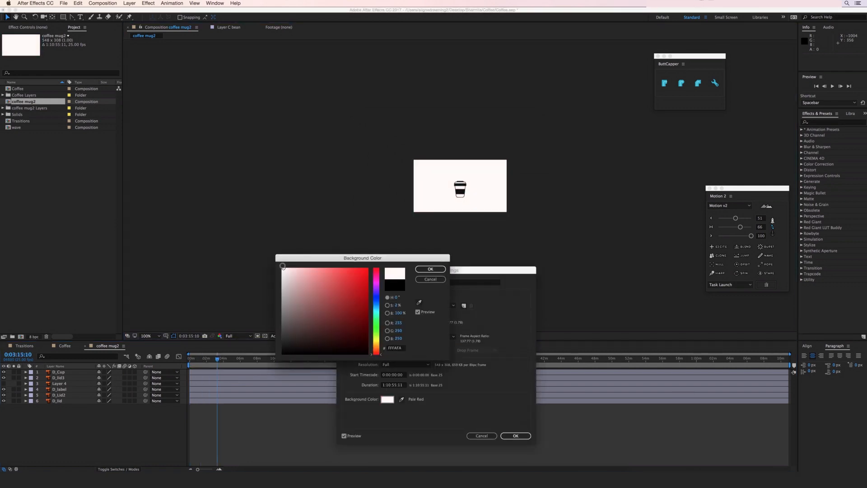
{"action": "left_click", "coordinate": [423, 269]}
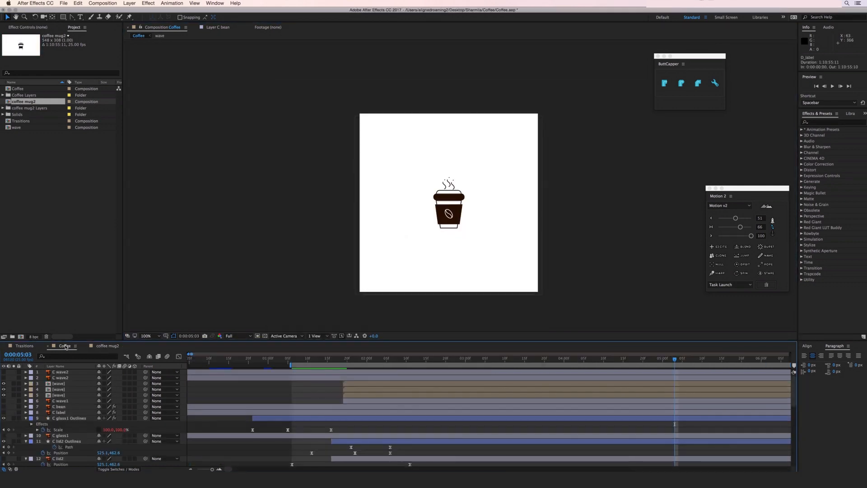
Step: In the Coffee composition, delete the unused C wave1, C bean, C label and both C wave2 layers
{"action": "scroll", "coordinate": [70, 436], "scroll_direction": "down", "scroll_amount": 5}
{"action": "scroll", "coordinate": [70, 437], "scroll_direction": "up", "scroll_amount": 5}
{"action": "left_click", "coordinate": [66, 412]}
{"action": "left_click", "coordinate": [67, 401], "text": "shift"}
{"action": "key", "text": "Delete"}
{"action": "scroll", "coordinate": [69, 382], "scroll_direction": "left", "scroll_amount": 1}
{"action": "left_click", "coordinate": [69, 378]}
{"action": "left_click", "coordinate": [70, 373], "text": "shift"}
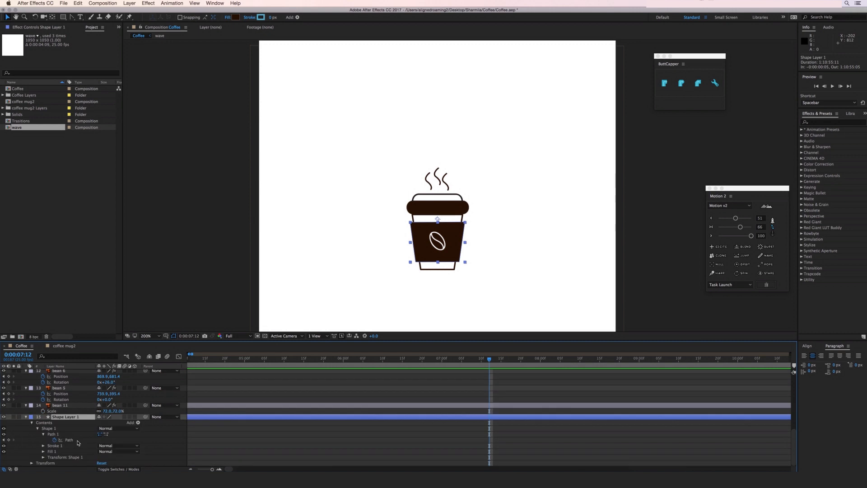
Step: Add a path keyframe to Shape Layer 1 to hold the label's current shape before the morph
{"action": "left_click", "coordinate": [69, 440]}
{"action": "left_click_drag", "start_coordinate": [489, 360], "coordinate": [462, 369]}
{"action": "left_click", "coordinate": [9, 440]}
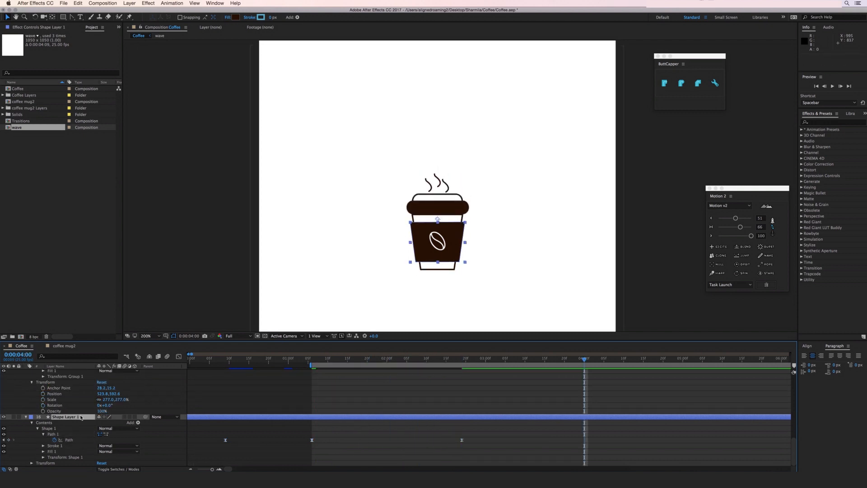
Step: Add the coffee mug2 composition to the Coffee timeline directly below Shape Layer 1
{"action": "left_click", "coordinate": [79, 416]}
{"action": "scroll", "coordinate": [28, 93], "scroll_direction": "right", "scroll_amount": 3}
{"action": "scroll", "coordinate": [28, 92], "scroll_direction": "left", "scroll_amount": 3}
{"action": "left_click_drag", "start_coordinate": [28, 101], "coordinate": [160, 463]}
Step: Align the coffee mug2 layer over the existing cup at position 523, 507 and scale it to 250%
{"action": "key", "text": "s"}
{"action": "key", "text": "Up"}
{"action": "key", "text": "Up"}
{"action": "key", "text": "Up"}
{"action": "key", "text": "Up"}
{"action": "key", "text": "Up"}
{"action": "key", "text": "Up"}
{"action": "key", "text": "Up"}
{"action": "key", "text": "Up"}
{"action": "key", "text": "Up"}
{"action": "key", "text": "Up"}
{"action": "key", "text": "Up"}
{"action": "key", "text": "Up"}
{"action": "key", "text": "Up"}
{"action": "key", "text": "Up"}
{"action": "key", "text": "Up"}
{"action": "key", "text": "Up"}
{"action": "key", "text": "Up"}
{"action": "key", "text": "Up"}
{"action": "key", "text": "Up"}
{"action": "key", "text": "Down"}
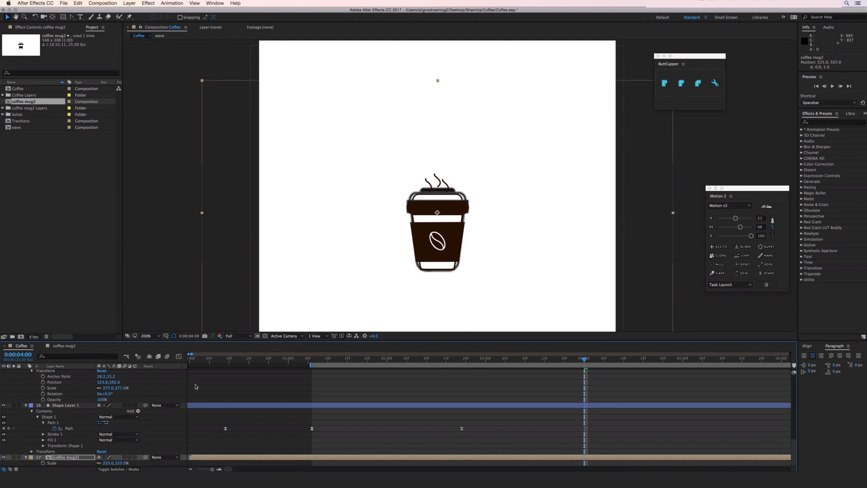
{"action": "type", "text": "250"}
{"action": "key", "text": "Return"}
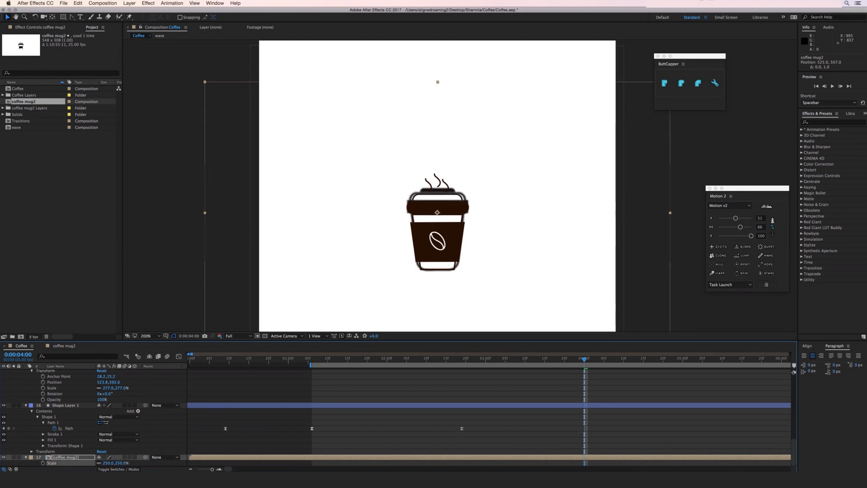
Step: Solo the coffee mug2 and Shape Layer 1 layers and lower Shape Layer 1's opacity to 78%
{"action": "left_click", "coordinate": [13, 457]}
{"action": "left_click", "coordinate": [13, 405]}
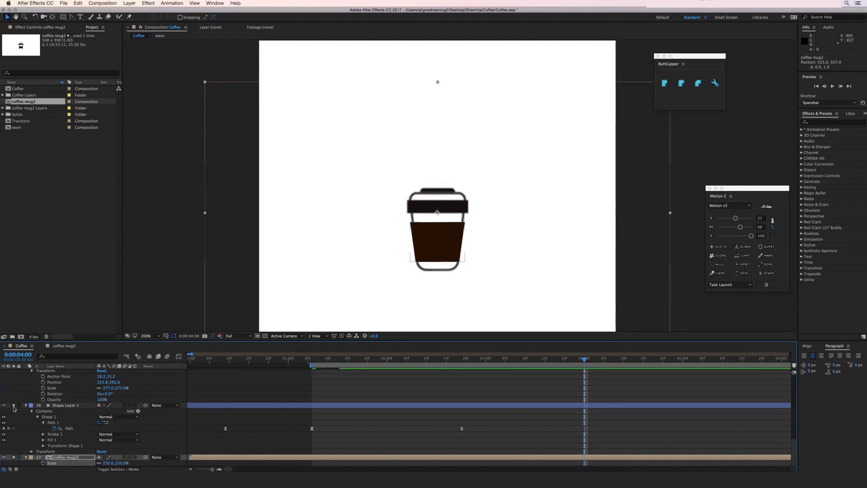
{"action": "left_click", "coordinate": [75, 408]}
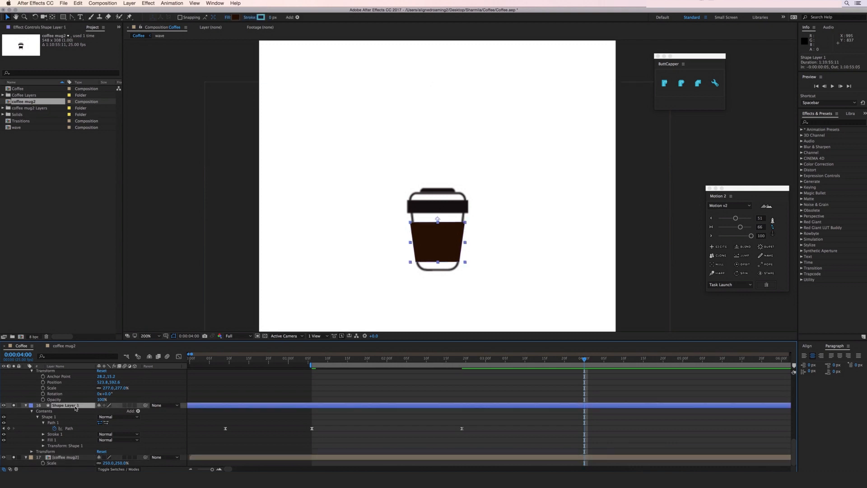
{"action": "key", "text": "t"}
{"action": "left_click_drag", "start_coordinate": [102, 453], "coordinate": [92, 453]}
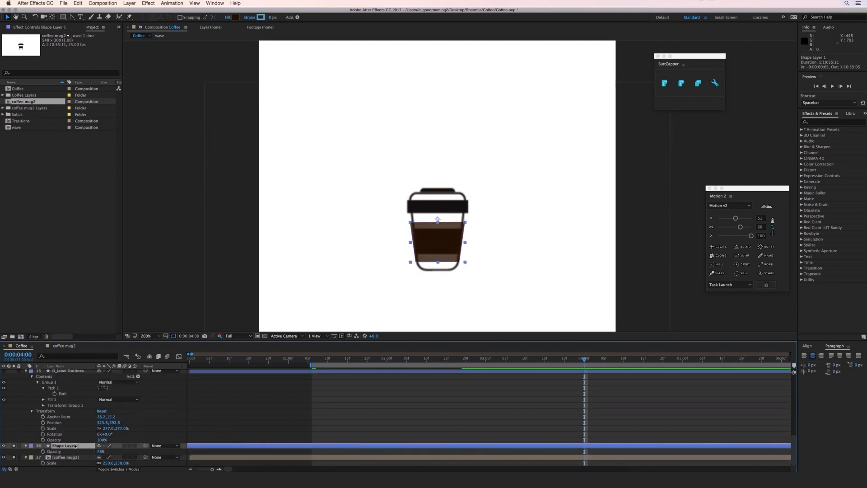
Step: At 0:00:04:00, reshape Shape Layer 1's path by moving its four corners to match the second cup's label band
{"action": "key", "text": "u"}
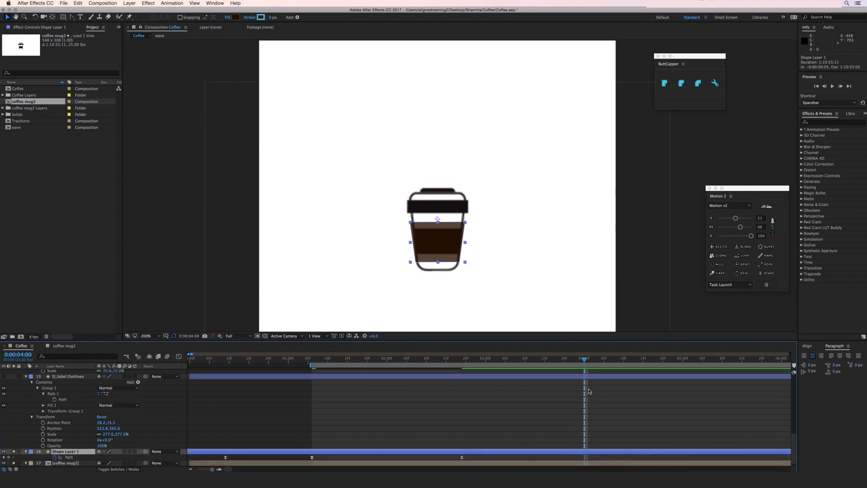
{"action": "scroll", "coordinate": [488, 238], "scroll_direction": "up", "scroll_amount": 2}
{"action": "left_click_drag", "start_coordinate": [477, 183], "coordinate": [479, 198]}
{"action": "left_click_drag", "start_coordinate": [375, 183], "coordinate": [380, 196]}
{"action": "left_click_drag", "start_coordinate": [385, 263], "coordinate": [386, 248]}
{"action": "left_click_drag", "start_coordinate": [473, 264], "coordinate": [473, 247]}
{"action": "key", "text": "Page_Up"}
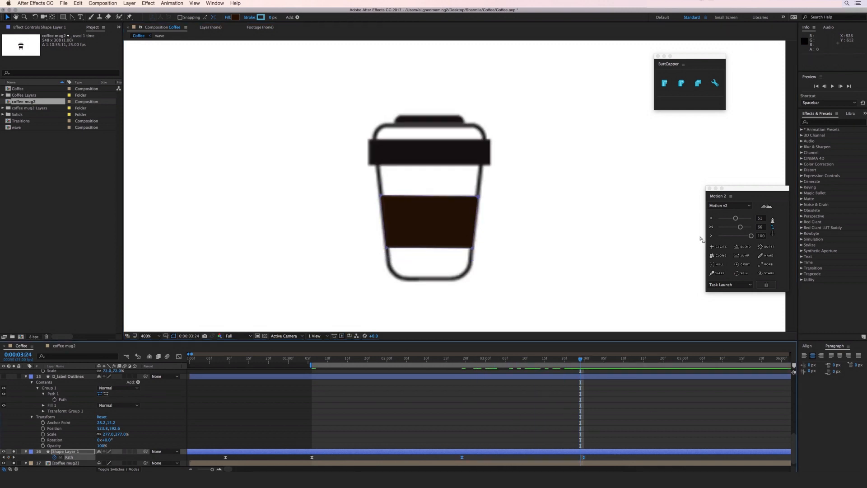
Step: Play back the composition to preview the label morphing into the second cup's label shape
{"action": "left_click", "coordinate": [616, 379]}
{"action": "key", "text": "space"}
{"action": "key", "text": "space"}
{"action": "left_click", "coordinate": [264, 451]}
{"action": "key", "text": "t"}
{"action": "key", "text": "space"}
{"action": "scroll", "coordinate": [268, 456], "scroll_direction": "down", "scroll_amount": 1}
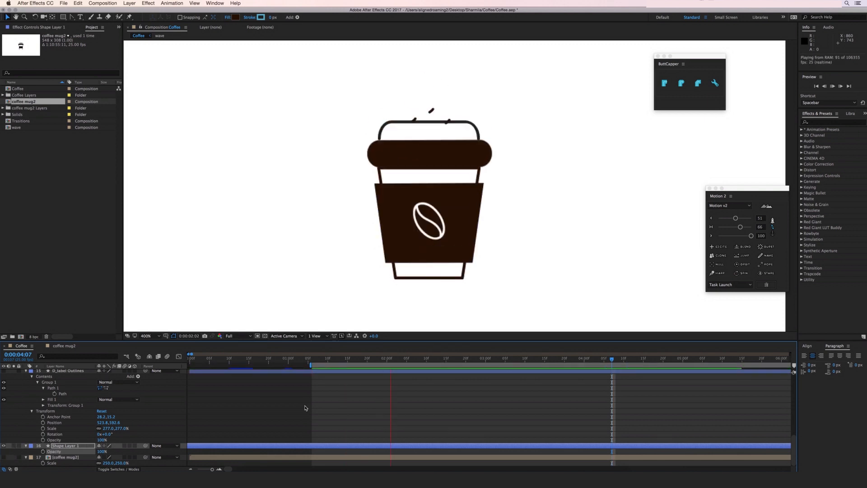
{"action": "key", "text": "space"}
Step: Show the coffee mug2 layer again and briefly solo it to compare its label with Shape Layer 1
{"action": "left_click", "coordinate": [64, 445]}
{"action": "left_click", "coordinate": [3, 457]}
{"action": "left_click", "coordinate": [13, 457]}
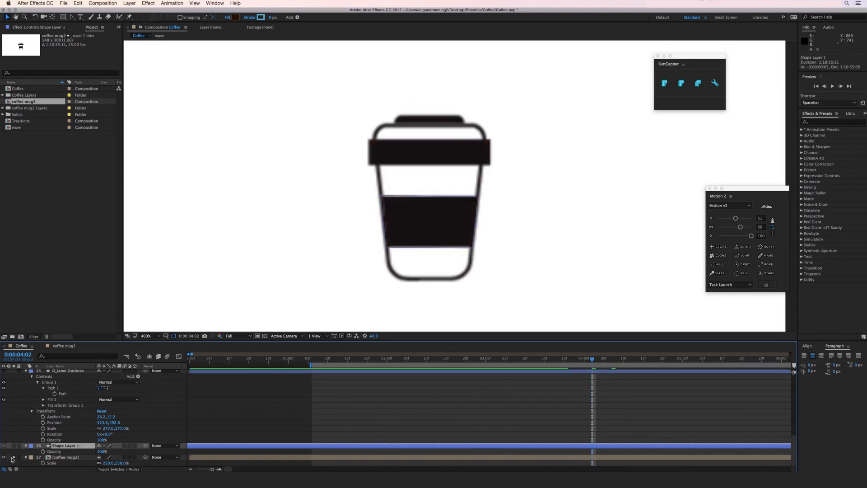
{"action": "left_click", "coordinate": [13, 457]}
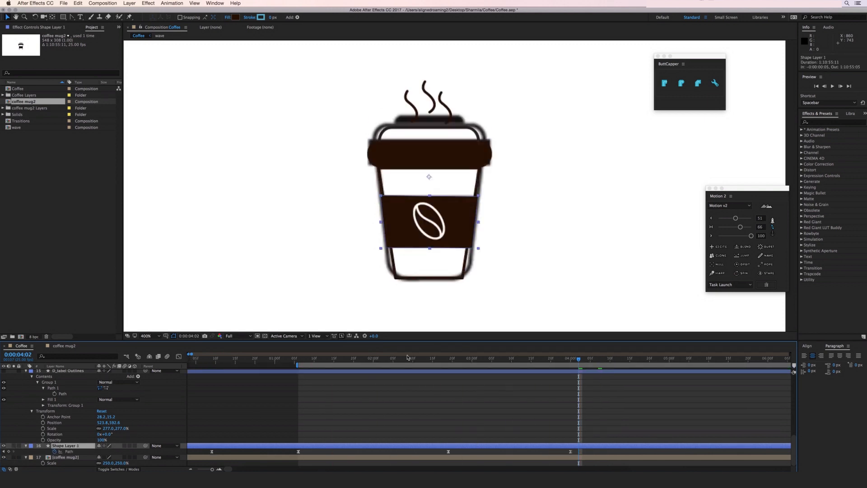
Step: Keyframe the opacity of the bean 11 layer to 0% at 0:00:04:00
{"action": "scroll", "coordinate": [135, 397], "scroll_direction": "up", "scroll_amount": 3}
{"action": "left_click", "coordinate": [67, 394]}
{"action": "mouse_move", "coordinate": [577, 359]}
{"action": "left_mouse_down"}
{"action": "mouse_move", "coordinate": [559, 358]}
{"action": "mouse_move", "coordinate": [571, 359]}
{"action": "left_mouse_up"}
{"action": "scroll", "coordinate": [563, 353], "scroll_direction": "down", "scroll_amount": 3}
{"action": "scroll", "coordinate": [68, 410], "scroll_direction": "up", "scroll_amount": 3}
{"action": "key", "text": "t"}
{"action": "left_click", "coordinate": [42, 399]}
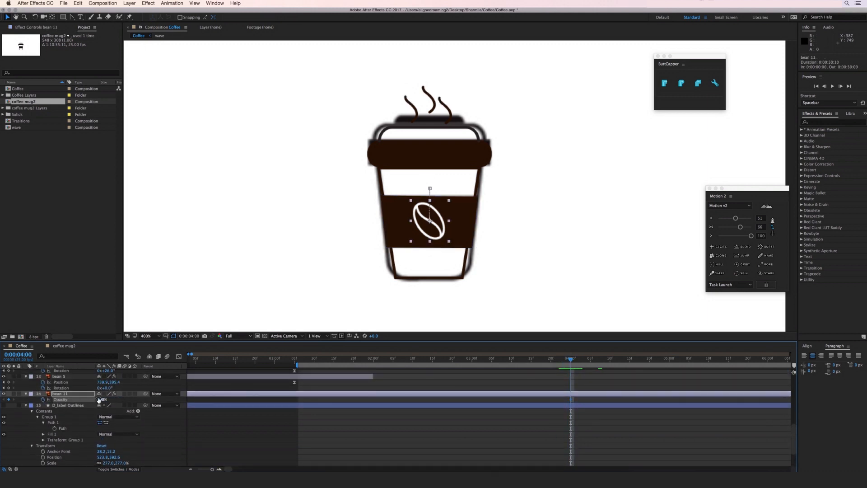
{"action": "left_click", "coordinate": [99, 399]}
{"action": "type", "text": "0"}
{"action": "key", "text": "Return"}
Step: Keyframe bean 11's opacity to 100% at 0:00:02:20, ease both opacity keyframes and preview the fade-out
{"action": "key", "text": "shift+Page_Up"}
{"action": "key", "text": "shift+Page_Up"}
{"action": "key", "text": "shift+Page_Up"}
{"action": "type", "text": "100"}
{"action": "key", "text": "Return"}
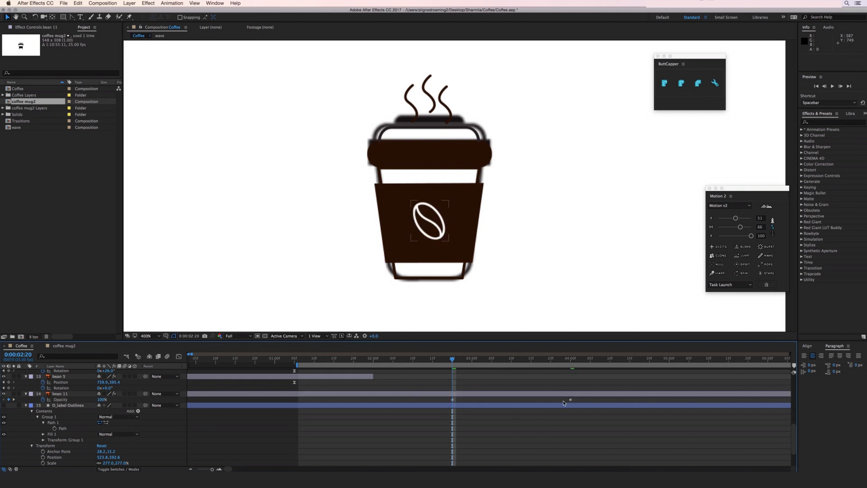
{"action": "key", "text": "space"}
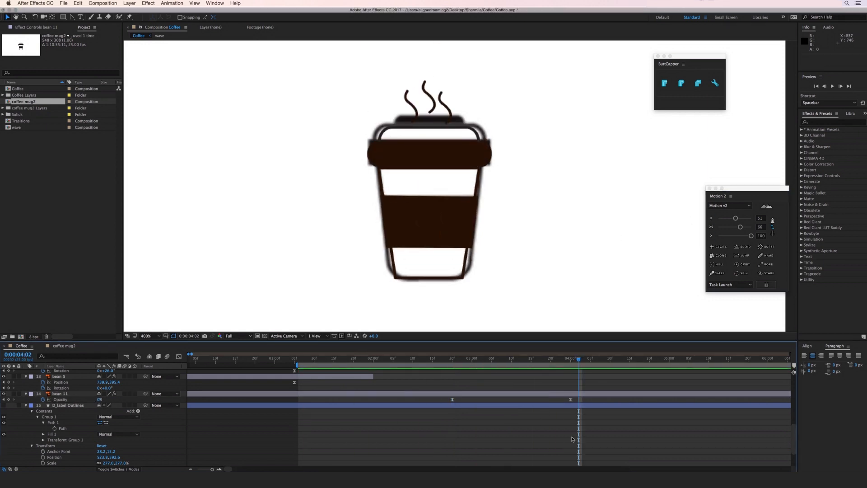
Step: Lower the C lid1 layer's opacity to 55% at 0:00:04:02 so the second cup's lid shows through
{"action": "scroll", "coordinate": [21, 402], "scroll_direction": "up", "scroll_amount": 5}
{"action": "left_click", "coordinate": [68, 412]}
{"action": "left_click", "coordinate": [5, 413]}
{"action": "left_click", "coordinate": [4, 413]}
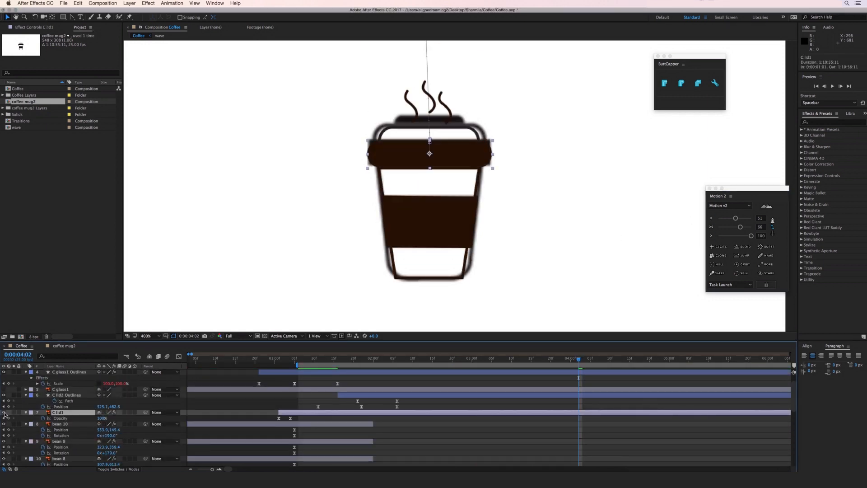
{"action": "key", "text": "u"}
{"action": "key", "text": "u"}
{"action": "left_click_drag", "start_coordinate": [101, 419], "coordinate": [76, 419]}
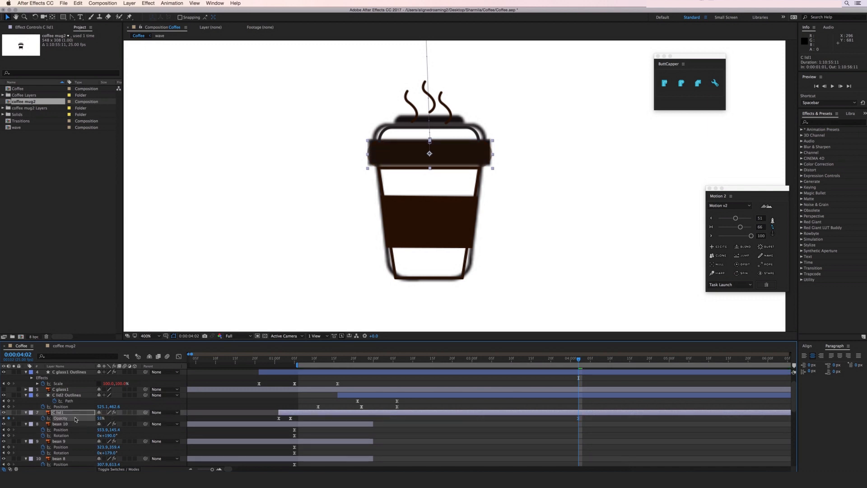
{"action": "key", "text": "period"}
Step: Convert the C lid1 vector layer into an editable shape layer and delete the original C lid1 layer
{"action": "left_click", "coordinate": [55, 413]}
{"action": "left_click", "coordinate": [4, 413]}
{"action": "left_click", "coordinate": [4, 412]}
{"action": "right_click", "coordinate": [58, 413]}
{"action": "left_click", "coordinate": [49, 414]}
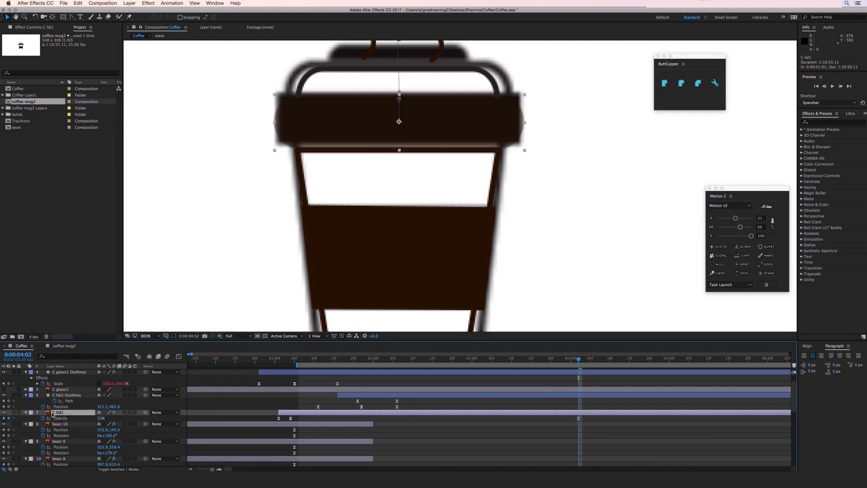
{"action": "right_click", "coordinate": [63, 413]}
{"action": "left_click", "coordinate": [90, 400]}
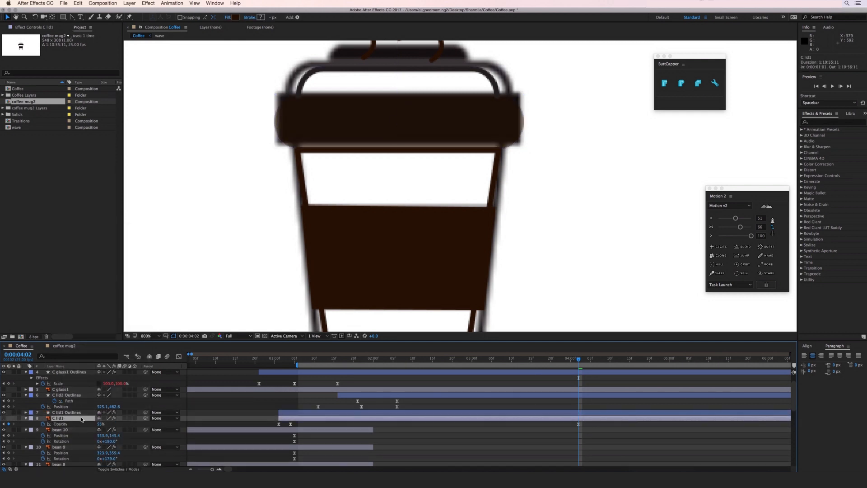
{"action": "key", "text": "Delete"}
Step: Set a path keyframe for C lid1 Outlines at 0:00:02:19
{"action": "left_click", "coordinate": [78, 413]}
{"action": "left_click", "coordinate": [26, 412]}
{"action": "left_click", "coordinate": [32, 418]}
{"action": "left_click", "coordinate": [37, 424]}
{"action": "left_click", "coordinate": [43, 430]}
{"action": "left_click", "coordinate": [63, 435]}
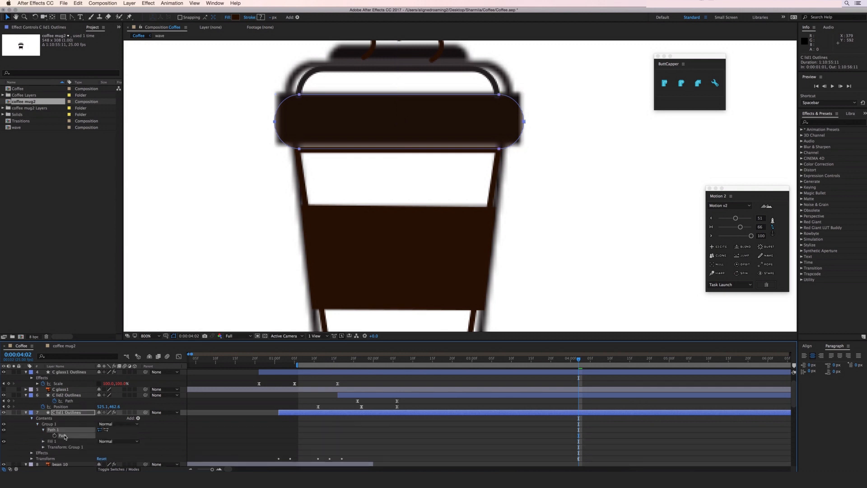
{"action": "key", "text": "j"}
{"action": "key", "text": "j"}
{"action": "scroll", "coordinate": [85, 429], "scroll_direction": "up", "scroll_amount": 3}
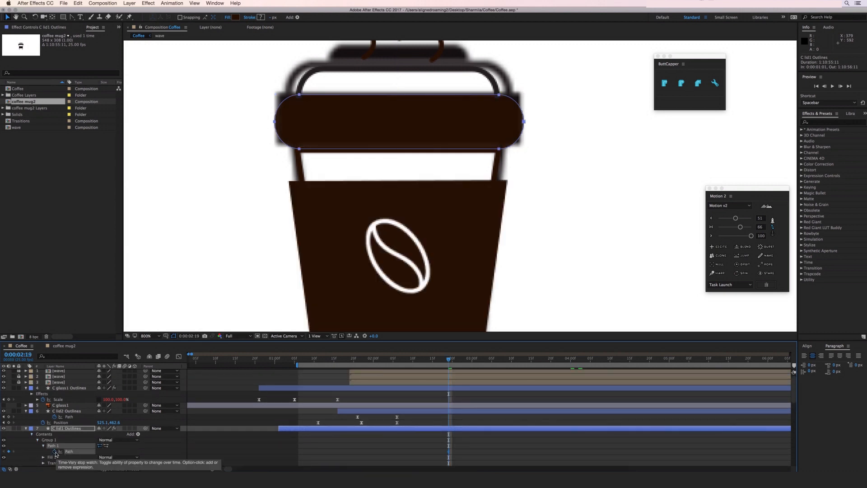
Step: Reshape the C lid1 Outlines path at 0:00:03:24 into a square-cornered band matching the second cup's lid
{"action": "key", "text": "k"}
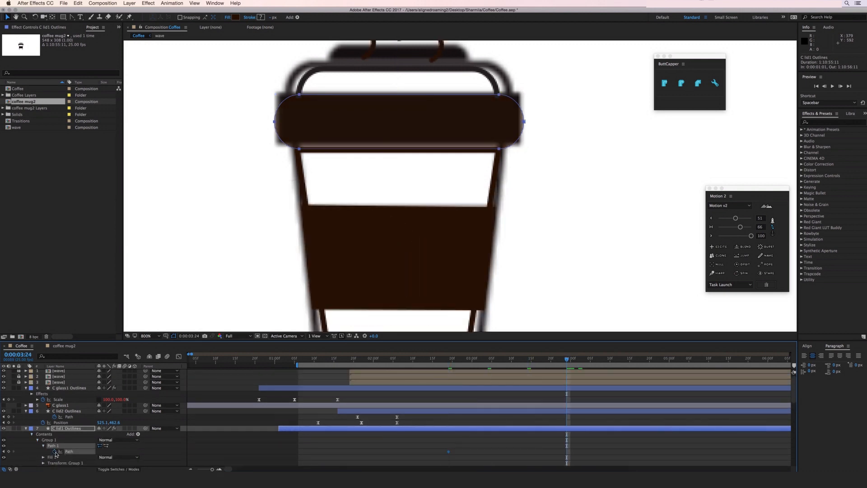
{"action": "left_click", "coordinate": [300, 96]}
{"action": "left_click_drag", "start_coordinate": [299, 96], "coordinate": [278, 94]}
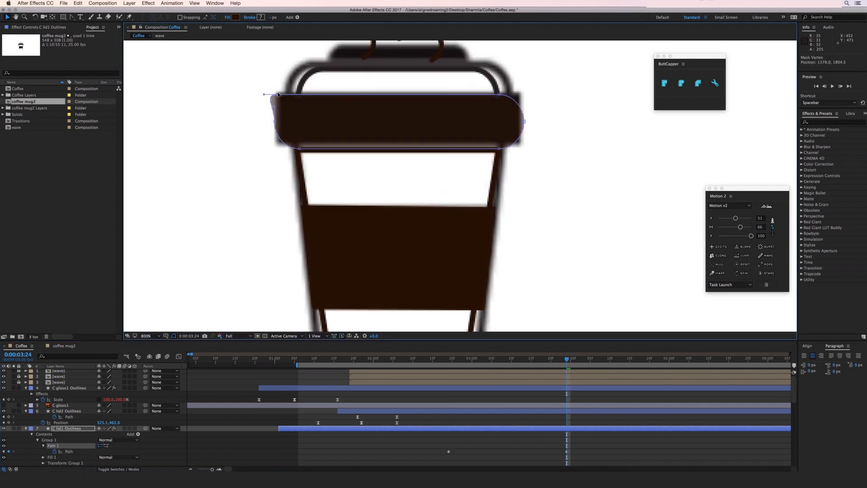
{"action": "left_click_drag", "start_coordinate": [276, 124], "coordinate": [277, 145]}
{"action": "left_click_drag", "start_coordinate": [499, 94], "coordinate": [519, 95]}
{"action": "scroll", "coordinate": [520, 114], "scroll_direction": "down", "scroll_amount": 1}
{"action": "scroll", "coordinate": [521, 115], "scroll_direction": "up", "scroll_amount": 1}
{"action": "left_click_drag", "start_coordinate": [541, 156], "coordinate": [562, 130]}
{"action": "left_click", "coordinate": [538, 133]}
Step: Delete C lid1 Outlines' opacity keyframes at 0:00:03:24 and 0:00:04:02
{"action": "left_click", "coordinate": [78, 428]}
{"action": "key", "text": "t"}
{"action": "left_click", "coordinate": [78, 435]}
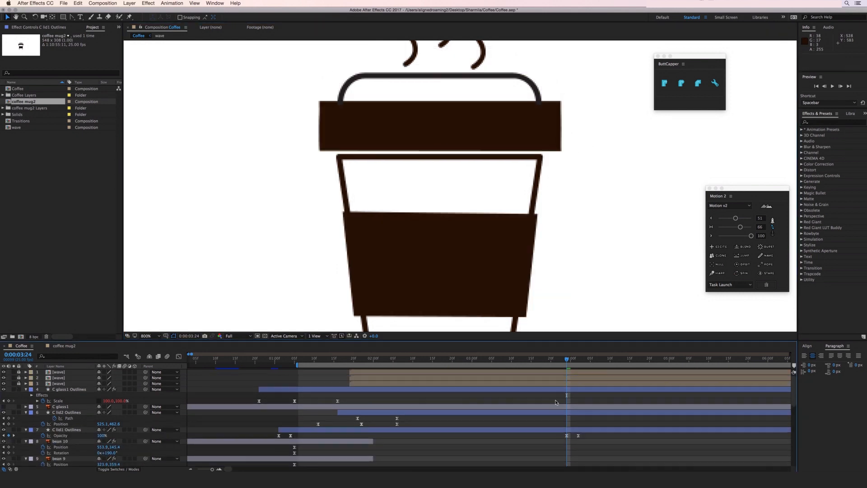
{"action": "left_click", "coordinate": [68, 412]}
{"action": "left_click_drag", "start_coordinate": [571, 359], "coordinate": [578, 361]}
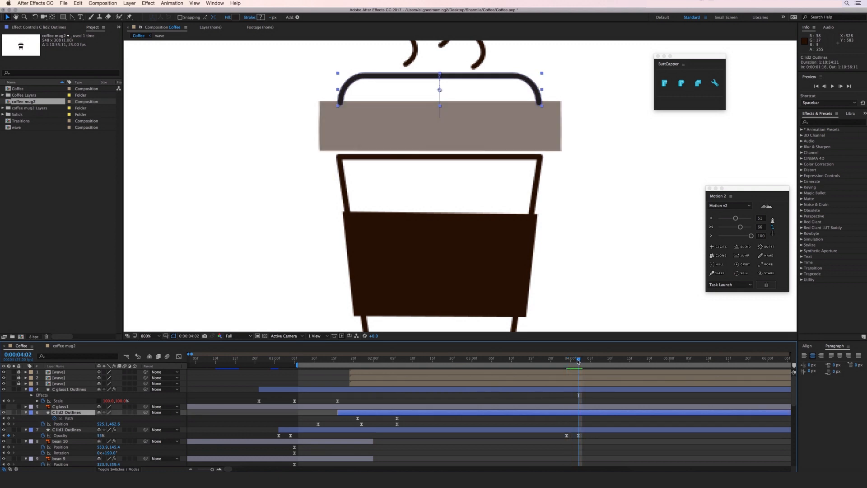
{"action": "left_click_drag", "start_coordinate": [584, 438], "coordinate": [532, 442]}
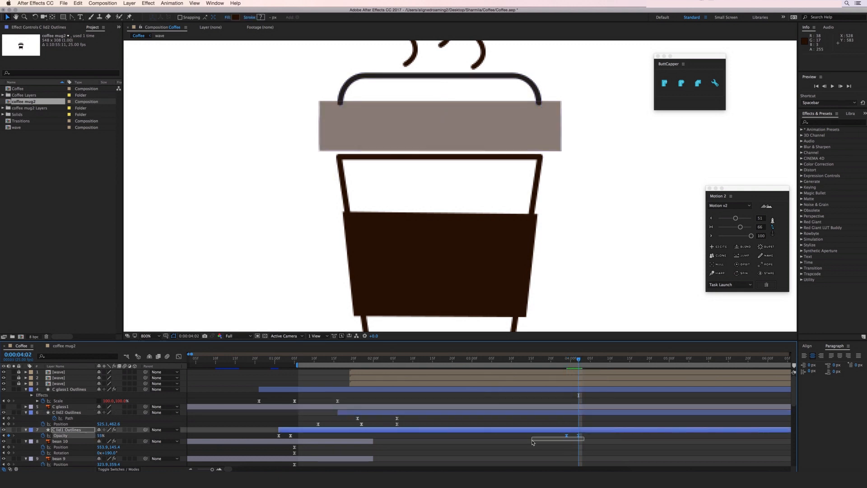
{"action": "key", "text": "Delete"}
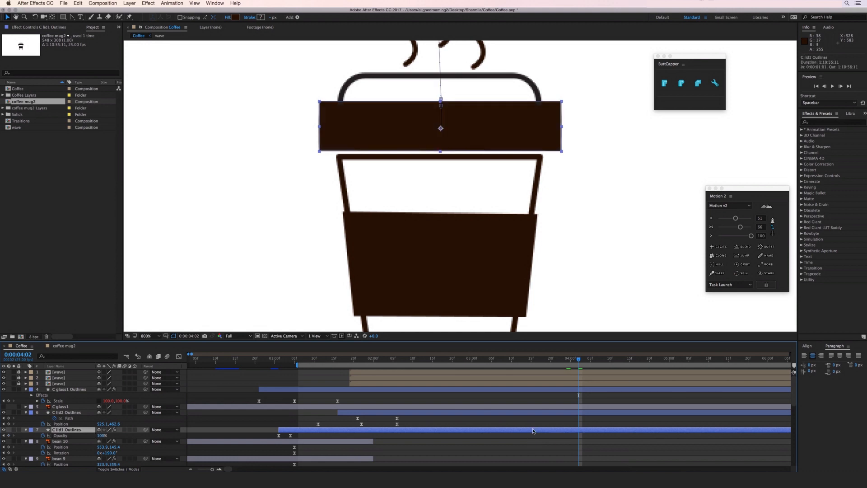
Step: Ease both path keyframes of C lid1 Outlines with Motion 2 at a strength of 100
{"action": "left_click", "coordinate": [26, 430]}
{"action": "left_click", "coordinate": [30, 434]}
{"action": "scroll", "coordinate": [38, 440], "scroll_direction": "down", "scroll_amount": 5}
{"action": "left_click", "coordinate": [32, 382]}
{"action": "left_click", "coordinate": [38, 388]}
{"action": "left_click", "coordinate": [43, 394]}
{"action": "left_click", "coordinate": [69, 400]}
{"action": "left_click_drag", "start_coordinate": [546, 362], "coordinate": [566, 365]}
{"action": "left_click", "coordinate": [402, 217]}
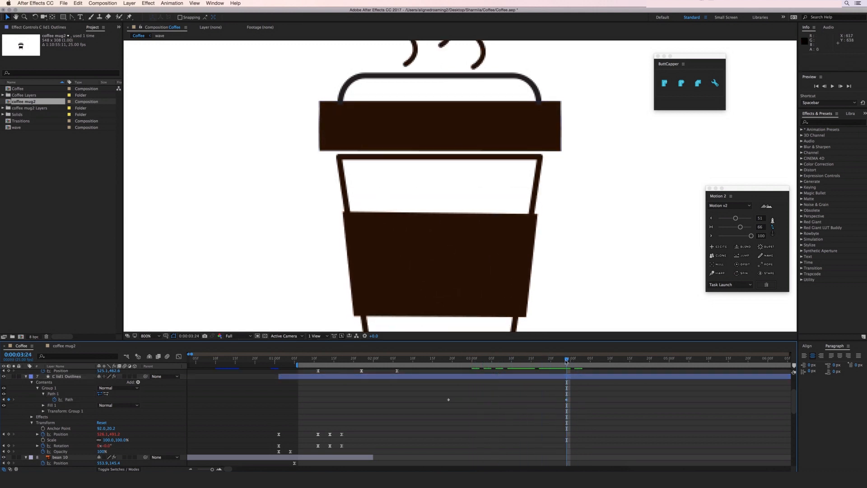
{"action": "left_click", "coordinate": [711, 236]}
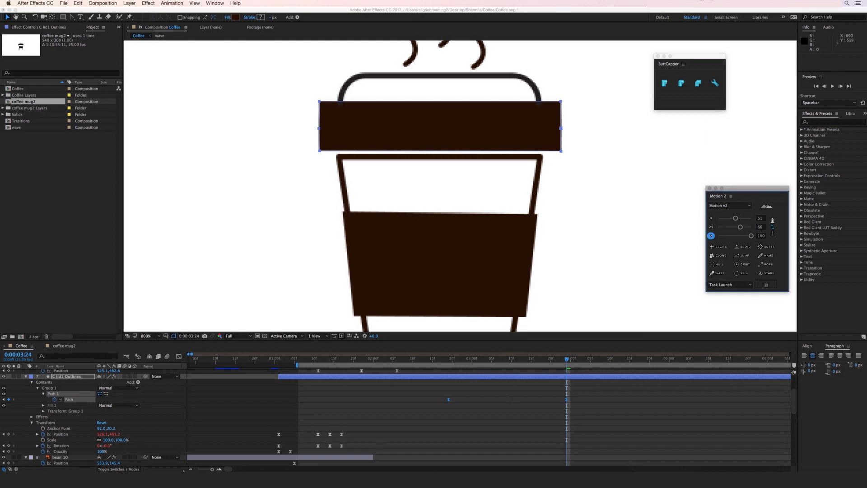
{"action": "scroll", "coordinate": [100, 443], "scroll_direction": "down", "scroll_amount": 10}
{"action": "left_click", "coordinate": [4, 458]}
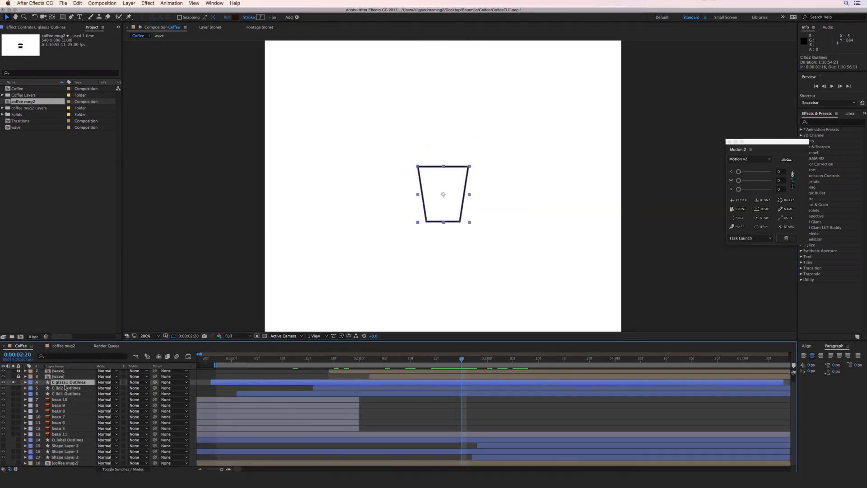
Step: Trim C glass1 Outlines to end at 0:00:02:20 and add a new shape layer above it
{"action": "key", "text": "alt+bracketright"}
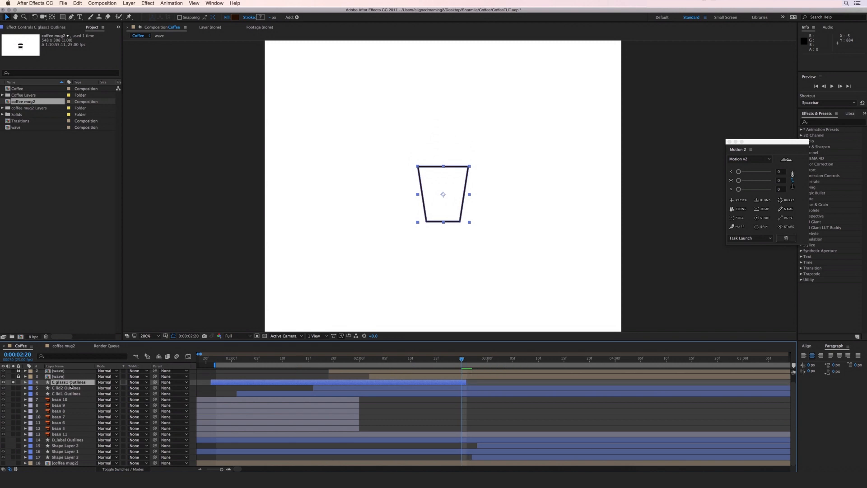
{"action": "left_click", "coordinate": [129, 3]}
{"action": "left_click", "coordinate": [240, 42]}
Step: Prepare the Pen tool with a 3 px stroke in the dark brown sampled from the cup outline
{"action": "key", "text": "g"}
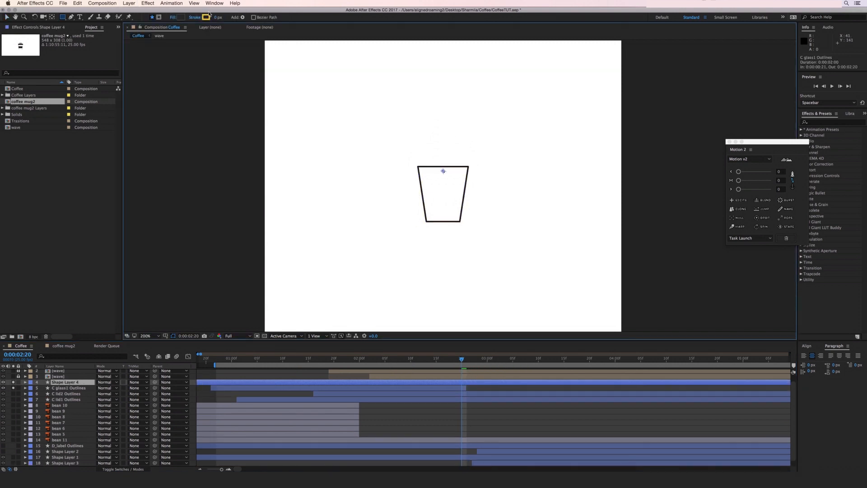
{"action": "left_click", "coordinate": [206, 18]}
{"action": "left_click", "coordinate": [419, 303]}
{"action": "left_click", "coordinate": [430, 221]}
{"action": "key", "text": "Return"}
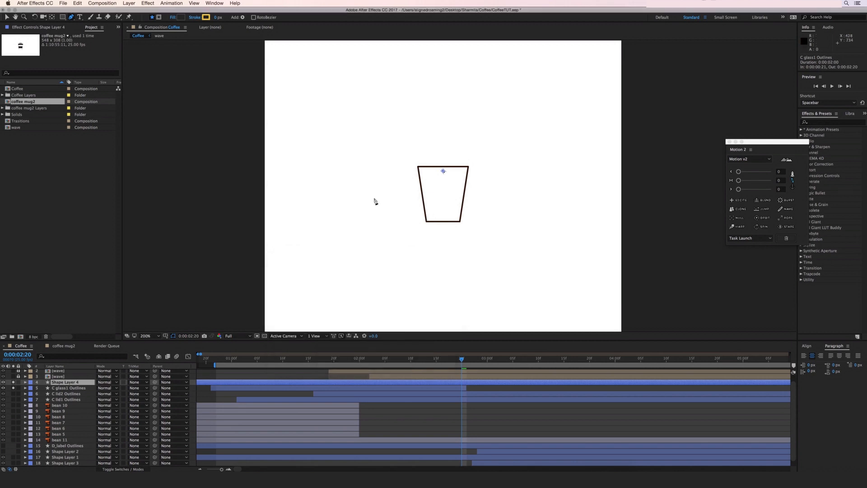
Step: Trace the cup outline on Shape Layer 4 as a closed path through its four corners
{"action": "scroll", "coordinate": [515, 258], "scroll_direction": "up", "scroll_amount": 3}
{"action": "scroll", "coordinate": [512, 194], "scroll_direction": "down", "scroll_amount": 2}
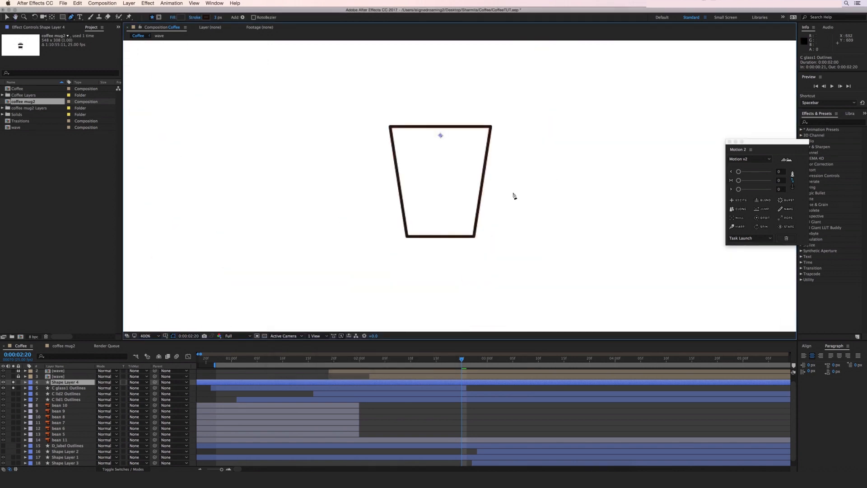
{"action": "left_click", "coordinate": [403, 241]}
{"action": "left_click", "coordinate": [471, 241]}
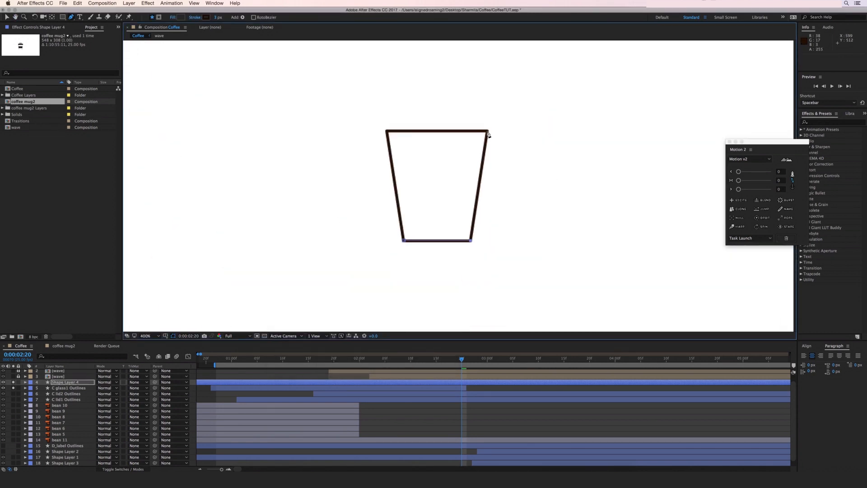
{"action": "left_click", "coordinate": [487, 131]}
{"action": "left_click", "coordinate": [386, 131]}
{"action": "left_click", "coordinate": [404, 240]}
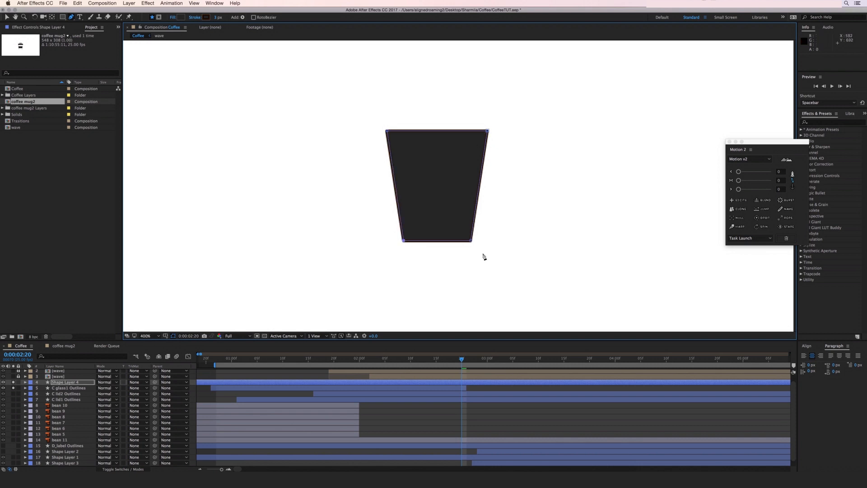
Step: Set the fill of Shape Layer 4's cup path to None
{"action": "key", "text": "v"}
{"action": "left_click", "coordinate": [227, 17]}
{"action": "left_click", "coordinate": [400, 232]}
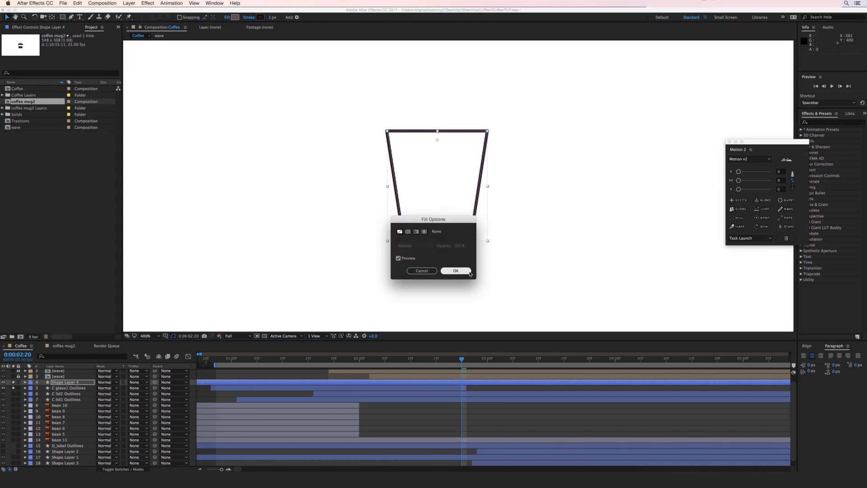
{"action": "left_click", "coordinate": [455, 270]}
Step: Trim Shape Layer 4 to start at 0:00:02:21 and compare it with C glass1 Outlines across the neighbouring frames
{"action": "key", "text": "period"}
{"action": "key", "text": "period"}
{"action": "key", "text": "comma"}
{"action": "key", "text": "comma"}
{"action": "left_click_drag", "start_coordinate": [528, 239], "coordinate": [534, 191]}
{"action": "left_click", "coordinate": [72, 382]}
{"action": "key", "text": "alt+bracketleft"}
{"action": "key", "text": "Page_Down"}
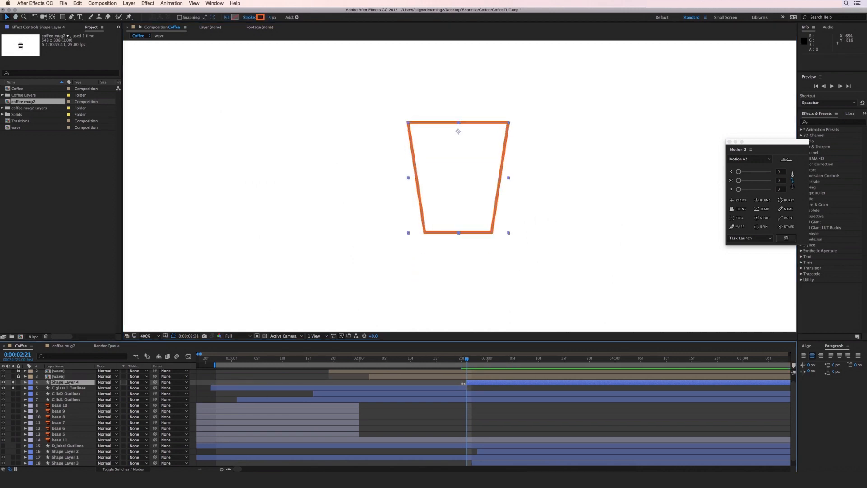
{"action": "key", "text": "Page_Up"}
{"action": "key", "text": "Page_Down"}
{"action": "key", "text": "Page_Up"}
Step: Recolour Shape Layer 4's stroke with the dark brown sampled from the C glass1 cup outline
{"action": "left_click", "coordinate": [260, 17]}
{"action": "left_click", "coordinate": [419, 303]}
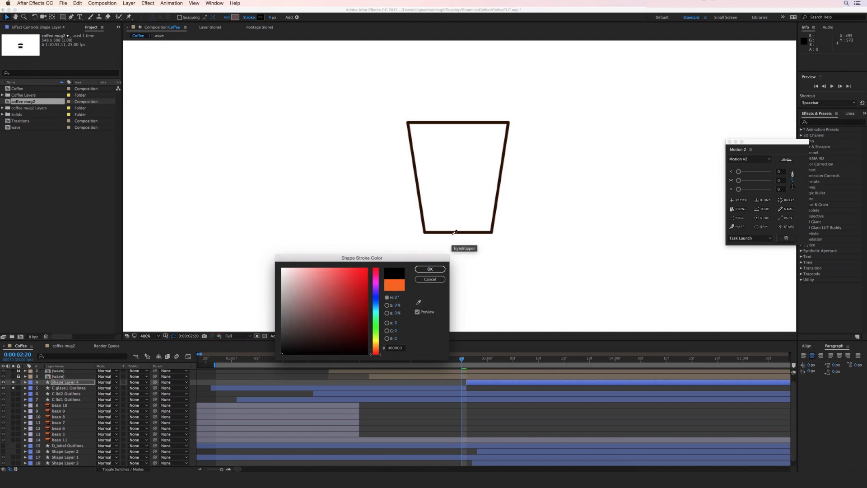
{"action": "left_click", "coordinate": [455, 232]}
{"action": "left_click", "coordinate": [432, 271]}
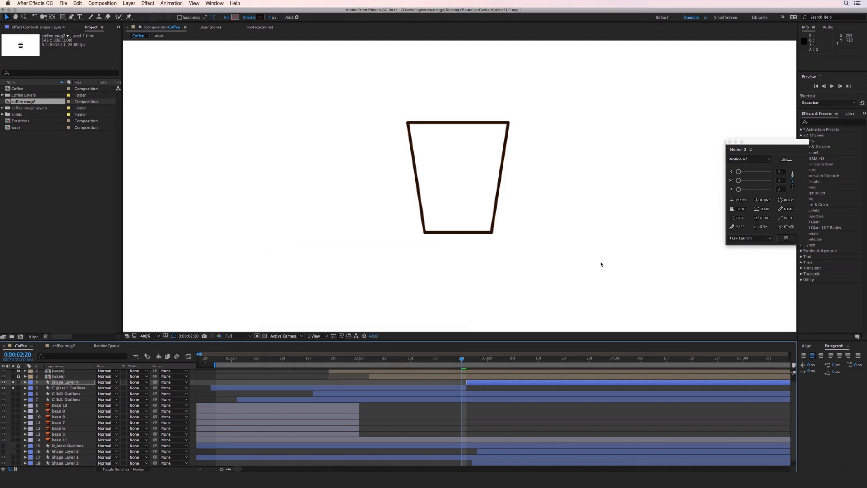
Step: Set a path keyframe for Shape Layer 4 at 0:00:02:21
{"action": "key", "text": "Page_Down"}
{"action": "left_click", "coordinate": [25, 382]}
{"action": "left_click", "coordinate": [31, 388]}
{"action": "left_click", "coordinate": [37, 393]}
{"action": "left_click", "coordinate": [43, 402]}
{"action": "left_click", "coordinate": [42, 399]}
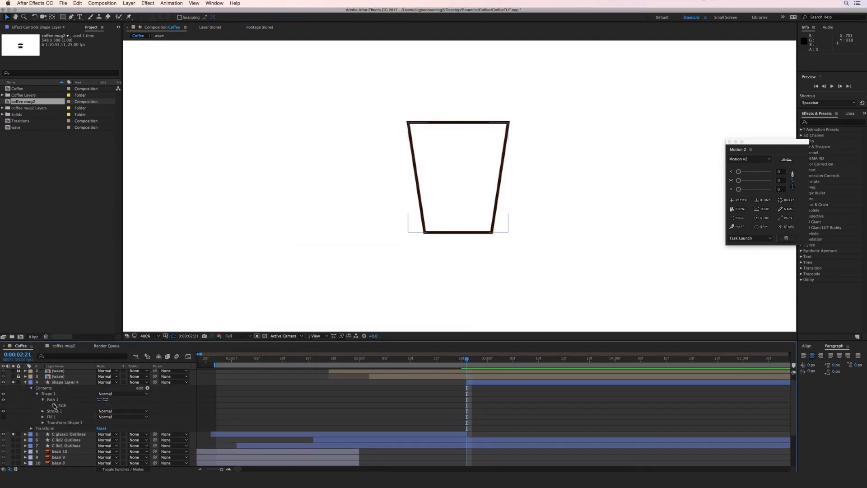
{"action": "left_click", "coordinate": [68, 405]}
Step: Solo the coffee mug2 layer as a reference and return to Shape Layer 4's path keyframe at 0:00:02:21
{"action": "key", "text": "shift+Page_Down"}
{"action": "scroll", "coordinate": [371, 428], "scroll_direction": "down", "scroll_amount": 3}
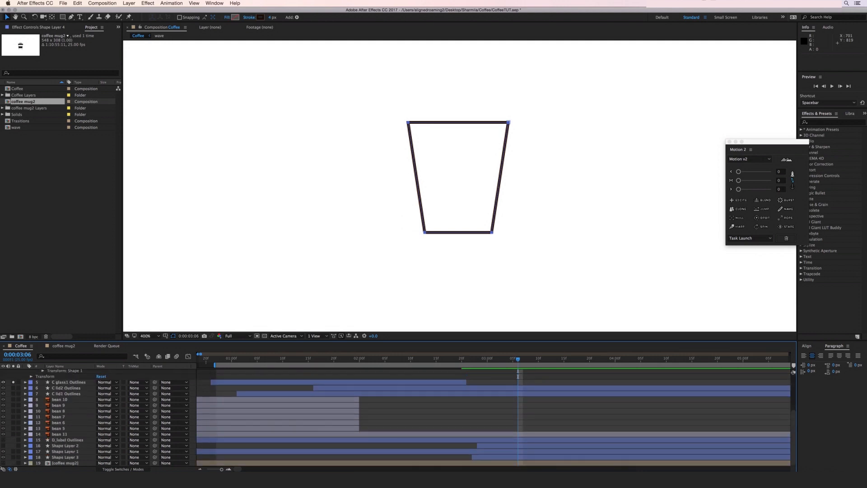
{"action": "left_click", "coordinate": [14, 463]}
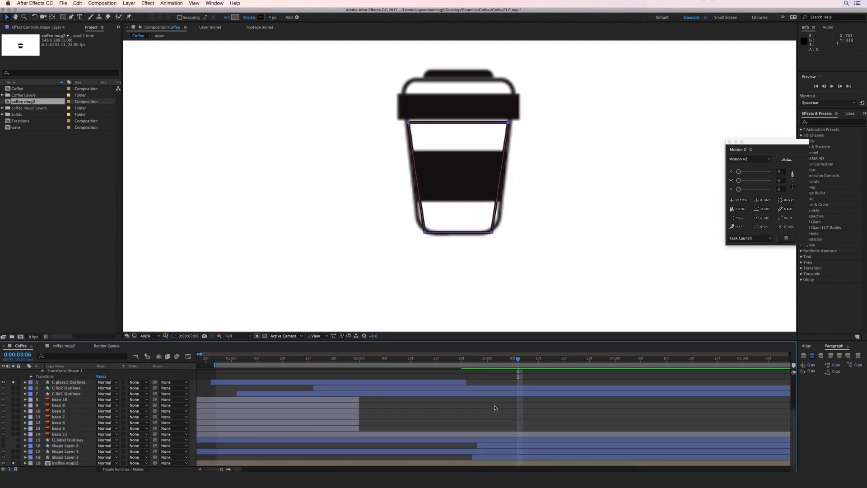
{"action": "scroll", "coordinate": [494, 406], "scroll_direction": "up", "scroll_amount": 3}
{"action": "left_click", "coordinate": [492, 377]}
{"action": "left_click", "coordinate": [4, 400]}
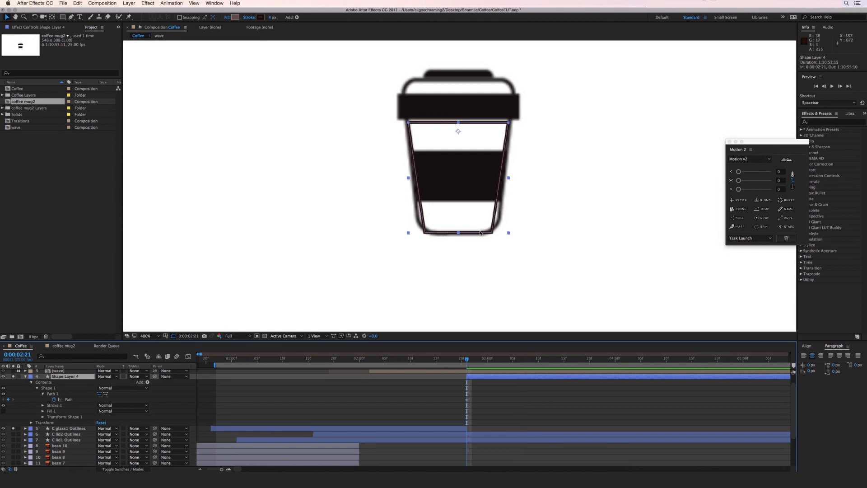
{"action": "key", "text": "shift+Page_Down"}
{"action": "key", "text": "shift+Page_Up"}
Step: Add vertices on both sides of each bottom corner of Shape Layer 4's cup path
{"action": "left_click", "coordinate": [71, 17]}
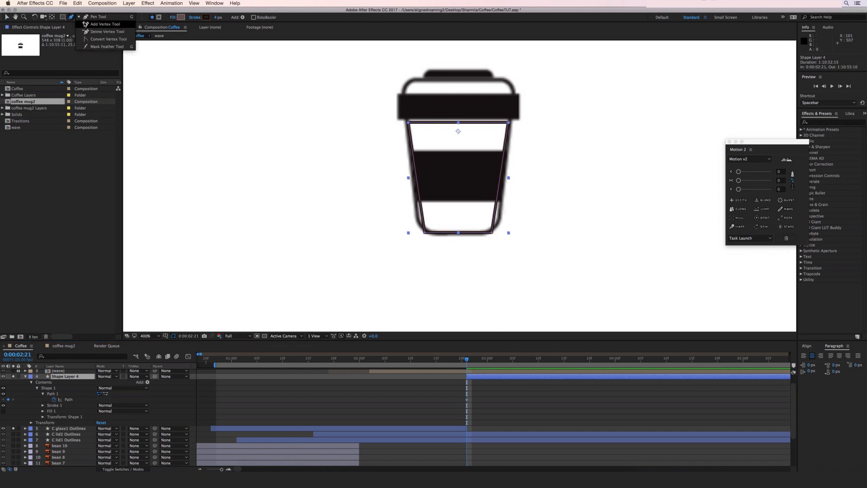
{"action": "left_click", "coordinate": [422, 220]}
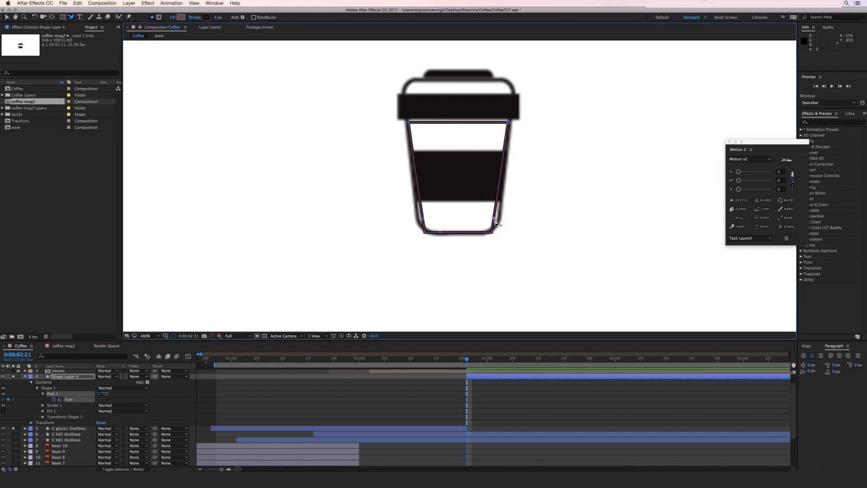
{"action": "key", "text": "v"}
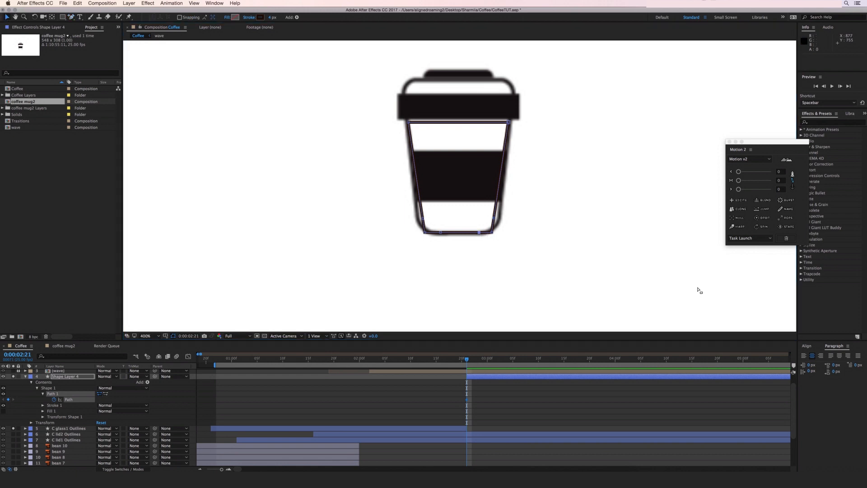
Step: Move the cup path's vertices to follow coffee mug2's bottom contour and raise its top edge behind the lid band
{"action": "mouse_move", "coordinate": [494, 219]}
{"action": "left_mouse_down"}
{"action": "mouse_move", "coordinate": [500, 211]}
{"action": "mouse_move", "coordinate": [486, 233]}
{"action": "left_mouse_up"}
{"action": "left_click_drag", "start_coordinate": [423, 218], "coordinate": [417, 214]}
{"action": "mouse_move", "coordinate": [424, 232]}
{"action": "left_mouse_down"}
{"action": "mouse_move", "coordinate": [417, 210]}
{"action": "mouse_move", "coordinate": [430, 233]}
{"action": "left_mouse_up"}
{"action": "mouse_move", "coordinate": [516, 113]}
{"action": "left_mouse_down"}
{"action": "mouse_move", "coordinate": [404, 128]}
{"action": "mouse_move", "coordinate": [408, 109]}
{"action": "mouse_move", "coordinate": [511, 108]}
{"action": "left_mouse_up"}
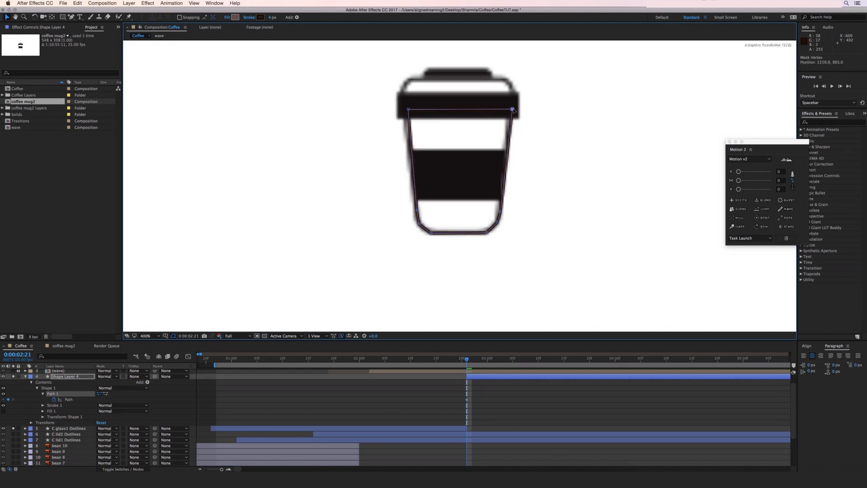
{"action": "left_click_drag", "start_coordinate": [408, 109], "coordinate": [406, 109]}
Step: Round the cup path's two bottom-corner vertices and scrub through the timeline to preview the cup morph
{"action": "left_click", "coordinate": [71, 18]}
{"action": "left_click", "coordinate": [498, 222]}
{"action": "left_click", "coordinate": [419, 223]}
{"action": "left_click", "coordinate": [7, 18]}
{"action": "left_click", "coordinate": [511, 109]}
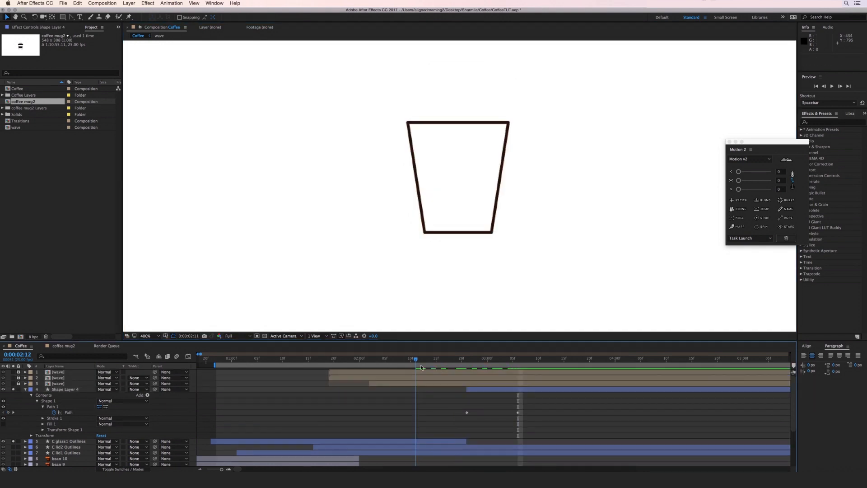
{"action": "left_click_drag", "start_coordinate": [416, 370], "coordinate": [543, 372]}
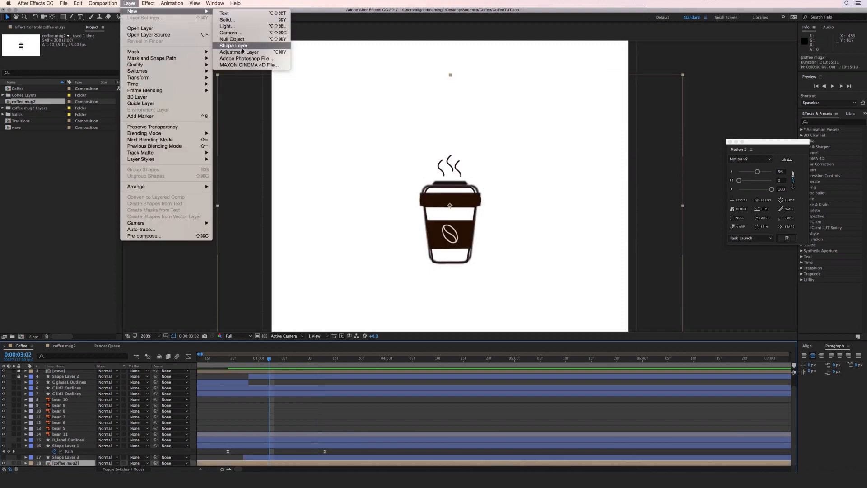
Step: Add a shape layer above coffee mug2 and trace its rounded lid-top piece as a closed path with the Pen tool
{"action": "left_click", "coordinate": [244, 49]}
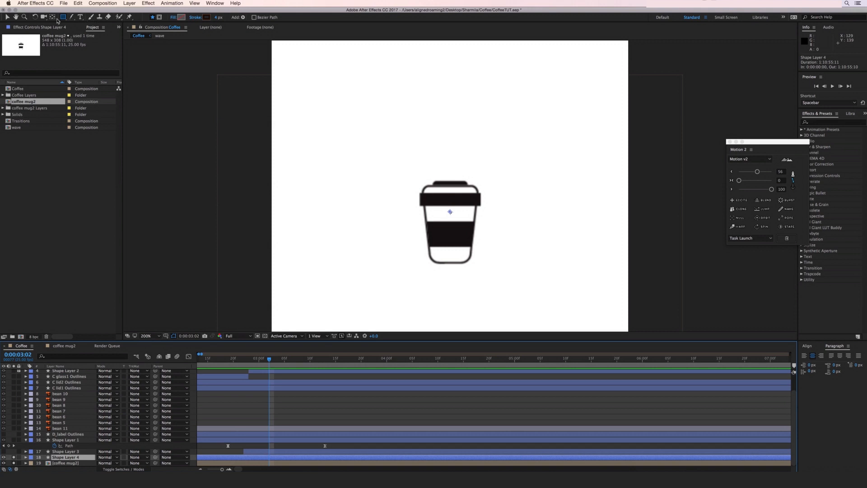
{"action": "left_click", "coordinate": [432, 187]}
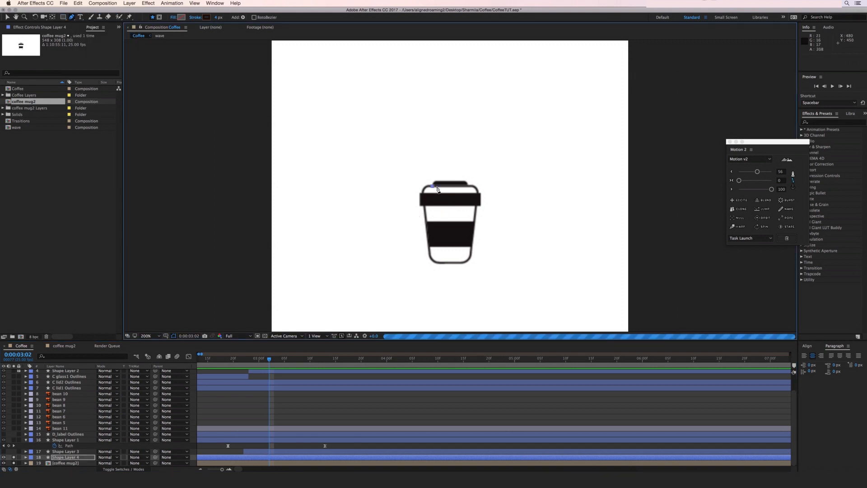
{"action": "scroll", "coordinate": [457, 188], "scroll_direction": "up", "scroll_amount": 2}
{"action": "left_click", "coordinate": [487, 187]}
{"action": "left_click_drag", "start_coordinate": [476, 167], "coordinate": [461, 166]}
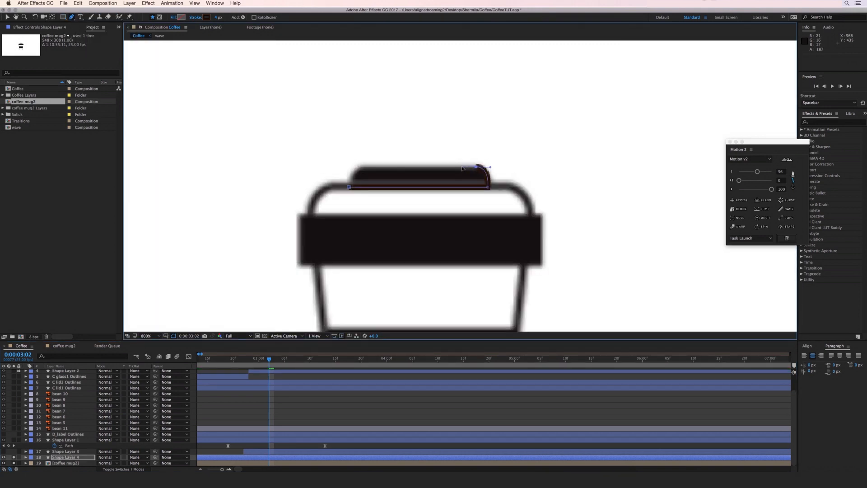
{"action": "left_click", "coordinate": [364, 166]}
{"action": "mouse_move", "coordinate": [349, 187]}
{"action": "left_mouse_down"}
{"action": "mouse_move", "coordinate": [349, 201]}
{"action": "mouse_move", "coordinate": [348, 193]}
{"action": "left_mouse_up"}
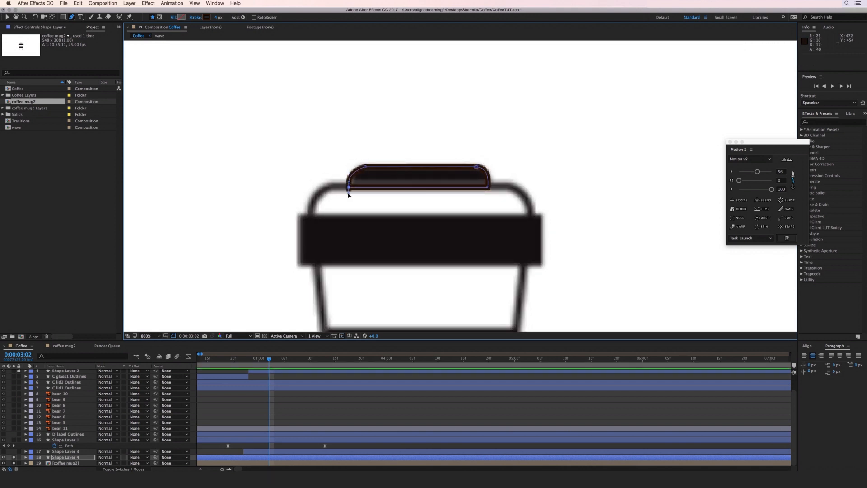
{"action": "key", "text": "v"}
{"action": "left_click_drag", "start_coordinate": [364, 166], "coordinate": [361, 167]}
{"action": "key", "text": "super+z"}
Step: Give the traced lid top a dark fill and set its stroke width to 0 px
{"action": "left_click", "coordinate": [235, 17]}
{"action": "left_click", "coordinate": [419, 302]}
{"action": "left_click", "coordinate": [439, 240]}
{"action": "left_click", "coordinate": [430, 269]}
{"action": "left_click", "coordinate": [272, 17]}
{"action": "type", "text": "0"}
{"action": "key", "text": "Return"}
Step: Start Shape Layer 4 at 0:00:03:13 and add path keyframes there and at 0:00:03:23
{"action": "left_click_drag", "start_coordinate": [269, 361], "coordinate": [272, 362]}
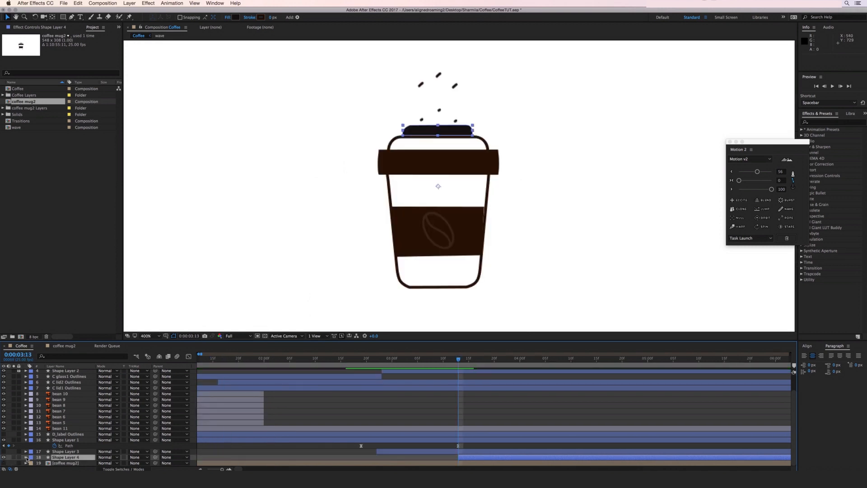
{"action": "left_click", "coordinate": [26, 457]}
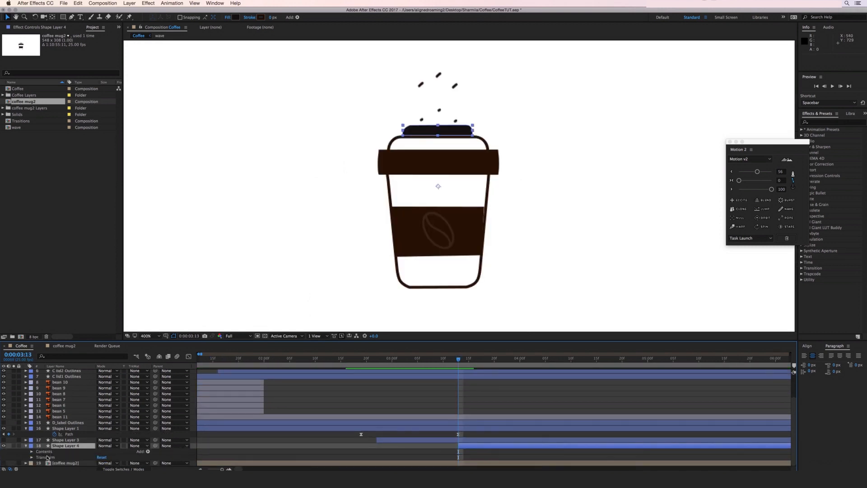
{"action": "left_click", "coordinate": [31, 451]}
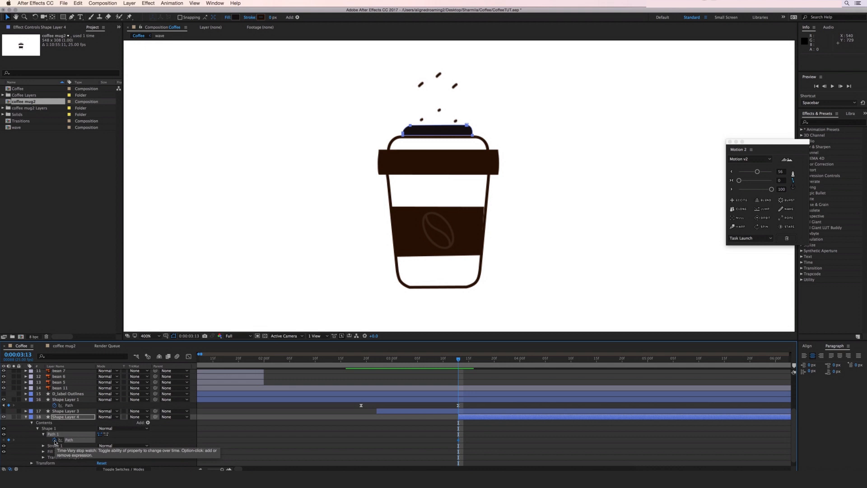
{"action": "key", "text": "shift+Page_Up"}
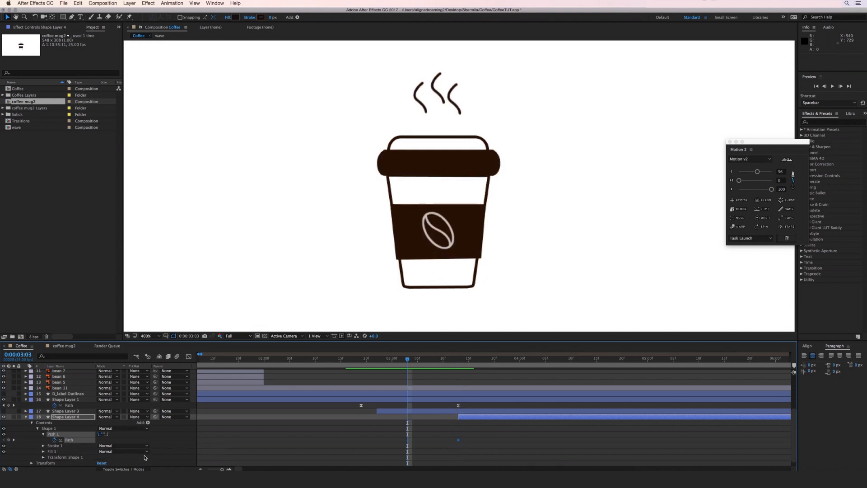
{"action": "key", "text": "shift+Page_Down"}
{"action": "key", "text": "shift+Page_Down"}
{"action": "key", "text": "shift+Page_Up"}
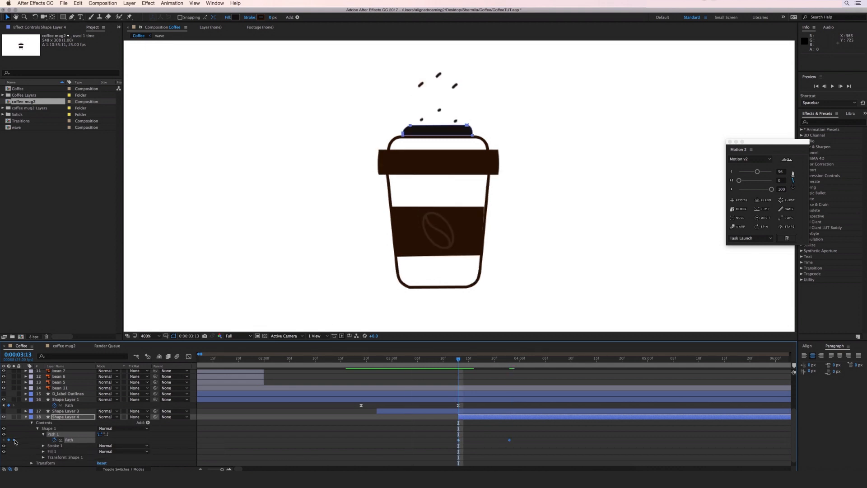
Step: Keyframe Shape Layer 4's position at 0:00:03:23 and lower it to 525.0, 544.5 at 0:00:03:13
{"action": "left_click", "coordinate": [31, 462]}
{"action": "scroll", "coordinate": [41, 451], "scroll_direction": "down", "scroll_amount": 3}
{"action": "left_click", "coordinate": [43, 439]}
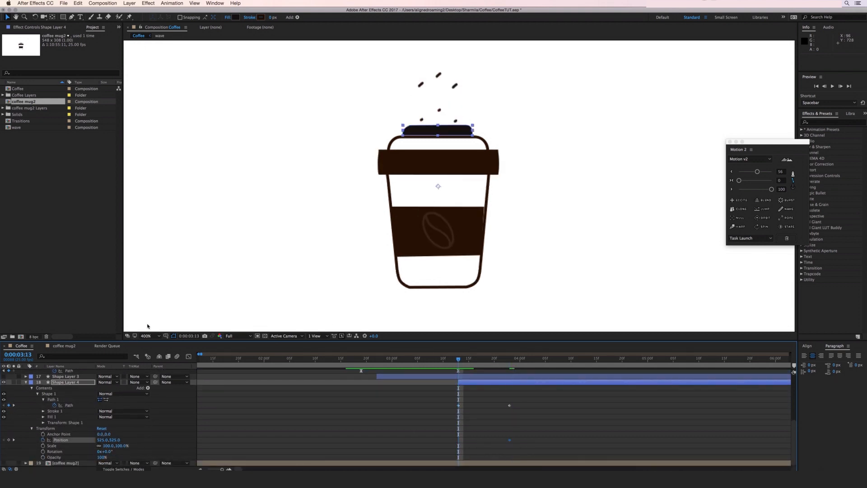
{"action": "left_click_drag", "start_coordinate": [440, 132], "coordinate": [440, 145]}
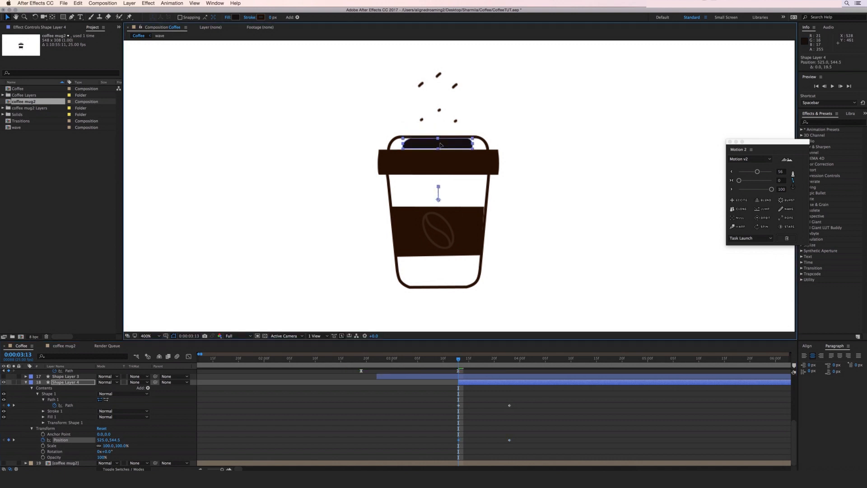
Step: Flatten the lid-top path at 0:00:03:13 into a thin line just above the lid band by lowering its upper vertices
{"action": "left_click", "coordinate": [53, 399]}
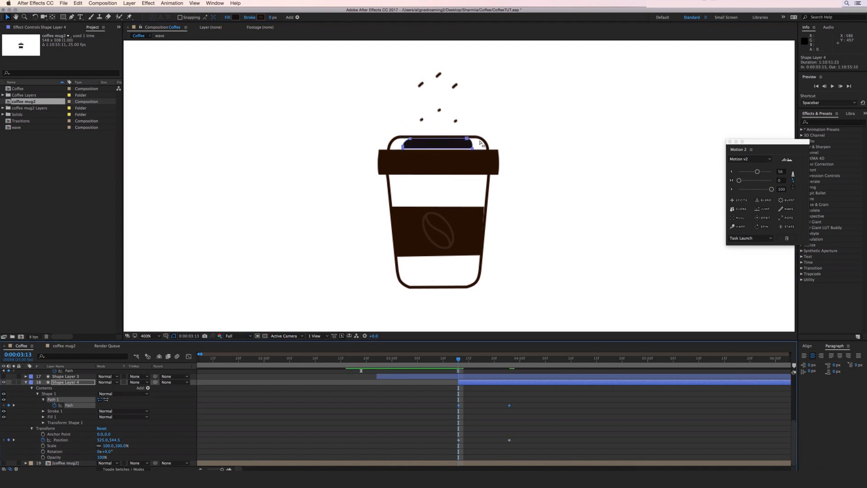
{"action": "left_click_drag", "start_coordinate": [467, 142], "coordinate": [468, 147]}
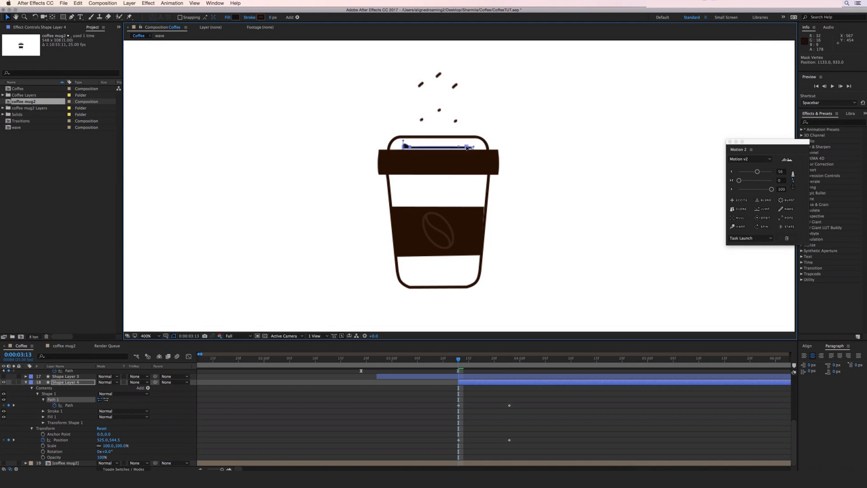
{"action": "scroll", "coordinate": [467, 149], "scroll_direction": "up", "scroll_amount": 2}
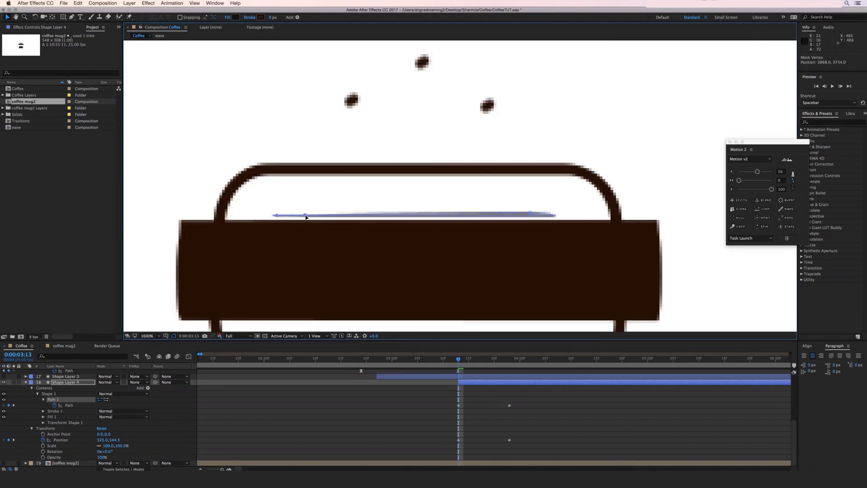
{"action": "left_click_drag", "start_coordinate": [500, 216], "coordinate": [499, 216]}
{"action": "left_click_drag", "start_coordinate": [305, 215], "coordinate": [287, 216]}
Step: Scrub through the lid-top growth and shift Shape Layer 4 with its keyframes to start alongside Shape Layer 3 at 0:00:02:22
{"action": "left_click_drag", "start_coordinate": [458, 360], "coordinate": [528, 363]}
{"action": "key", "text": "comma"}
{"action": "key", "text": "comma"}
{"action": "key", "text": "j"}
{"action": "left_click", "coordinate": [483, 377]}
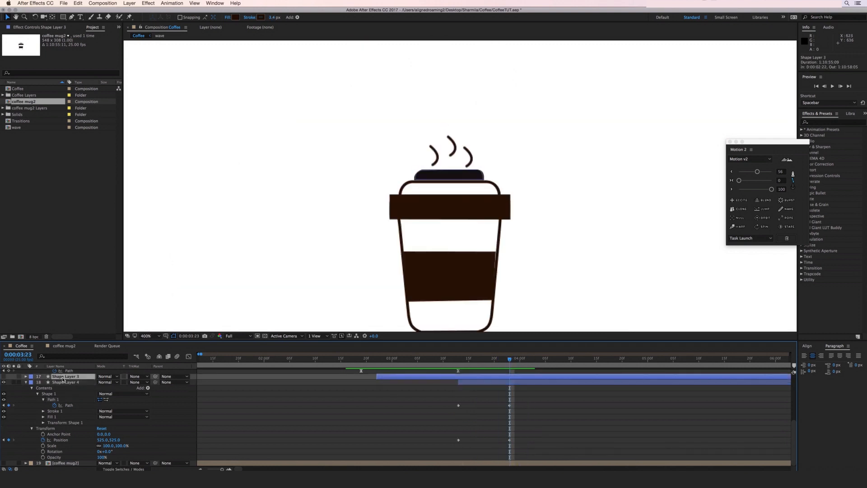
{"action": "left_click_drag", "start_coordinate": [459, 382], "coordinate": [378, 383]}
Step: Add an intermediate position keyframe at 0:00:03:04 that raises the lid top slightly above its resting place
{"action": "left_click_drag", "start_coordinate": [428, 359], "coordinate": [412, 360]}
{"action": "left_click_drag", "start_coordinate": [117, 440], "coordinate": [117, 440]}
{"action": "left_click_drag", "start_coordinate": [429, 360], "coordinate": [402, 361]}
Step: Ease all of Shape Layer 4's path and position keyframes with Motion 2 and play back the cup transition
{"action": "left_click_drag", "start_coordinate": [363, 399], "coordinate": [443, 458]}
{"action": "left_click", "coordinate": [731, 172]}
{"action": "left_click", "coordinate": [732, 189]}
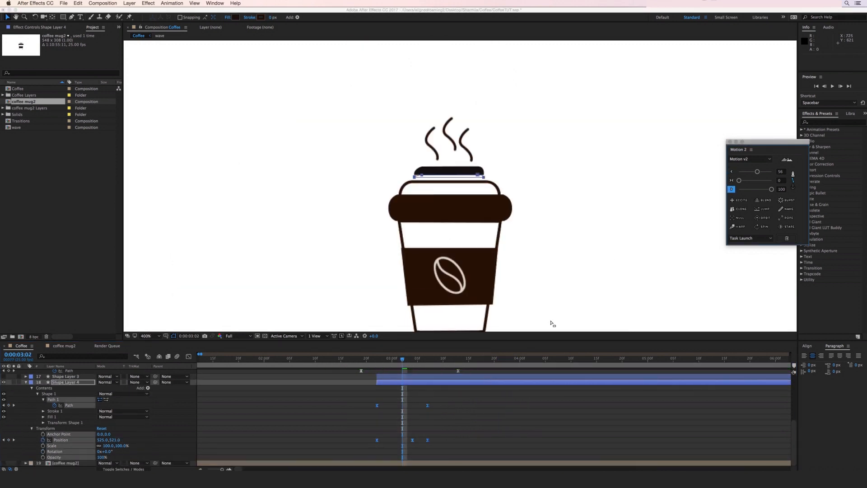
{"action": "left_click", "coordinate": [456, 394]}
{"action": "key", "text": "space"}
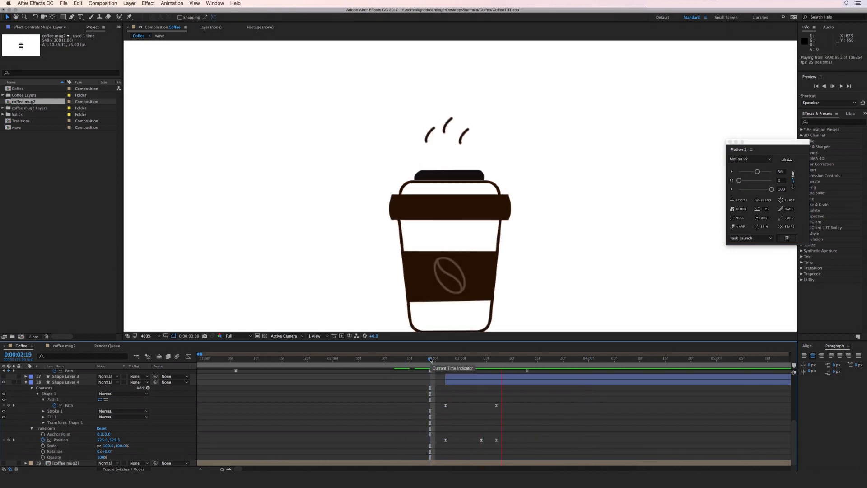
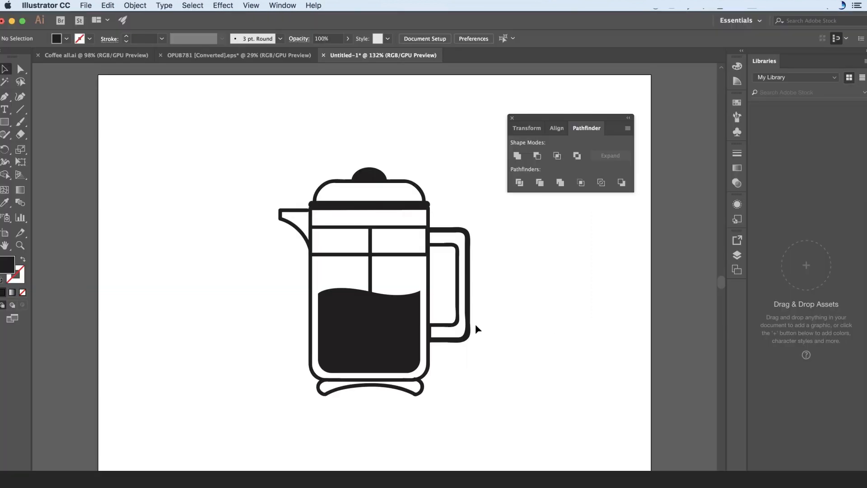
Step: Switch to Illustrator and ungroup the coffee press artwork
{"action": "left_click", "coordinate": [377, 207]}
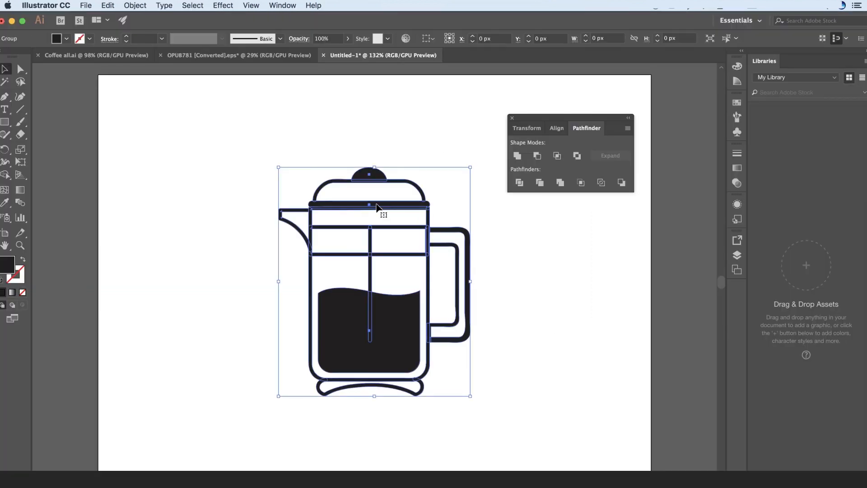
{"action": "right_click", "coordinate": [377, 205]}
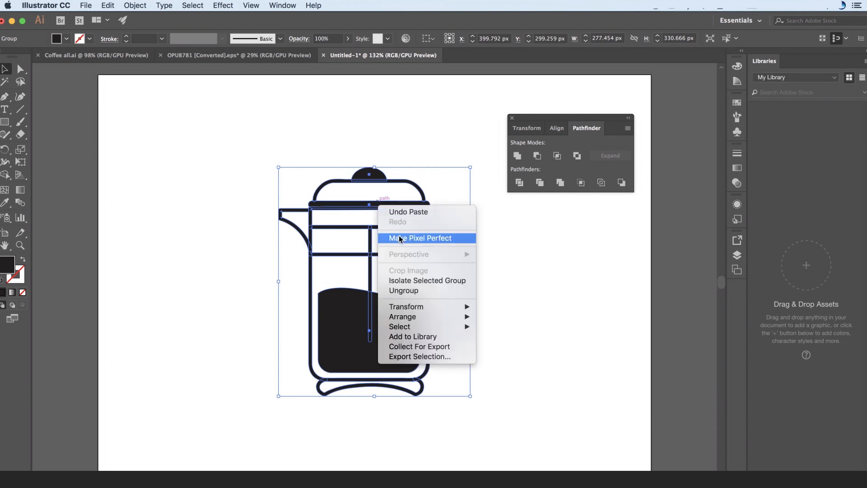
{"action": "left_click", "coordinate": [405, 292]}
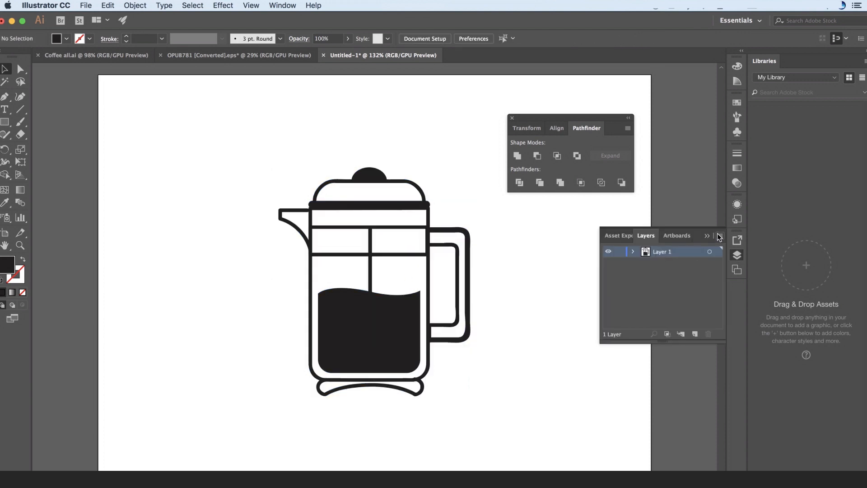
Step: Release the artwork to layers as a sequence, move the new layers out of Layer 1 and delete the empty Layer 1
{"action": "left_click", "coordinate": [719, 236]}
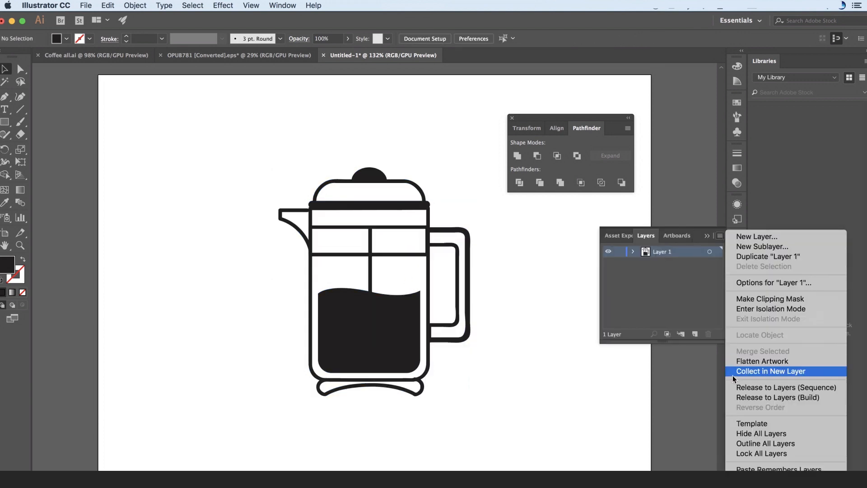
{"action": "left_click", "coordinate": [745, 388]}
{"action": "left_click_drag", "start_coordinate": [686, 464], "coordinate": [686, 469]}
{"action": "left_click_drag", "start_coordinate": [676, 418], "coordinate": [649, 396]}
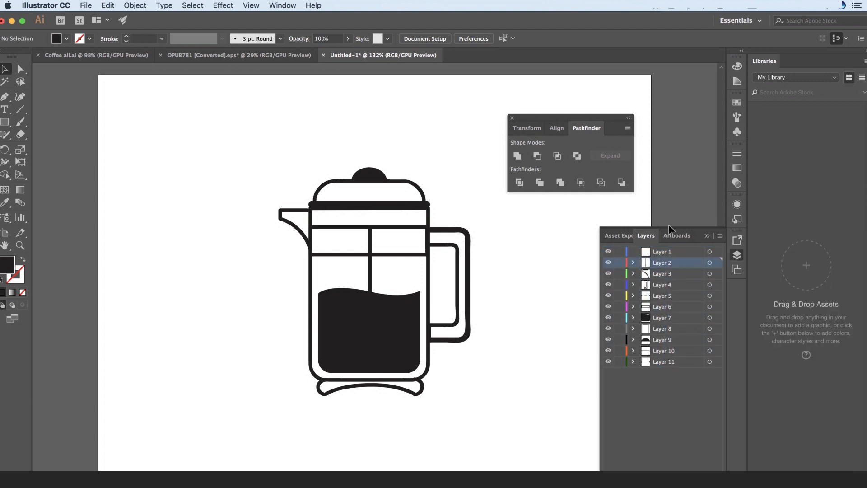
{"action": "left_click", "coordinate": [665, 254]}
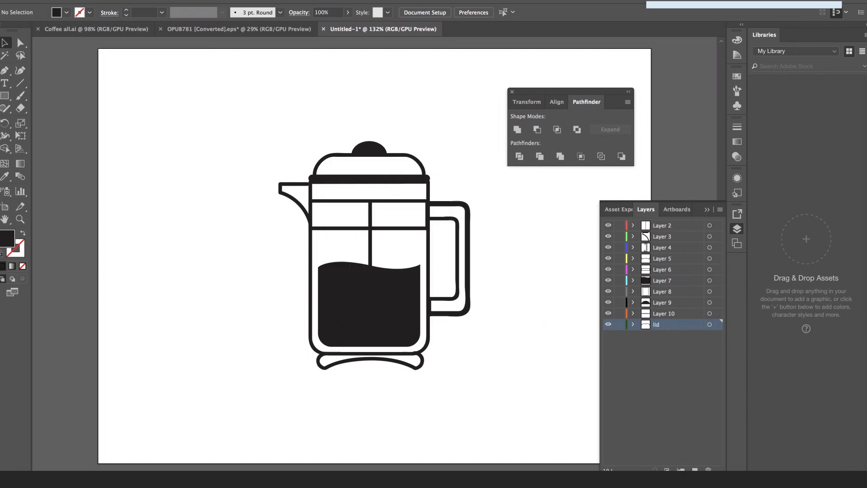
Step: Rename the layers for the press's upper parts, body and contents as lid, top line, top nob, container, coffee and lines
{"action": "left_click", "coordinate": [667, 330]}
{"action": "double_click", "coordinate": [667, 303]}
{"action": "type", "text": "top nob"}
{"action": "double_click", "coordinate": [661, 292]}
{"action": "type", "text": "container"}
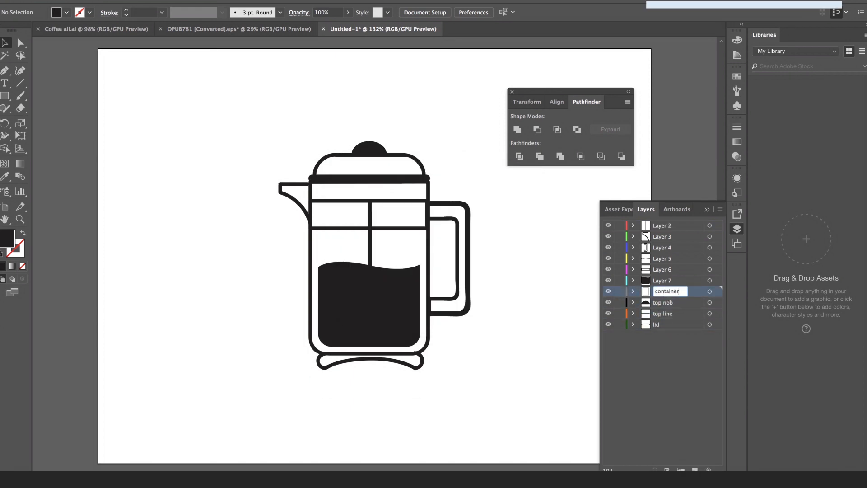
{"action": "double_click", "coordinate": [661, 281]}
{"action": "type", "text": "coffee"}
{"action": "double_click", "coordinate": [662, 270]}
{"action": "type", "text": "lines"}
Step: Rename the remaining layers as bottom, handle, mouth and coffee line
{"action": "double_click", "coordinate": [661, 259]}
{"action": "type", "text": "bottom"}
{"action": "double_click", "coordinate": [661, 248]}
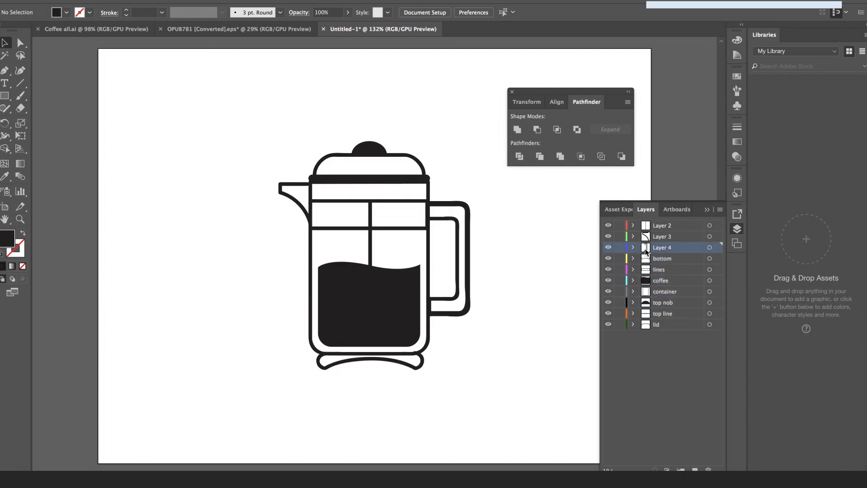
{"action": "type", "text": "handle"}
{"action": "double_click", "coordinate": [662, 236]}
{"action": "type", "text": "mouth"}
{"action": "key", "text": "Return"}
{"action": "double_click", "coordinate": [672, 229]}
{"action": "type", "text": "coffee line"}
{"action": "key", "text": "Return"}
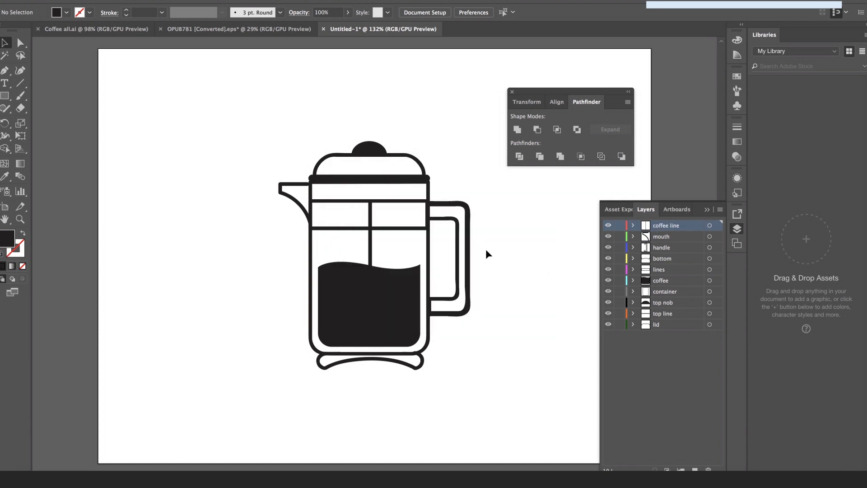
Step: Save the layered coffee press artwork as jar.ai in the KMKOSTAGE location
{"action": "key", "text": "super+s"}
{"action": "key", "text": "Return"}
{"action": "left_click", "coordinate": [558, 412]}
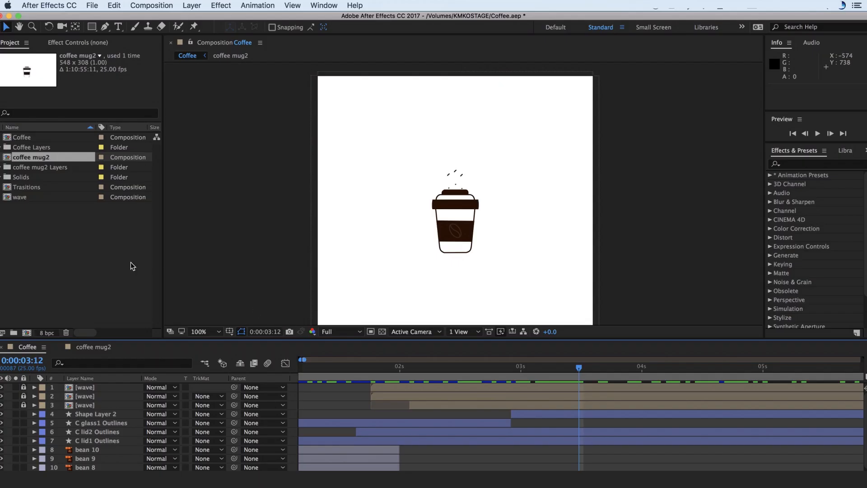
Step: Switch to After Effects and import jar.ai as a layered composition
{"action": "left_click", "coordinate": [108, 260]}
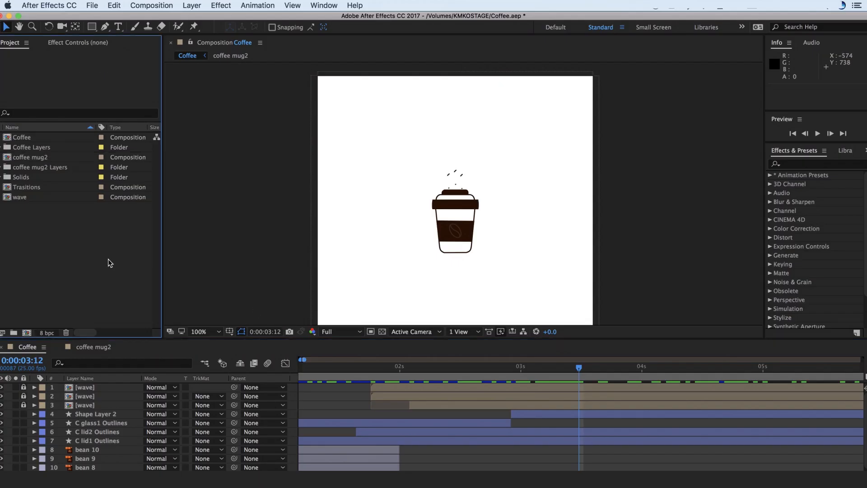
{"action": "double_click", "coordinate": [62, 253]}
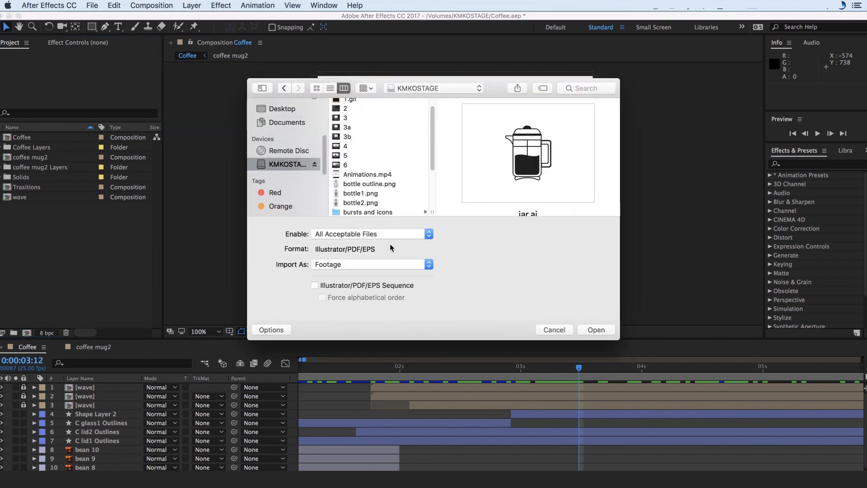
{"action": "left_click", "coordinate": [383, 265]}
{"action": "left_click", "coordinate": [381, 283]}
{"action": "left_click", "coordinate": [596, 330]}
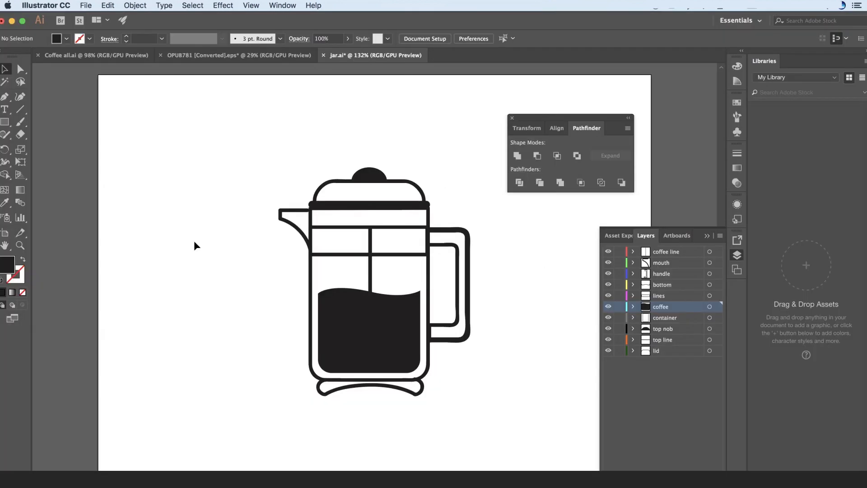
Step: Switch to Illustrator and export the coffee press as jar.png in the KMKOSTAGE location
{"action": "left_click", "coordinate": [86, 5]}
{"action": "mouse_move", "coordinate": [136, 176]}
{"action": "left_click", "coordinate": [231, 186]}
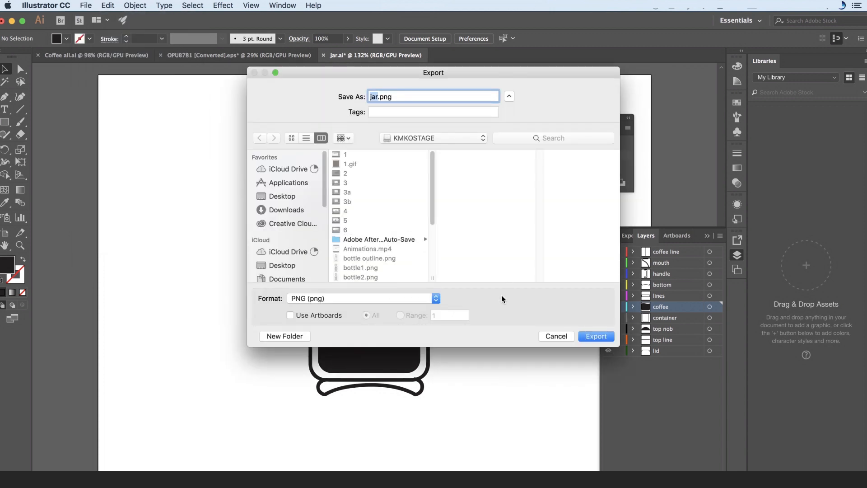
{"action": "left_click", "coordinate": [595, 336]}
{"action": "left_click", "coordinate": [499, 446]}
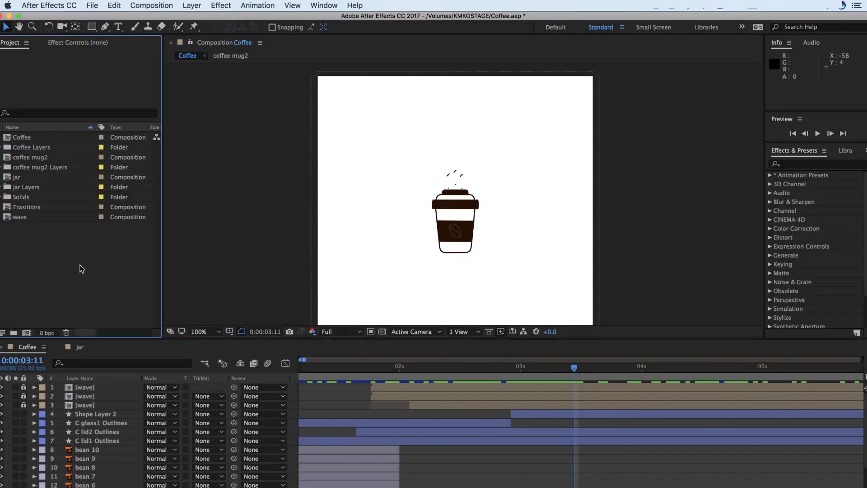
Step: Import jar.png into the After Effects project and place it as the uppermost layer of the Coffee composition
{"action": "double_click", "coordinate": [94, 275]}
{"action": "scroll", "coordinate": [397, 228], "scroll_direction": "down", "scroll_amount": 3}
{"action": "double_click", "coordinate": [366, 275]}
{"action": "left_click_drag", "start_coordinate": [42, 200], "coordinate": [395, 394]}
{"action": "key", "text": "period"}
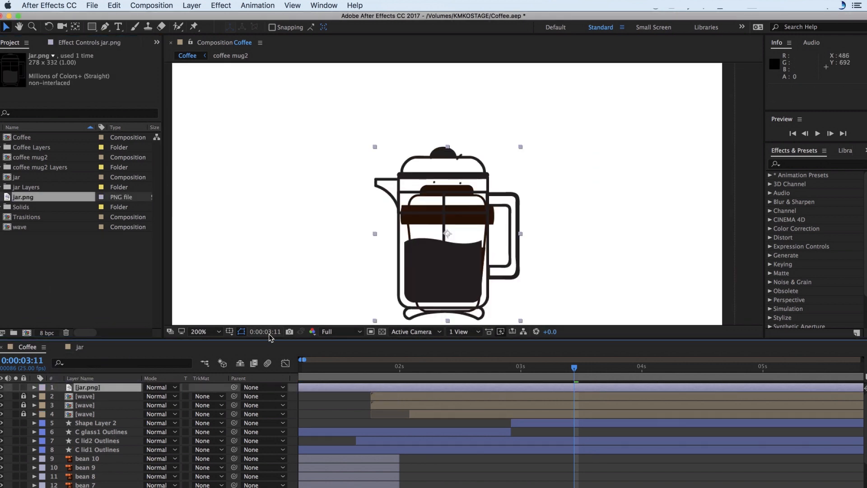
Step: Apply the Fill effect to the jar.png layer
{"action": "key", "text": "t"}
{"action": "key", "text": "Page_Up"}
{"action": "key", "text": "Page_Up"}
{"action": "key", "text": "Page_Up"}
{"action": "key", "text": "Page_Up"}
{"action": "left_click", "coordinate": [806, 162]}
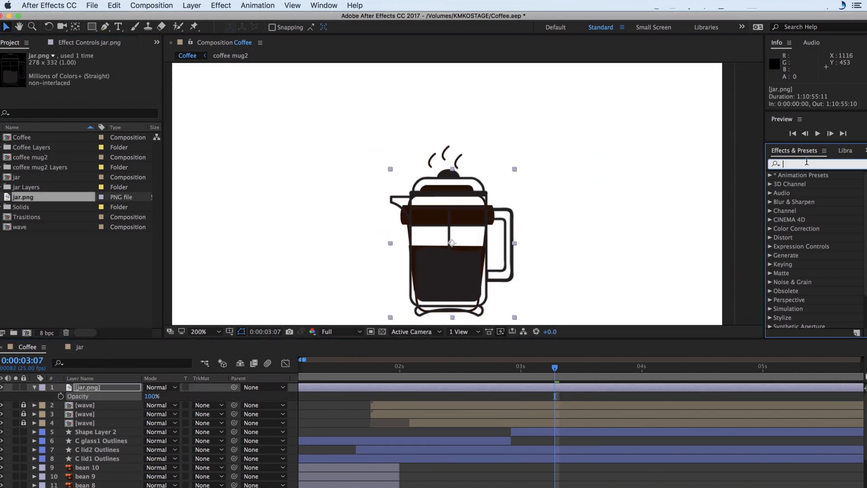
{"action": "type", "text": "fill"}
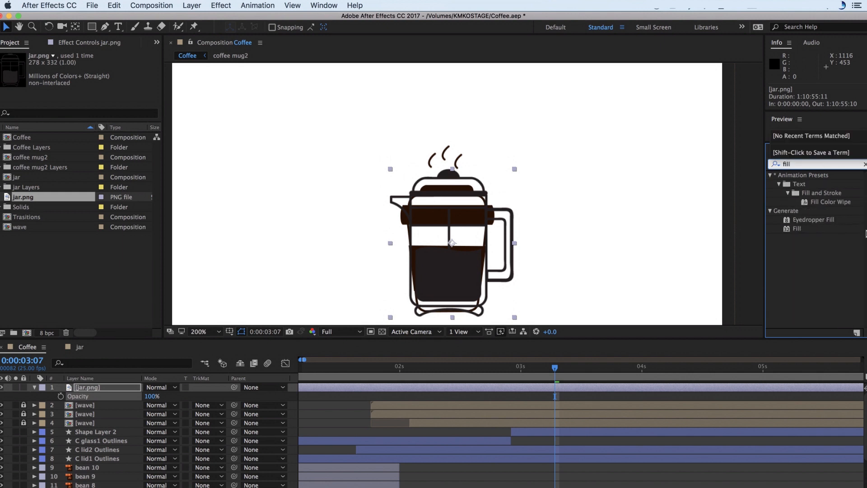
{"action": "double_click", "coordinate": [830, 232]}
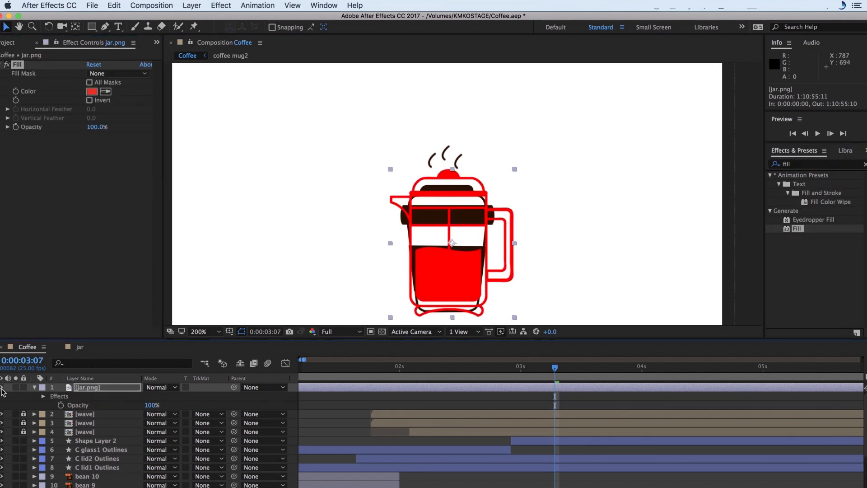
Step: Hide jar.png and move it directly below Shape Layer 2, the cup's glass outline, in the layer stack
{"action": "left_click", "coordinate": [2, 388]}
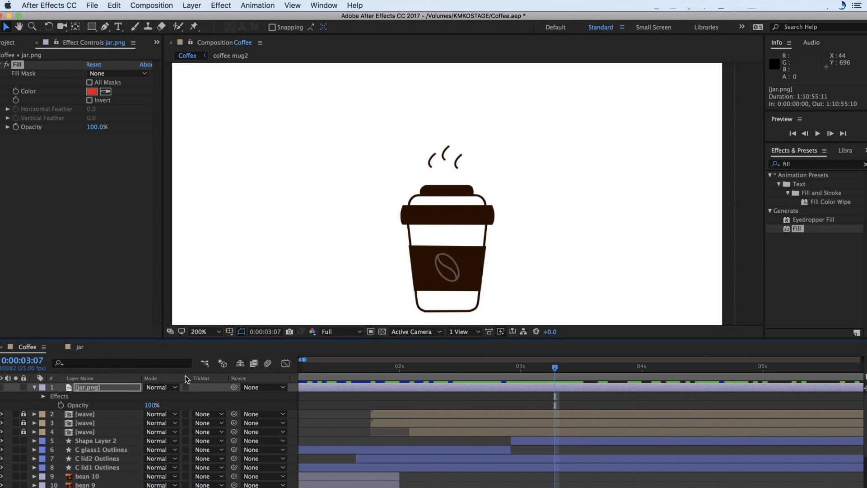
{"action": "left_click", "coordinate": [486, 235]}
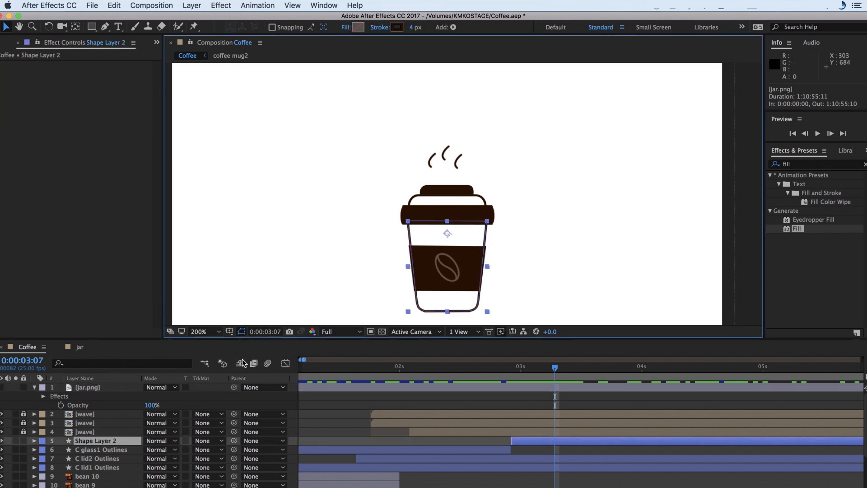
{"action": "left_click", "coordinate": [2, 387]}
{"action": "left_click_drag", "start_coordinate": [103, 387], "coordinate": [99, 443]}
{"action": "left_click_drag", "start_coordinate": [100, 443], "coordinate": [99, 443]}
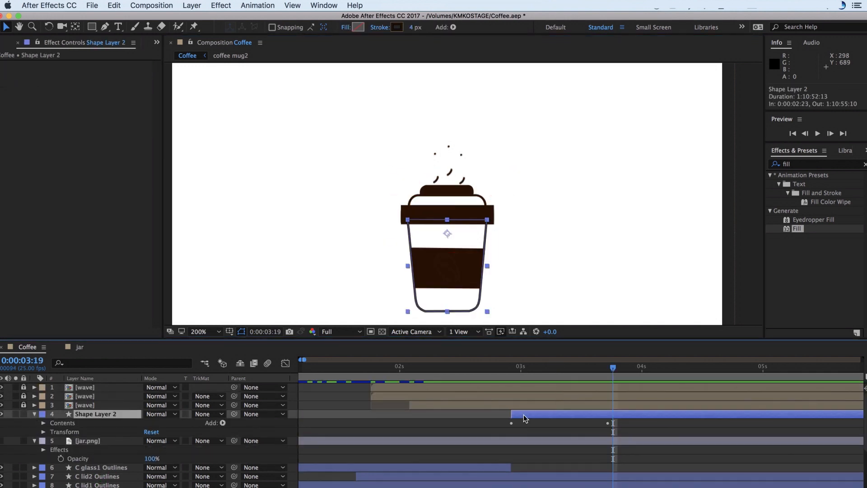
Step: Show Shape Layer 2's keyframes and split the layer at its last path keyframe, at 0:00:03:18
{"action": "key", "text": "u"}
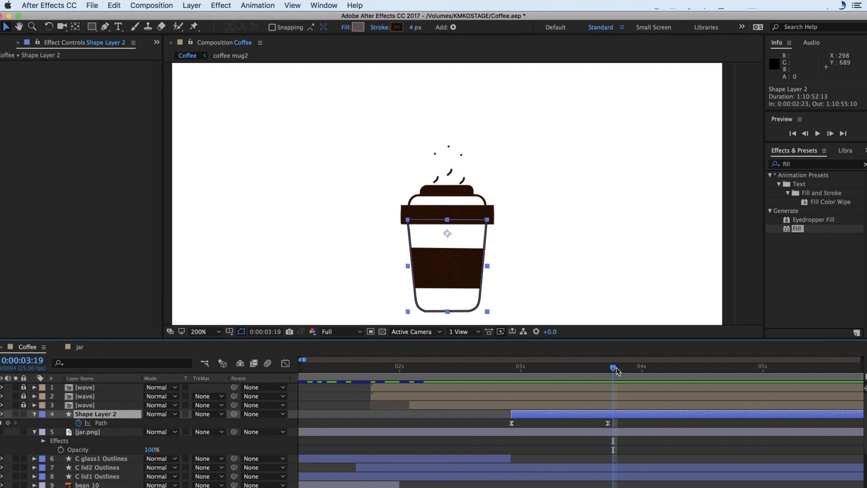
{"action": "left_click_drag", "start_coordinate": [615, 368], "coordinate": [609, 376]}
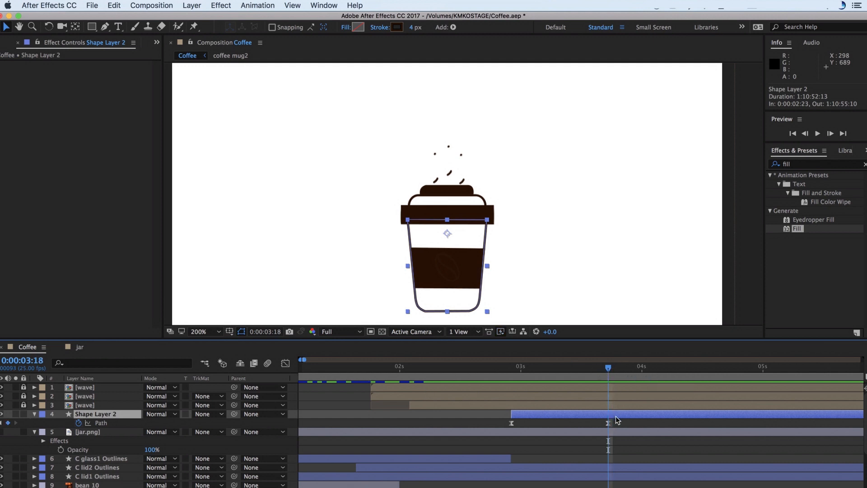
{"action": "key", "text": "super+shift+d"}
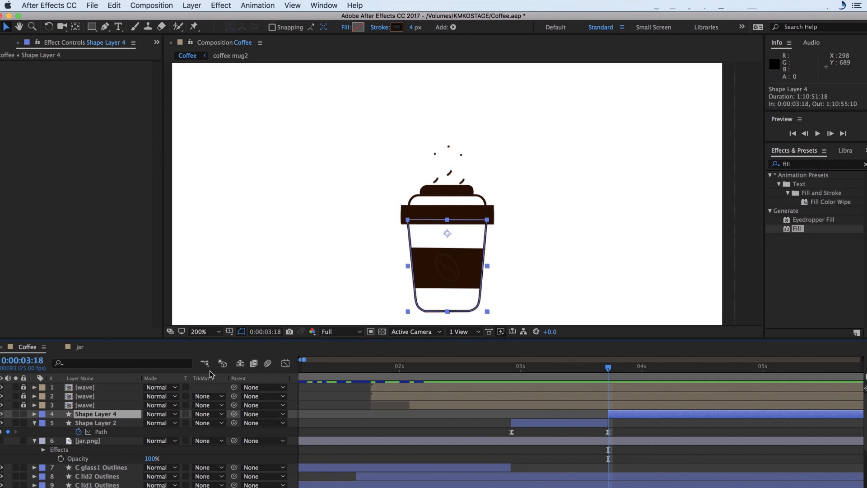
Step: Expand Shape Layer 4 down to its path and delete the earlier path keyframe before 0:00:03:18
{"action": "left_click", "coordinate": [35, 414]}
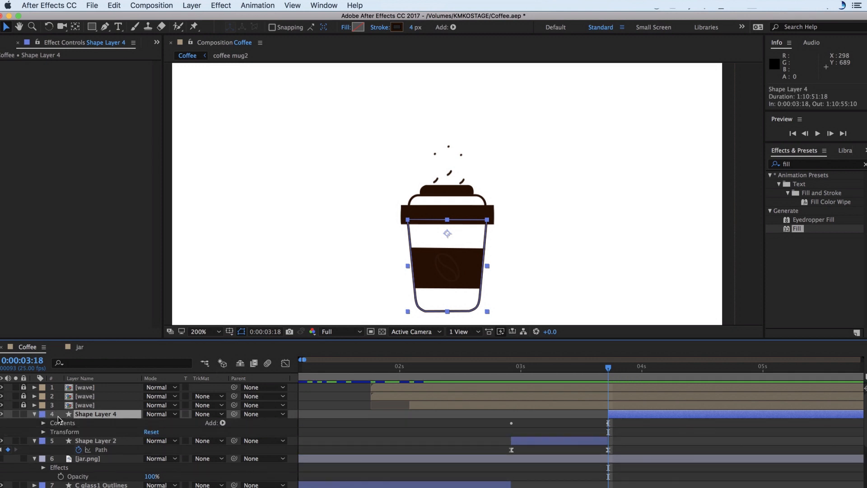
{"action": "left_click", "coordinate": [44, 423]}
{"action": "left_click", "coordinate": [52, 432]}
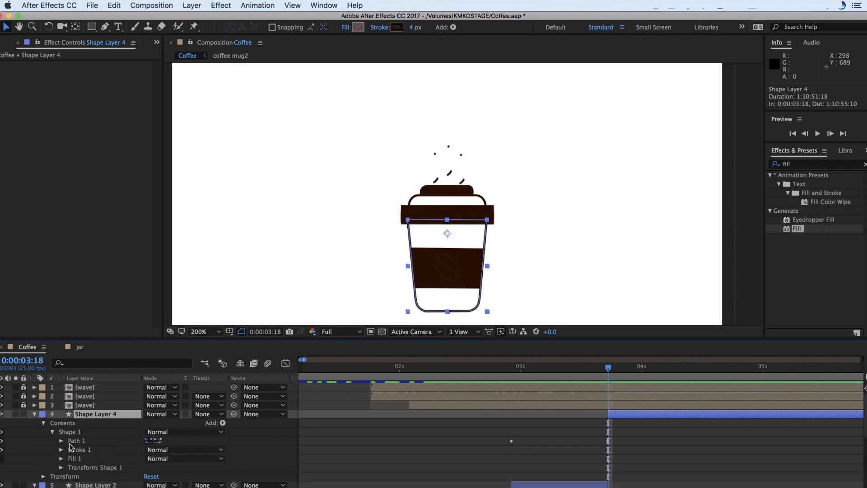
{"action": "left_click", "coordinate": [62, 441]}
{"action": "scroll", "coordinate": [115, 448], "scroll_direction": "down", "scroll_amount": 2}
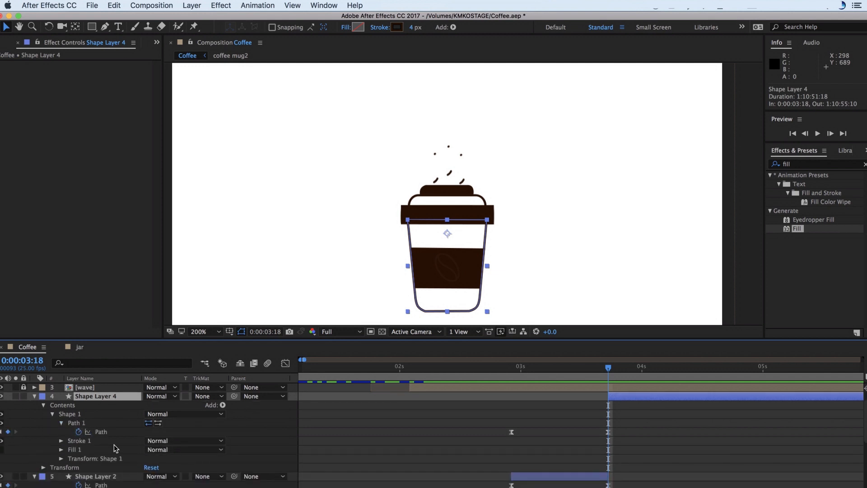
{"action": "left_click_drag", "start_coordinate": [497, 414], "coordinate": [533, 436]}
{"action": "key", "text": "Delete"}
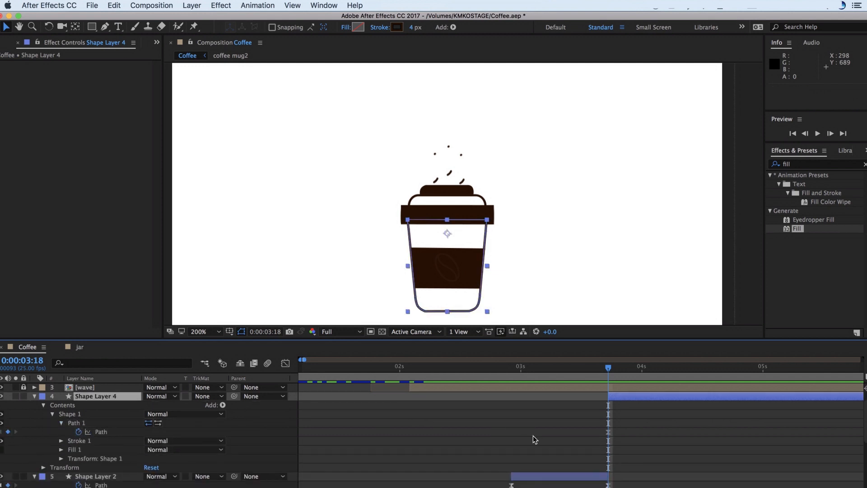
Step: Make the jar.png reference visible, lock it, and select the path of Shape Layer 4 for editing
{"action": "scroll", "coordinate": [533, 435], "scroll_direction": "down", "scroll_amount": 2}
{"action": "left_click", "coordinate": [121, 476]}
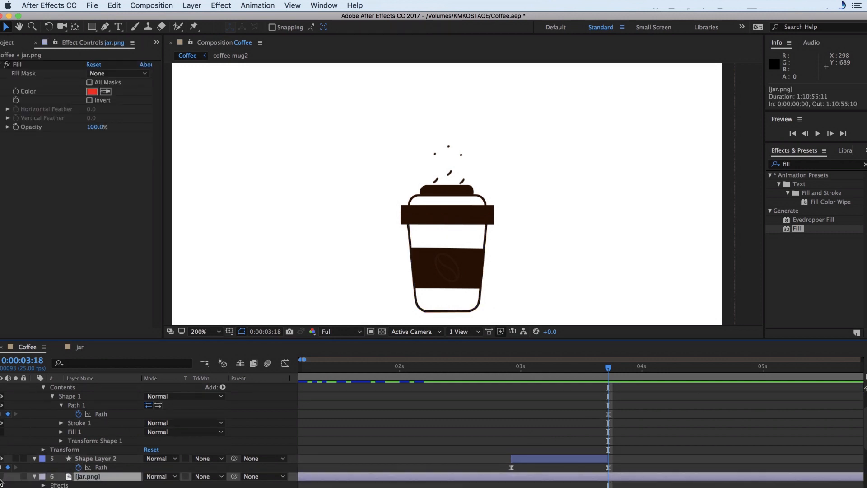
{"action": "left_click", "coordinate": [1, 477]}
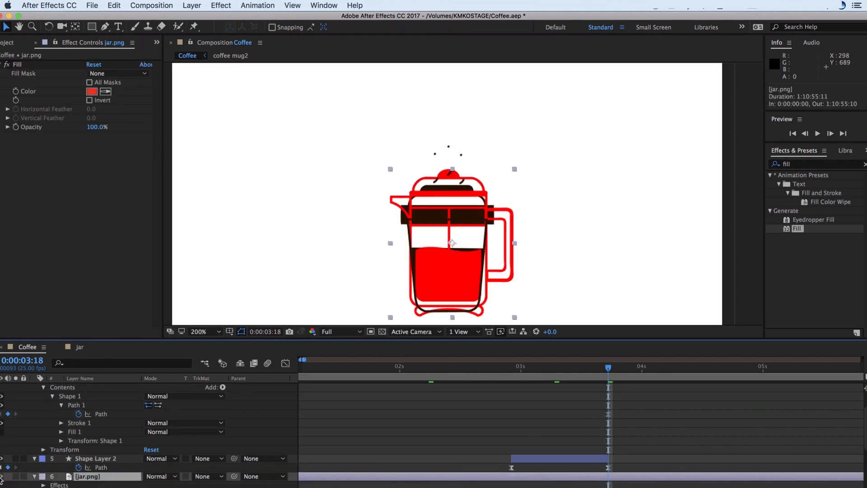
{"action": "scroll", "coordinate": [83, 424], "scroll_direction": "down", "scroll_amount": 1}
{"action": "scroll", "coordinate": [82, 426], "scroll_direction": "up", "scroll_amount": 3}
{"action": "left_click", "coordinate": [101, 434]}
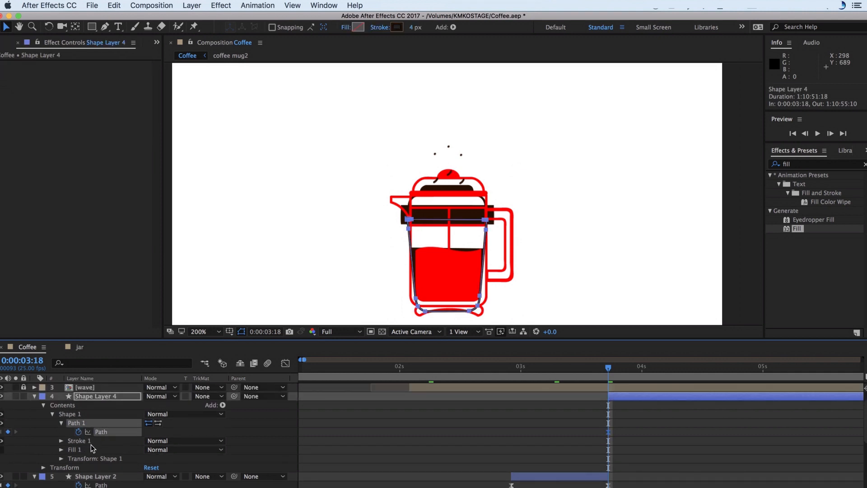
{"action": "scroll", "coordinate": [93, 448], "scroll_direction": "down", "scroll_amount": 1}
{"action": "scroll", "coordinate": [87, 444], "scroll_direction": "up", "scroll_amount": 1}
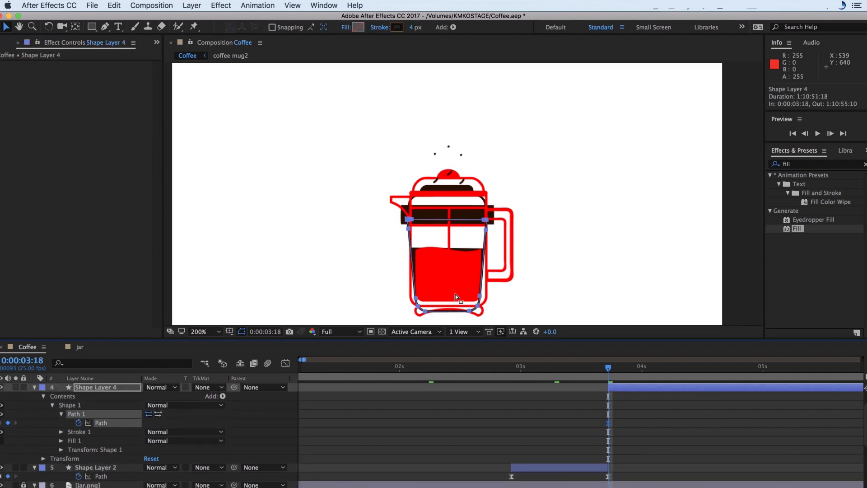
Step: Move the upper corner points of Shape Layer 4's path up to the rim of the red coffee press
{"action": "scroll", "coordinate": [424, 268], "scroll_direction": "up", "scroll_amount": 2}
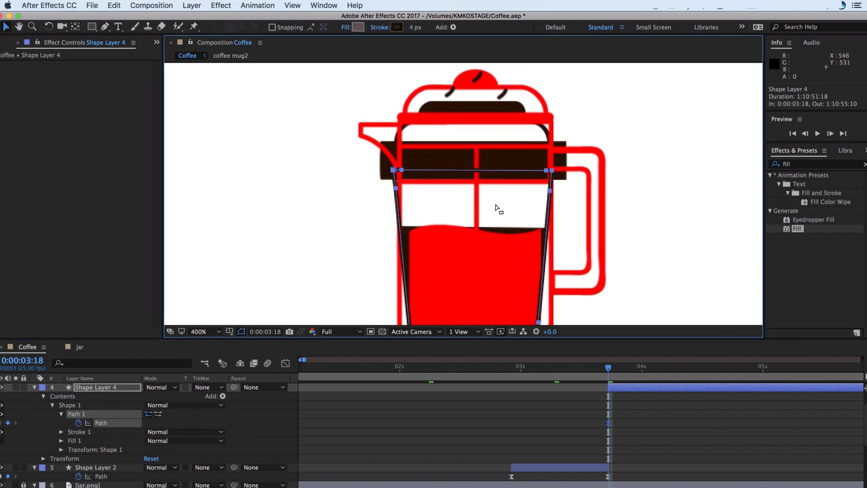
{"action": "scroll", "coordinate": [422, 196], "scroll_direction": "up", "scroll_amount": 1}
{"action": "left_click", "coordinate": [320, 199]}
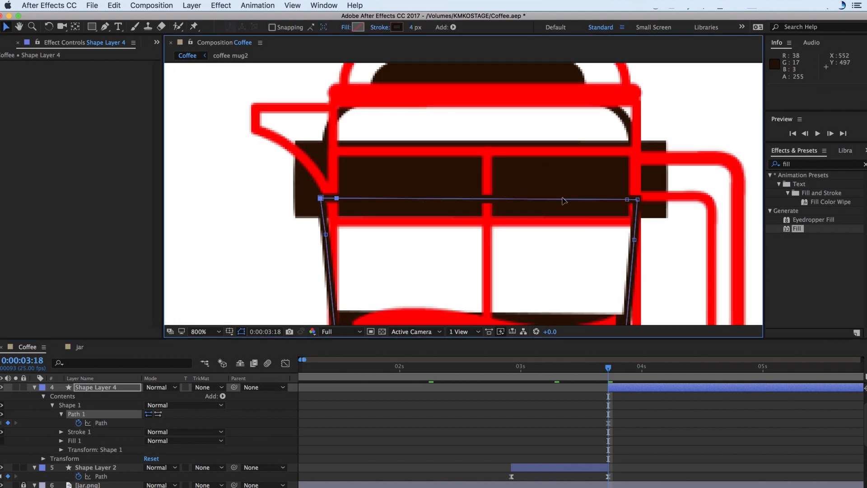
{"action": "left_click_drag", "start_coordinate": [637, 202], "coordinate": [637, 101]}
{"action": "key", "text": "Right"}
{"action": "key", "text": "Right"}
{"action": "key", "text": "Right"}
{"action": "key", "text": "Right"}
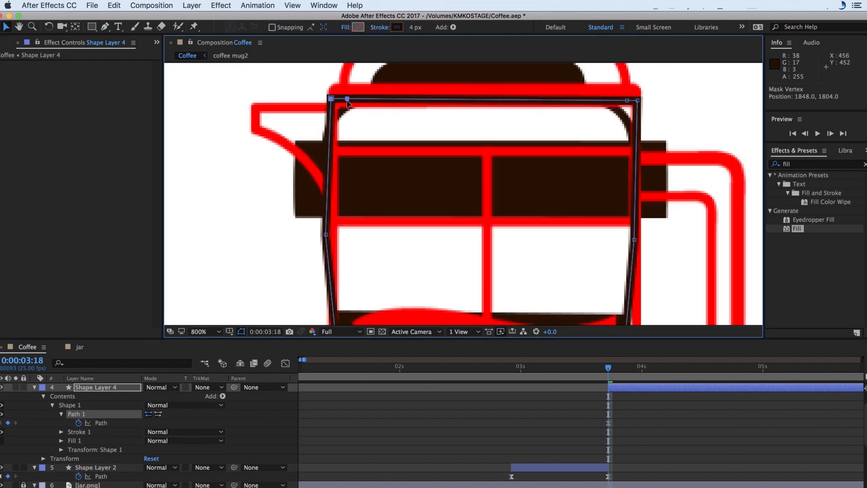
Step: Reshape the upper side points and lower-right corner of Shape Layer 4's path to follow the coffee press outline
{"action": "left_click_drag", "start_coordinate": [577, 122], "coordinate": [593, 55]}
{"action": "left_click_drag", "start_coordinate": [341, 167], "coordinate": [350, 171]}
{"action": "left_click_drag", "start_coordinate": [649, 172], "coordinate": [644, 172]}
{"action": "left_click_drag", "start_coordinate": [631, 140], "coordinate": [629, 67]}
{"action": "left_click_drag", "start_coordinate": [623, 267], "coordinate": [628, 73]}
{"action": "left_click_drag", "start_coordinate": [629, 225], "coordinate": [655, 232]}
{"action": "left_click_drag", "start_coordinate": [619, 265], "coordinate": [647, 250]}
{"action": "left_click_drag", "start_coordinate": [585, 286], "coordinate": [615, 266]}
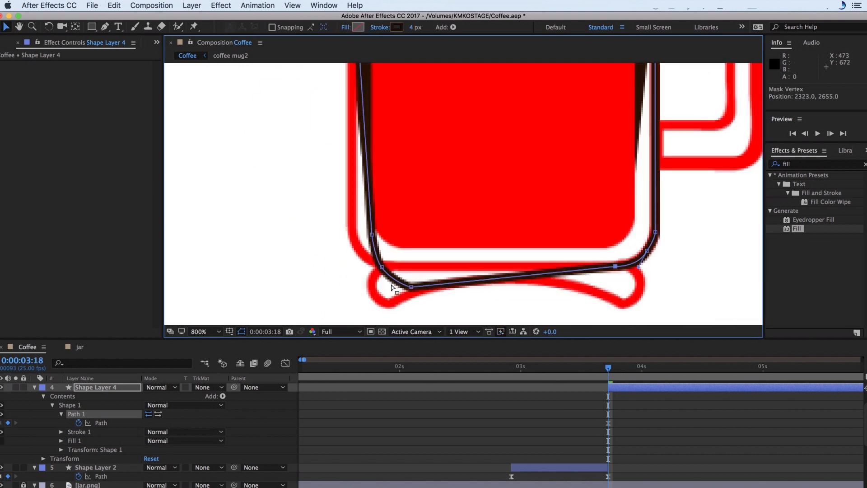
Step: Fit the path's lower-left corner points to the coffee press outline and fine-tune the lower-right corner points
{"action": "left_click_drag", "start_coordinate": [371, 234], "coordinate": [350, 221]}
{"action": "left_click_drag", "start_coordinate": [381, 267], "coordinate": [360, 252]}
{"action": "left_click_drag", "start_coordinate": [411, 286], "coordinate": [384, 264]}
{"action": "left_click", "coordinate": [371, 266]}
{"action": "left_click_drag", "start_coordinate": [615, 266], "coordinate": [619, 266]}
{"action": "left_click_drag", "start_coordinate": [655, 232], "coordinate": [654, 223]}
{"action": "left_click", "coordinate": [648, 251]}
{"action": "left_click_drag", "start_coordinate": [553, 74], "coordinate": [558, 252]}
{"action": "key", "text": "comma"}
{"action": "key", "text": "comma"}
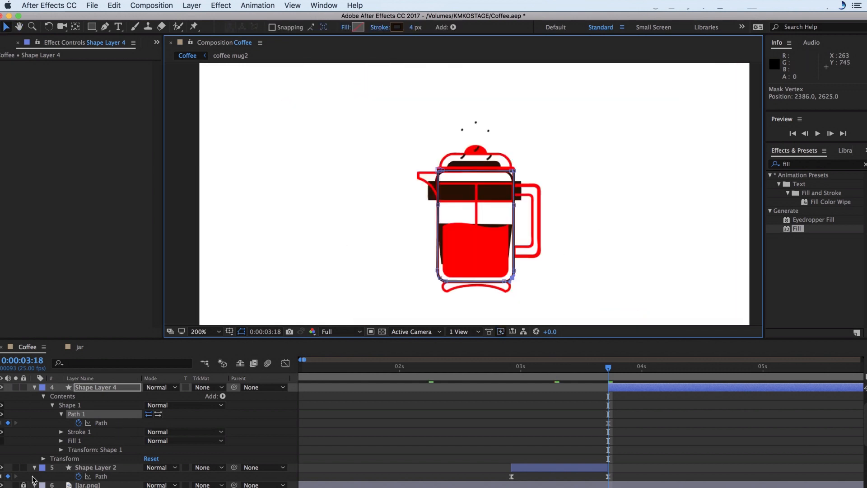
Step: Hide jar.png and move Shape Layer 4's path keyframe to 0:00:04:09
{"action": "left_click", "coordinate": [320, 426]}
{"action": "mouse_move", "coordinate": [608, 371]}
{"action": "left_mouse_down"}
{"action": "mouse_move", "coordinate": [568, 373]}
{"action": "mouse_move", "coordinate": [621, 370]}
{"action": "mouse_move", "coordinate": [608, 369]}
{"action": "left_mouse_up"}
{"action": "left_click", "coordinate": [113, 389]}
{"action": "left_click_drag", "start_coordinate": [608, 423], "coordinate": [654, 424]}
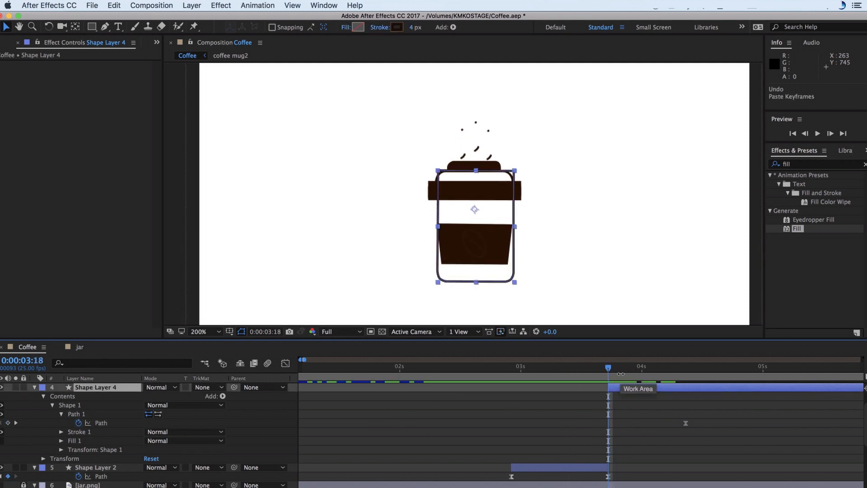
Step: Copy Shape Layer 2's final path keyframe and paste it onto Shape Layer 4's path at 0:00:03:18
{"action": "left_click", "coordinate": [607, 476]}
{"action": "key", "text": "super+c"}
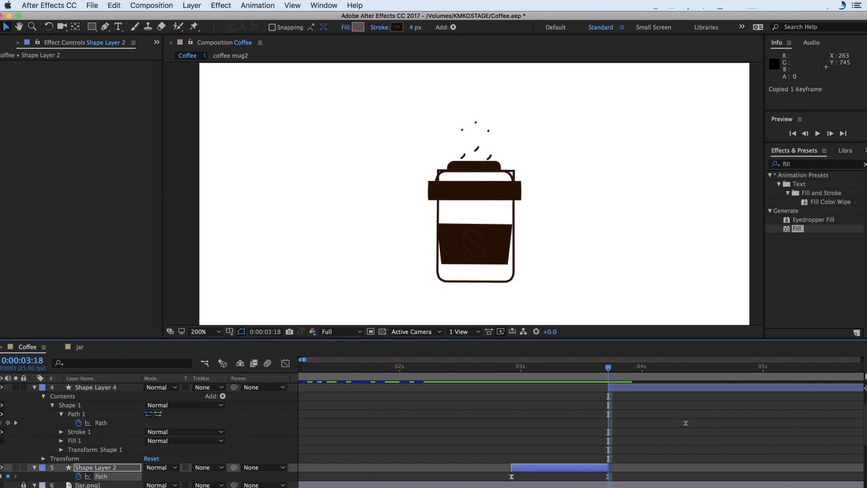
{"action": "left_click", "coordinate": [116, 422]}
{"action": "key", "text": "super+v"}
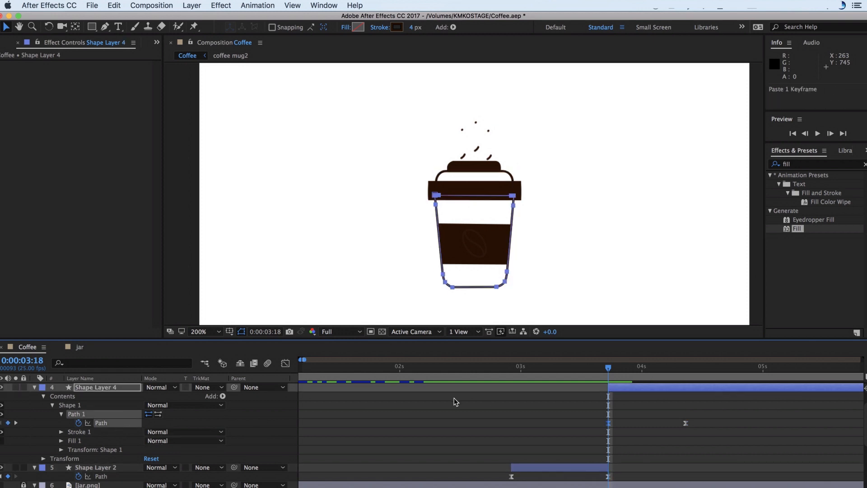
Step: Compare the morphed glass with the coffee press at 0:00:04:09 by temporarily showing and soloing jar.png
{"action": "left_click", "coordinate": [521, 422]}
{"action": "left_click_drag", "start_coordinate": [612, 370], "coordinate": [685, 369]}
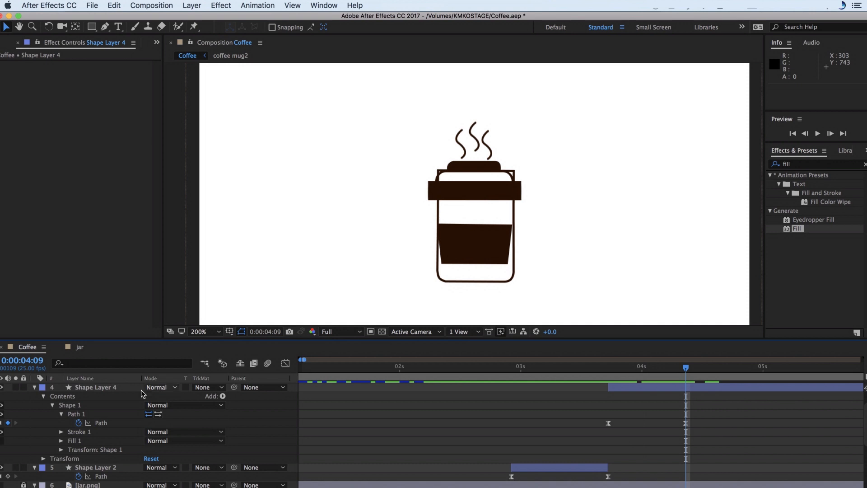
{"action": "left_click", "coordinate": [2, 485]}
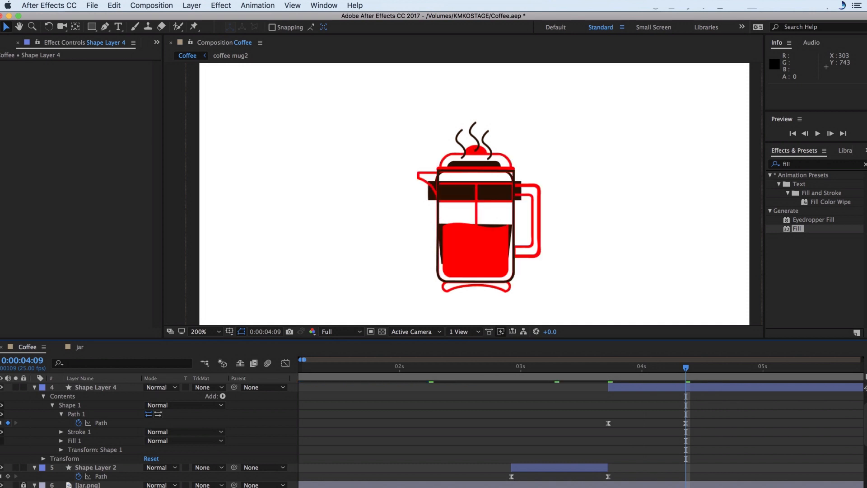
{"action": "left_click", "coordinate": [15, 484]}
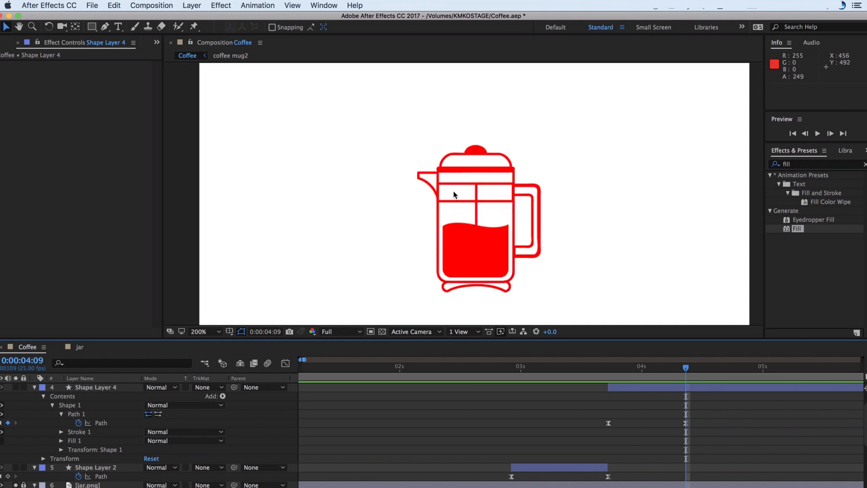
{"action": "scroll", "coordinate": [28, 470], "scroll_direction": "up", "scroll_amount": 3}
{"action": "scroll", "coordinate": [25, 482], "scroll_direction": "down", "scroll_amount": 1}
{"action": "scroll", "coordinate": [26, 483], "scroll_direction": "down", "scroll_amount": 3}
{"action": "left_click", "coordinate": [16, 458]}
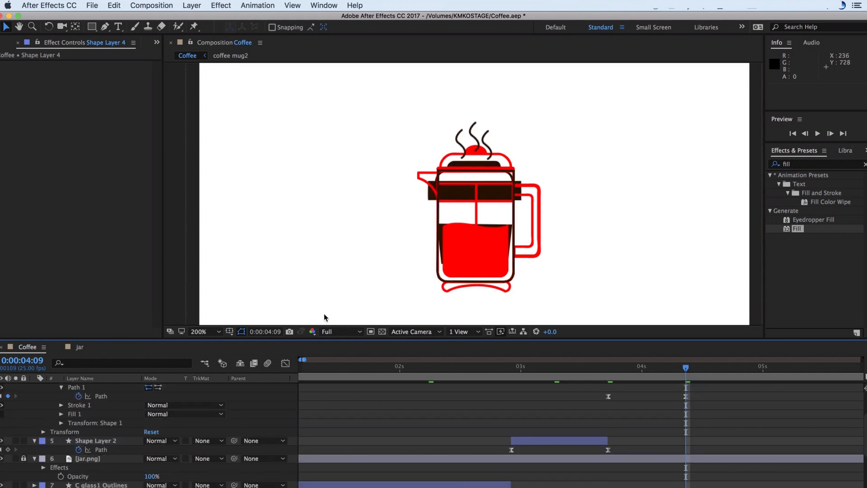
{"action": "left_click", "coordinate": [1, 458]}
Step: Split the C lid1 Outlines layer at 0:00:03:24
{"action": "left_click", "coordinate": [451, 192]}
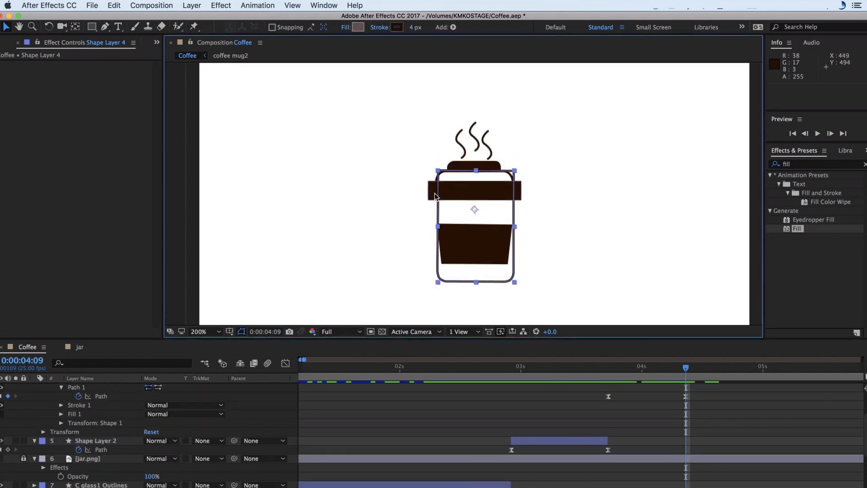
{"action": "scroll", "coordinate": [528, 429], "scroll_direction": "down", "scroll_amount": 1}
{"action": "left_click", "coordinate": [612, 367]}
{"action": "scroll", "coordinate": [612, 368], "scroll_direction": "down", "scroll_amount": 5}
{"action": "left_click", "coordinate": [637, 367]}
{"action": "left_click", "coordinate": [653, 407]}
{"action": "key", "text": "ctrl+shift+d"}
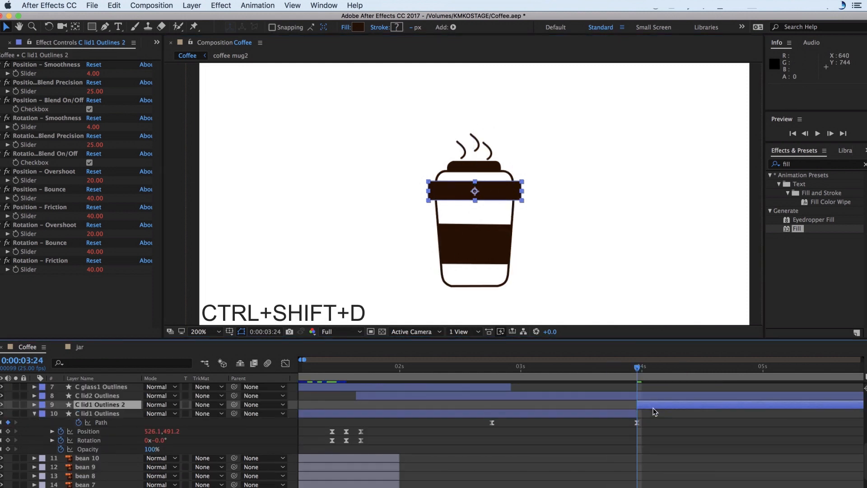
{"action": "left_click", "coordinate": [661, 405]}
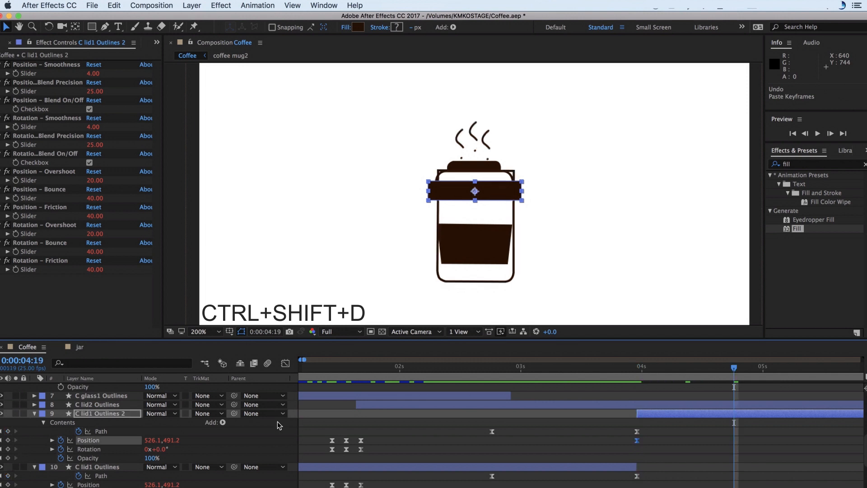
Step: Show jar.png and raise C lid1 Outlines 2 to the coffee press's rim, at position 526.1, 464.2 at 0:00:04:19
{"action": "scroll", "coordinate": [278, 424], "scroll_direction": "up", "scroll_amount": 3}
{"action": "left_click", "coordinate": [2, 395]}
{"action": "scroll", "coordinate": [103, 412], "scroll_direction": "down", "scroll_amount": 3}
{"action": "key", "text": "Up"}
{"action": "key", "text": "Up"}
{"action": "key", "text": "Up"}
{"action": "key", "text": "Up"}
{"action": "key", "text": "Up"}
{"action": "key", "text": "Up"}
{"action": "key", "text": "Up"}
{"action": "key", "text": "Up"}
{"action": "key", "text": "Up"}
{"action": "key", "text": "Up"}
{"action": "key", "text": "Up"}
{"action": "key", "text": "Up"}
{"action": "key", "text": "Up"}
{"action": "key", "text": "Up"}
{"action": "key", "text": "Up"}
{"action": "key", "text": "Up"}
{"action": "key", "text": "Up"}
{"action": "key", "text": "Up"}
{"action": "key", "text": "Up"}
{"action": "key", "text": "Up"}
{"action": "key", "text": "Up"}
{"action": "key", "text": "Up"}
{"action": "key", "text": "Up"}
{"action": "key", "text": "Up"}
{"action": "scroll", "coordinate": [518, 180], "scroll_direction": "up", "scroll_amount": 2}
{"action": "key", "text": "Up"}
{"action": "key", "text": "Up"}
{"action": "key", "text": "Up"}
{"action": "key", "text": "Up"}
{"action": "key", "text": "Down"}
Step: Raise the lower path points of C lid1 Outlines 2 to thin the band to the press rim's thickness
{"action": "left_click", "coordinate": [114, 424]}
{"action": "scroll", "coordinate": [113, 424], "scroll_direction": "up", "scroll_amount": 1}
{"action": "left_click_drag", "start_coordinate": [297, 114], "coordinate": [718, 180]}
{"action": "key", "text": "Up"}
{"action": "key", "text": "Up"}
{"action": "key", "text": "Up"}
{"action": "key", "text": "Up"}
{"action": "key", "text": "Up"}
{"action": "key", "text": "Up"}
{"action": "key", "text": "Up"}
{"action": "key", "text": "Up"}
{"action": "key", "text": "Up"}
{"action": "key", "text": "Up"}
{"action": "key", "text": "Up"}
{"action": "key", "text": "Up"}
{"action": "key", "text": "Up"}
{"action": "key", "text": "Up"}
{"action": "key", "text": "Up"}
{"action": "key", "text": "Up"}
{"action": "key", "text": "Up"}
{"action": "key", "text": "Up"}
{"action": "key", "text": "Up"}
{"action": "key", "text": "Up"}
Step: Move both ends of the C lid1 Outlines 2 path inward to match the width of the press's rim
{"action": "left_click_drag", "start_coordinate": [722, 86], "coordinate": [683, 158]}
{"action": "key", "text": "Left"}
{"action": "key", "text": "Left"}
{"action": "key", "text": "Left"}
{"action": "key", "text": "Left"}
{"action": "key", "text": "Left"}
{"action": "key", "text": "Left"}
{"action": "key", "text": "Left"}
{"action": "key", "text": "Left"}
{"action": "key", "text": "Left"}
{"action": "key", "text": "Left"}
{"action": "key", "text": "Left"}
{"action": "key", "text": "Left"}
{"action": "left_click_drag", "start_coordinate": [302, 86], "coordinate": [343, 158]}
{"action": "key", "text": "Right"}
{"action": "key", "text": "Right"}
{"action": "key", "text": "Right"}
{"action": "key", "text": "Right"}
{"action": "key", "text": "Right"}
{"action": "key", "text": "Right"}
{"action": "key", "text": "Right"}
{"action": "key", "text": "Right"}
{"action": "key", "text": "Right"}
{"action": "key", "text": "Right"}
{"action": "key", "text": "Right"}
{"action": "key", "text": "Right"}
{"action": "key", "text": "Right"}
{"action": "key", "text": "Right"}
{"action": "key", "text": "Right"}
{"action": "key", "text": "Right"}
Step: Refine the path points of C lid1 Outlines 2 and toggle jar.png to check the band against the press's rim
{"action": "scroll", "coordinate": [114, 424], "scroll_direction": "up", "scroll_amount": 3}
{"action": "left_click", "coordinate": [2, 395]}
{"action": "left_click", "coordinate": [113, 440]}
{"action": "left_click_drag", "start_coordinate": [671, 116], "coordinate": [421, 202]}
{"action": "key", "text": "super+z"}
{"action": "scroll", "coordinate": [673, 131], "scroll_direction": "up", "scroll_amount": 1}
{"action": "left_click_drag", "start_coordinate": [252, 162], "coordinate": [681, 181]}
{"action": "left_click_drag", "start_coordinate": [426, 127], "coordinate": [427, 150]}
{"action": "left_click_drag", "start_coordinate": [426, 86], "coordinate": [431, 126]}
{"action": "scroll", "coordinate": [426, 153], "scroll_direction": "down", "scroll_amount": 3}
{"action": "left_click", "coordinate": [2, 396]}
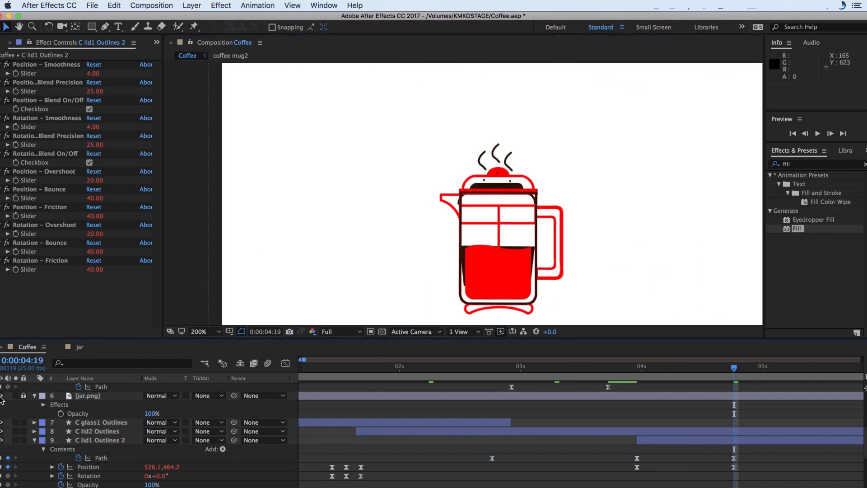
{"action": "left_click", "coordinate": [1, 395]}
{"action": "left_click", "coordinate": [2, 396]}
{"action": "left_click", "coordinate": [2, 395]}
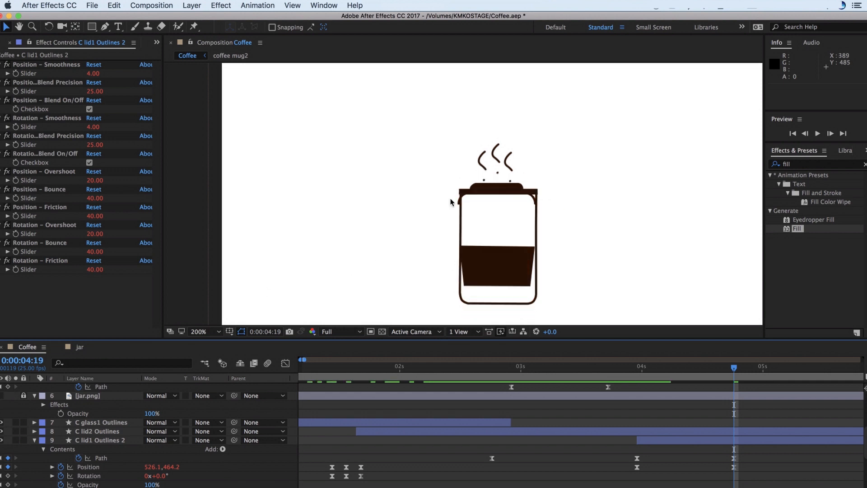
Step: Show jar.png and add path and position keyframes to C lid2 Outlines at 0:00:03:24
{"action": "left_click", "coordinate": [458, 206]}
{"action": "left_click", "coordinate": [1, 395]}
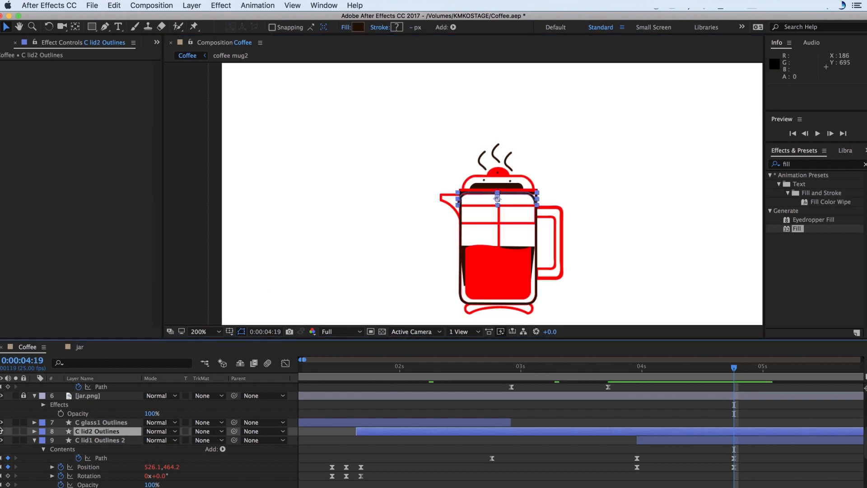
{"action": "key", "text": "u"}
{"action": "left_click_drag", "start_coordinate": [733, 368], "coordinate": [637, 423]}
{"action": "left_click", "coordinate": [7, 440]}
{"action": "left_click", "coordinate": [7, 448]}
Step: Raise C lid2 Outlines to position 525.1, 429.9 at 0:00:04:19, above the press's rim
{"action": "left_click_drag", "start_coordinate": [637, 370], "coordinate": [734, 376]}
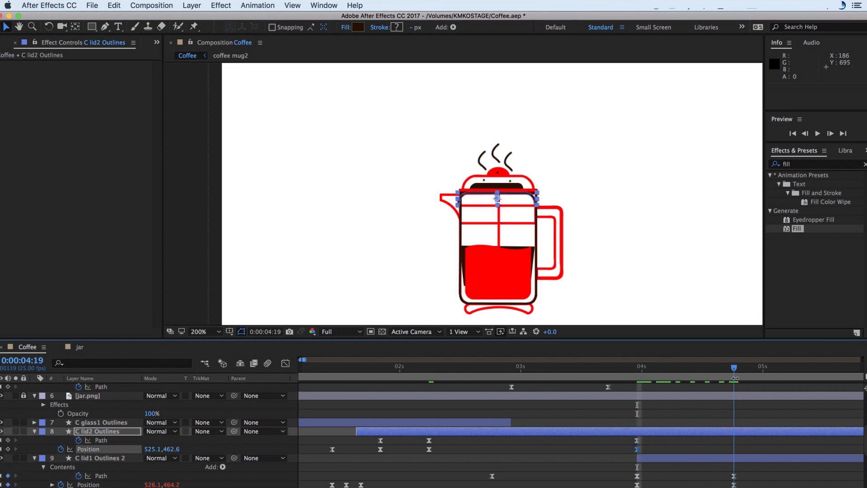
{"action": "key", "text": "Up"}
{"action": "key", "text": "Up"}
{"action": "key", "text": "Up"}
{"action": "key", "text": "Up"}
{"action": "key", "text": "Up"}
{"action": "key", "text": "Up"}
{"action": "key", "text": "Up"}
{"action": "key", "text": "Up"}
{"action": "key", "text": "Up"}
{"action": "key", "text": "Up"}
{"action": "key", "text": "Up"}
{"action": "key", "text": "Up"}
{"action": "key", "text": "Up"}
{"action": "key", "text": "Up"}
{"action": "key", "text": "Up"}
{"action": "key", "text": "Up"}
{"action": "key", "text": "Up"}
{"action": "key", "text": "Up"}
{"action": "key", "text": "Up"}
{"action": "key", "text": "Up"}
{"action": "scroll", "coordinate": [620, 246], "scroll_direction": "up", "scroll_amount": 2}
{"action": "left_click_drag", "start_coordinate": [589, 217], "coordinate": [481, 248]}
{"action": "key", "text": "Up"}
{"action": "key", "text": "Up"}
{"action": "key", "text": "Up"}
{"action": "key", "text": "Up"}
{"action": "key", "text": "Up"}
{"action": "key", "text": "Up"}
{"action": "key", "text": "Up"}
Step: Reshape the C lid2 Outlines path at 0:00:04:19 to fit the coffee press's domed lid
{"action": "left_click", "coordinate": [108, 440]}
{"action": "left_click_drag", "start_coordinate": [576, 131], "coordinate": [695, 199]}
{"action": "scroll", "coordinate": [705, 199], "scroll_direction": "up", "scroll_amount": 1}
{"action": "mouse_move", "coordinate": [589, 190]}
{"action": "left_mouse_down"}
{"action": "mouse_move", "coordinate": [555, 187]}
{"action": "mouse_move", "coordinate": [574, 191]}
{"action": "left_mouse_up"}
{"action": "left_click_drag", "start_coordinate": [202, 120], "coordinate": [557, 145]}
{"action": "left_click_drag", "start_coordinate": [476, 101], "coordinate": [357, 235]}
{"action": "key", "text": "super+z"}
{"action": "left_click_drag", "start_coordinate": [385, 214], "coordinate": [364, 232]}
Step: Preview the lid morph around 0:00:04:15 without the jar.png reference
{"action": "key", "text": "comma"}
{"action": "key", "text": "space"}
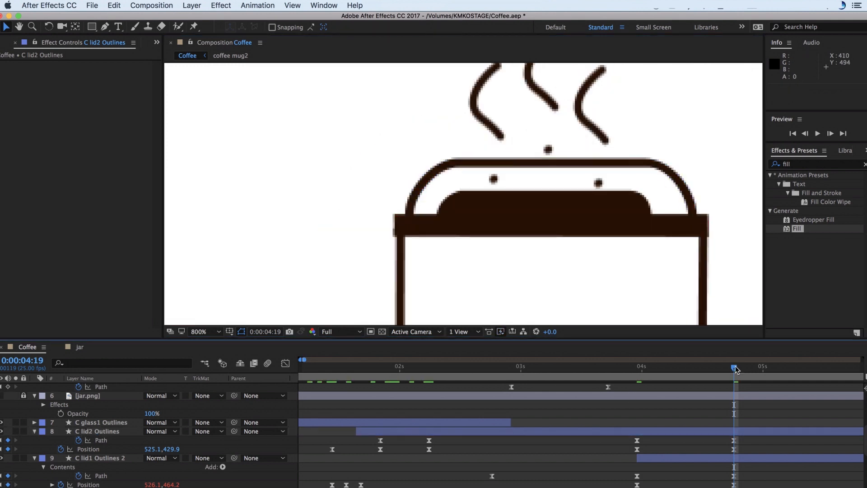
{"action": "key", "text": "comma"}
{"action": "key", "text": "comma"}
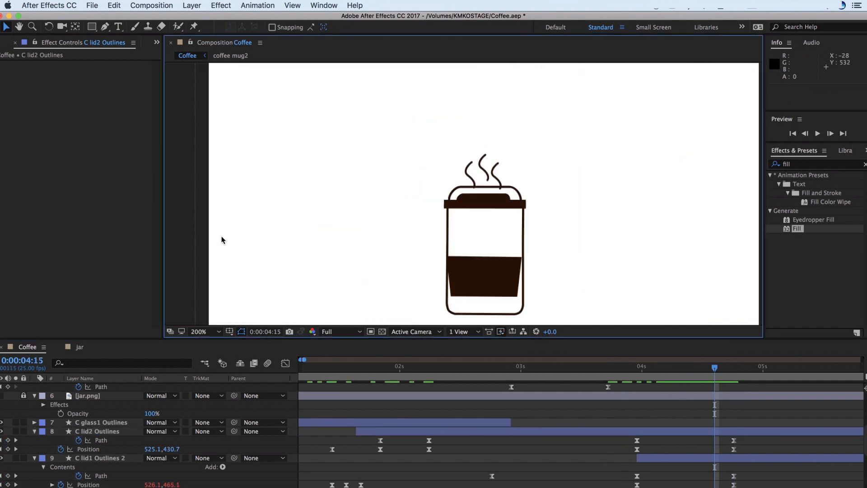
Step: Trim the ends of the three wave layers to just before the start of Shape Layer 4
{"action": "scroll", "coordinate": [91, 447], "scroll_direction": "down", "scroll_amount": 5}
{"action": "scroll", "coordinate": [93, 451], "scroll_direction": "up", "scroll_amount": 10}
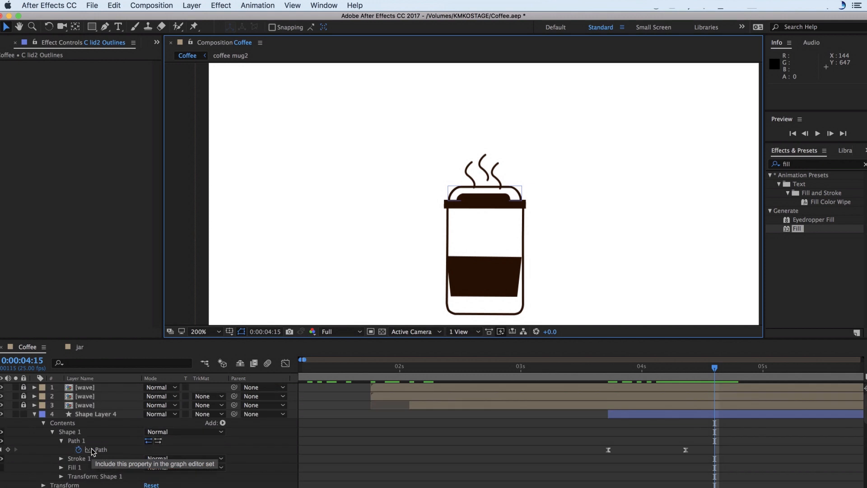
{"action": "left_click", "coordinate": [570, 368]}
{"action": "left_click_drag", "start_coordinate": [598, 368], "coordinate": [589, 369]}
{"action": "left_click_drag", "start_coordinate": [109, 402], "coordinate": [100, 383]}
{"action": "key", "text": "alt+]"}
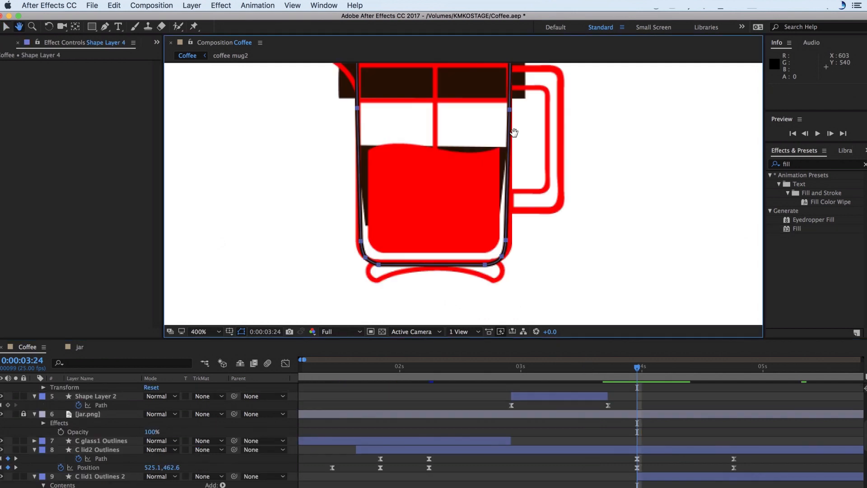
Step: Add a shape layer above Shape Layer 4 and draw a horizontal line across the glass along the press's lower crossbar
{"action": "scroll", "coordinate": [513, 201], "scroll_direction": "up", "scroll_amount": 4}
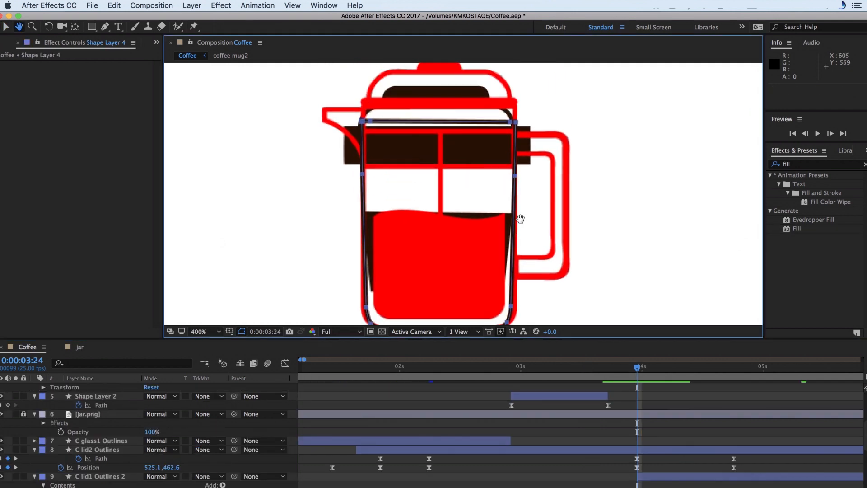
{"action": "left_click_drag", "start_coordinate": [506, 206], "coordinate": [511, 220]}
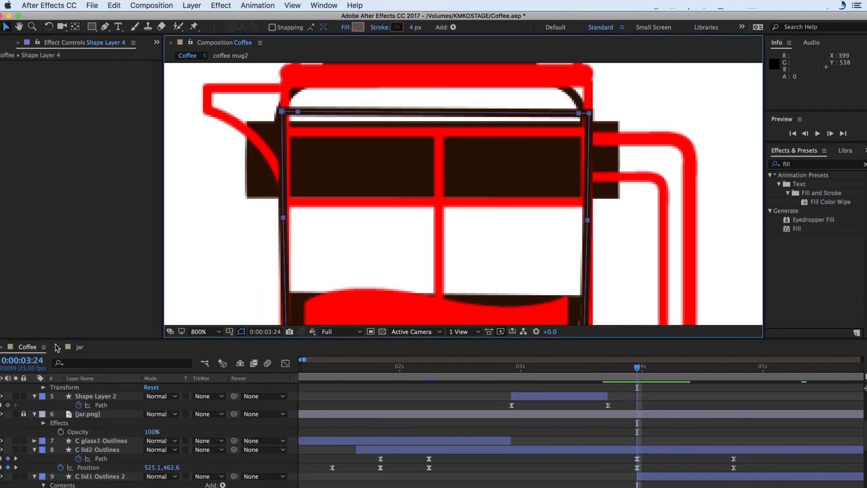
{"action": "scroll", "coordinate": [116, 414], "scroll_direction": "up", "scroll_amount": 5}
{"action": "left_click", "coordinate": [108, 415]}
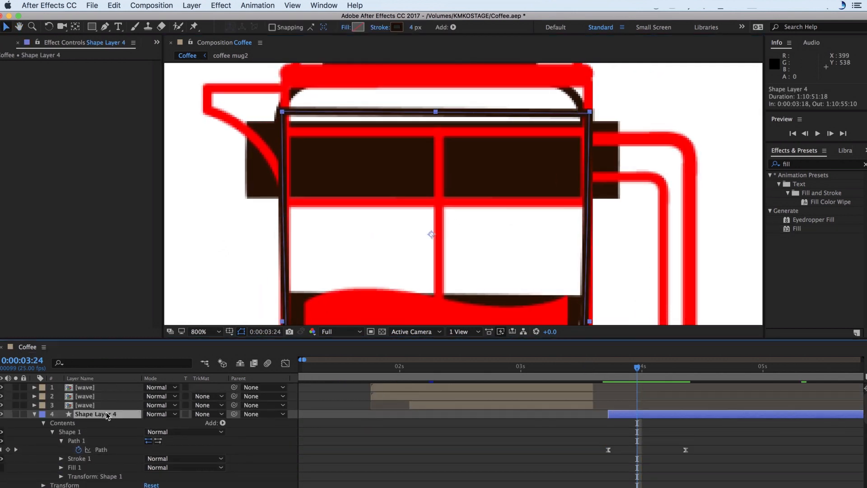
{"action": "left_click", "coordinate": [194, 6]}
{"action": "mouse_move", "coordinate": [203, 16]}
{"action": "left_click", "coordinate": [346, 62]}
{"action": "key", "text": "g"}
{"action": "left_click", "coordinate": [283, 198]}
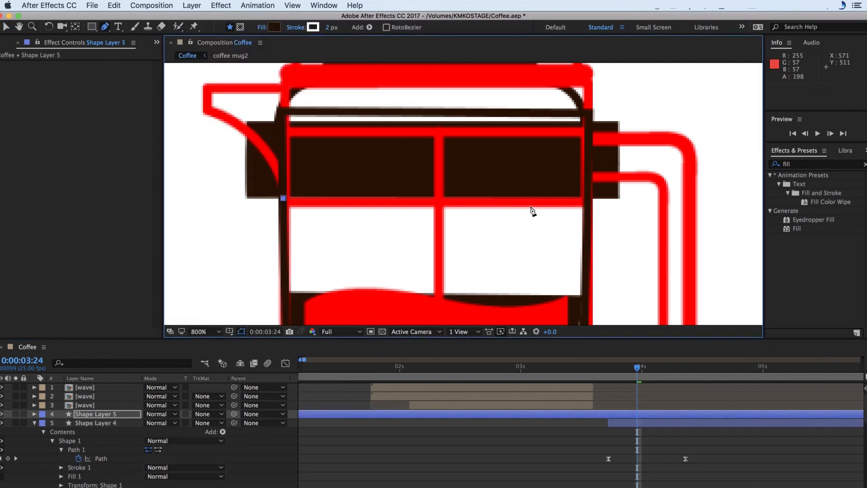
{"action": "left_click", "coordinate": [585, 197]}
{"action": "left_click", "coordinate": [7, 27]}
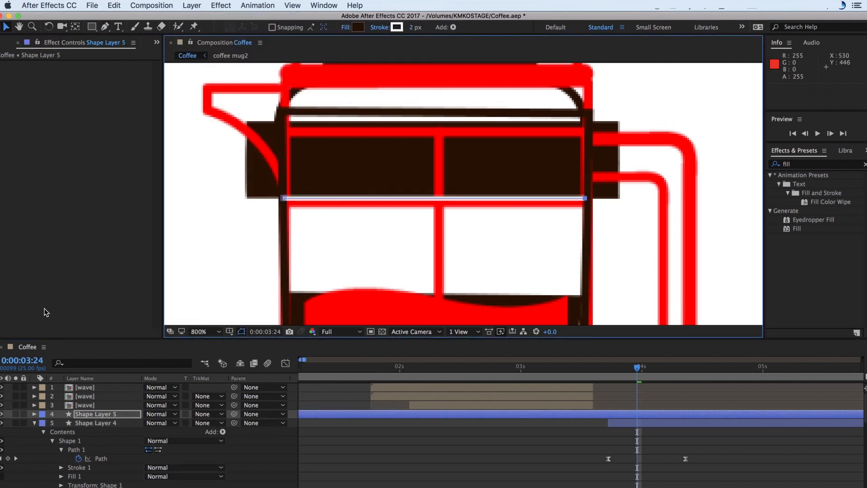
Step: Give the new line a 5 px dark brown stroke and align it with the lower crossbar at position 525.0, 527.0
{"action": "left_click", "coordinate": [128, 416]}
{"action": "key", "text": "Down"}
{"action": "key", "text": "Down"}
{"action": "key", "text": "Up"}
{"action": "left_click_drag", "start_coordinate": [413, 29], "coordinate": [415, 31]}
{"action": "left_click", "coordinate": [119, 414]}
{"action": "key", "text": "Down"}
{"action": "key", "text": "Down"}
{"action": "key", "text": "Down"}
{"action": "key", "text": "Down"}
{"action": "key", "text": "Up"}
{"action": "key", "text": "Up"}
{"action": "left_click", "coordinate": [396, 27]}
{"action": "left_click", "coordinate": [520, 245]}
{"action": "left_click", "coordinate": [533, 156]}
{"action": "left_click", "coordinate": [538, 194]}
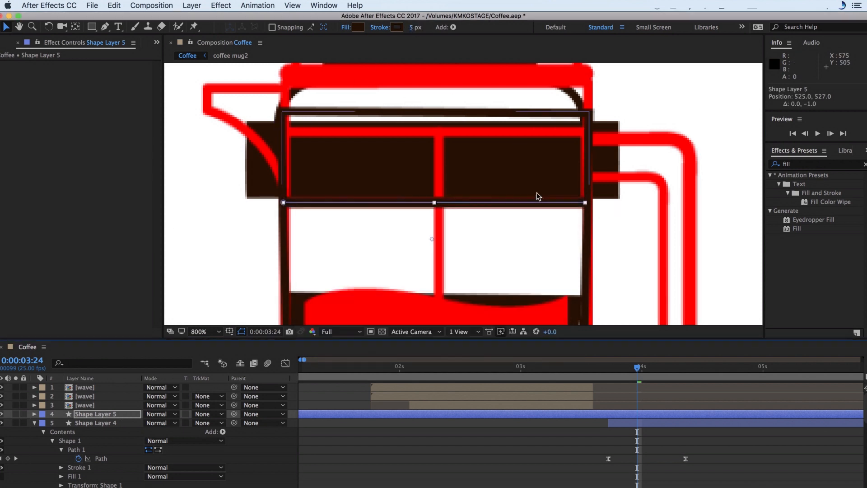
Step: Duplicate the crossbar line and raise the copy to position 525.0, 493.3, over the press's upper crossbar
{"action": "left_click", "coordinate": [113, 416]}
{"action": "key", "text": "super+d"}
{"action": "key", "text": "Up"}
{"action": "key", "text": "Up"}
{"action": "key", "text": "Up"}
{"action": "key", "text": "Up"}
{"action": "key", "text": "Up"}
{"action": "key", "text": "Up"}
{"action": "key", "text": "Up"}
{"action": "key", "text": "Up"}
{"action": "key", "text": "Up"}
{"action": "key", "text": "Up"}
{"action": "key", "text": "Up"}
{"action": "key", "text": "Up"}
{"action": "key", "text": "Up"}
{"action": "key", "text": "Up"}
{"action": "key", "text": "Up"}
{"action": "key", "text": "Up"}
{"action": "key", "text": "Up"}
{"action": "key", "text": "Up"}
{"action": "key", "text": "Up"}
{"action": "key", "text": "Up"}
{"action": "key", "text": "Up"}
{"action": "key", "text": "Up"}
{"action": "key", "text": "Up"}
{"action": "key", "text": "Up"}
{"action": "key", "text": "Up"}
{"action": "key", "text": "Up"}
{"action": "key", "text": "Up"}
{"action": "key", "text": "Up"}
{"action": "key", "text": "Up"}
{"action": "key", "text": "Up"}
{"action": "scroll", "coordinate": [91, 443], "scroll_direction": "down", "scroll_amount": 5}
Step: Hide jar.png and trim the starts of Shape Layer 5 and Shape Layer 6 to 0:00:03:24
{"action": "left_click", "coordinate": [2, 468]}
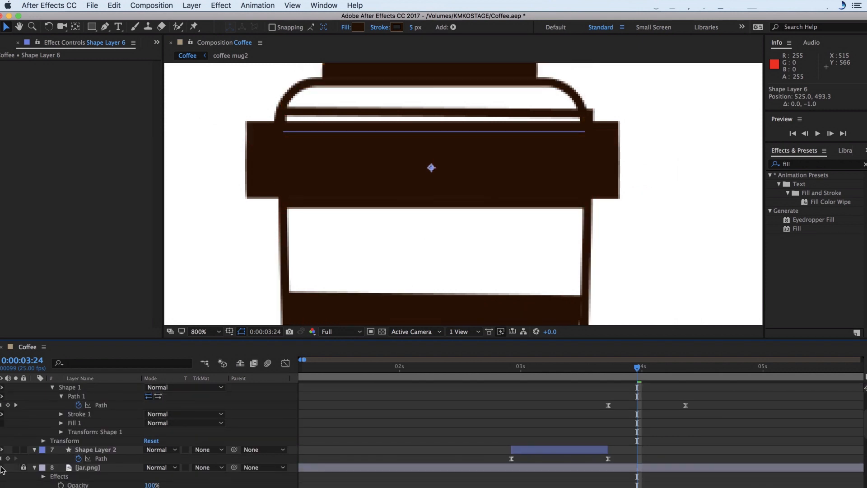
{"action": "key", "text": "comma"}
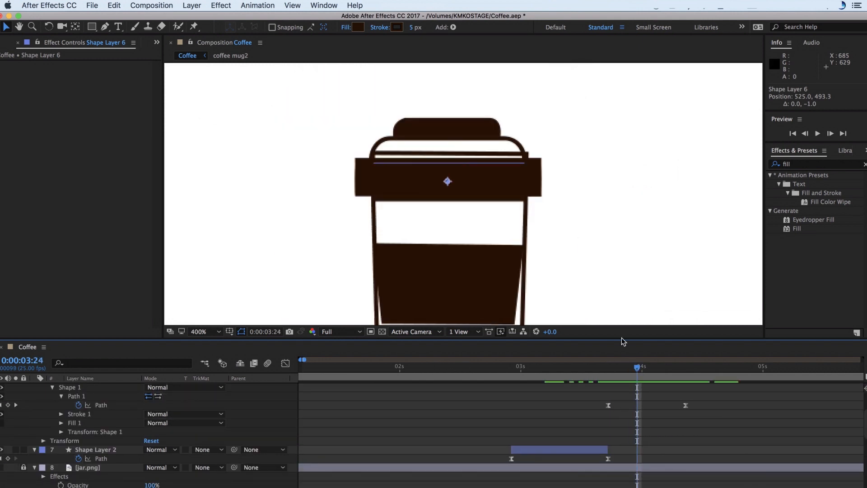
{"action": "scroll", "coordinate": [549, 423], "scroll_direction": "up", "scroll_amount": 4}
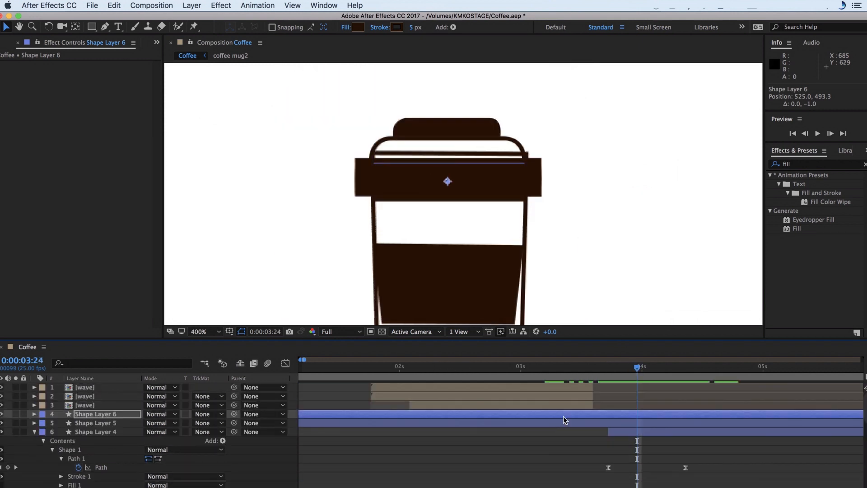
{"action": "left_click", "coordinate": [646, 426], "text": "shift"}
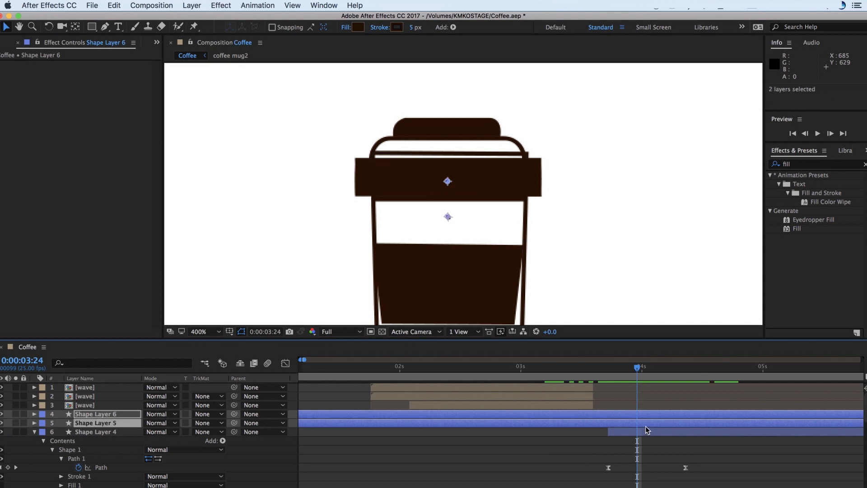
{"action": "key", "text": "alt+bracketleft"}
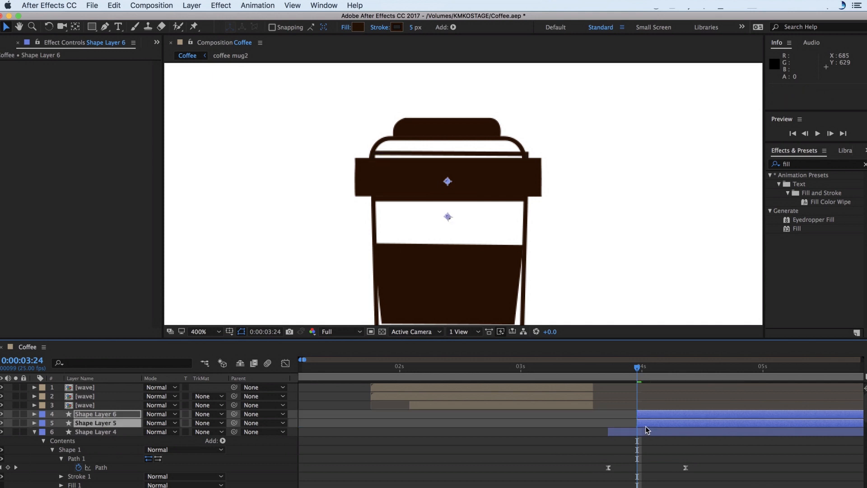
{"action": "left_click", "coordinate": [662, 396]}
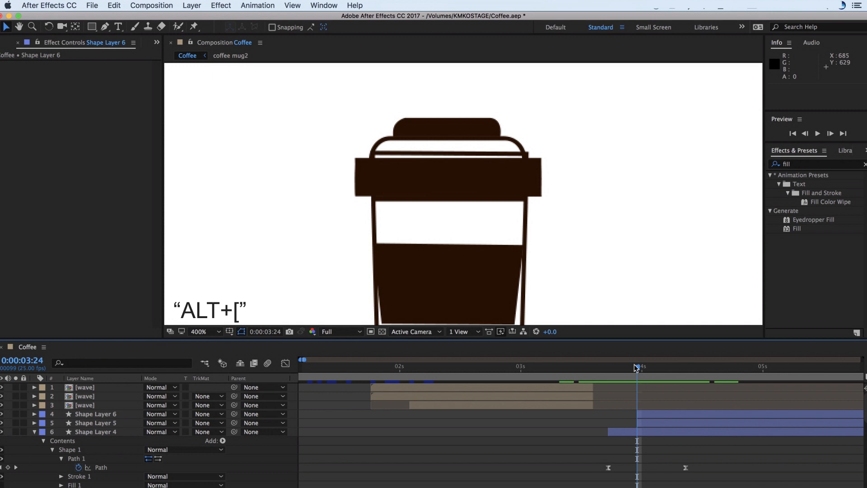
Step: Move Shape Layer 5's second Path keyframe to 0:00:04:01
{"action": "left_click_drag", "start_coordinate": [636, 366], "coordinate": [671, 364]}
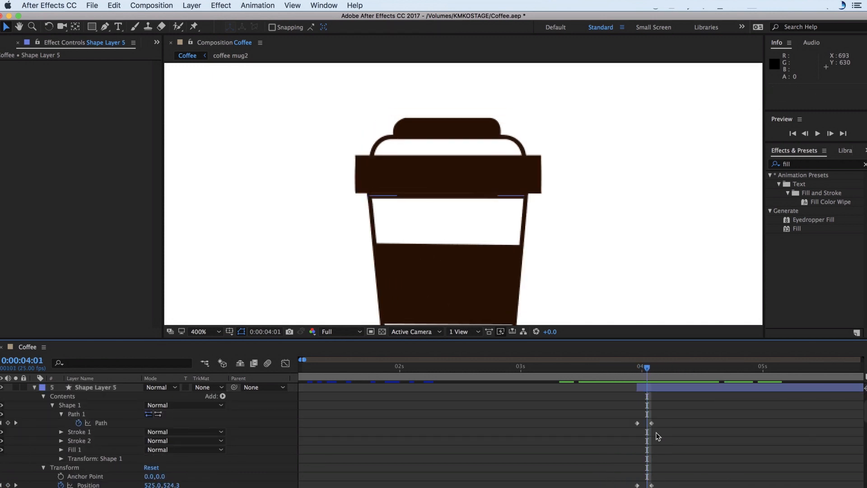
{"action": "mouse_move", "coordinate": [647, 368]}
{"action": "left_mouse_down"}
{"action": "mouse_move", "coordinate": [681, 370]}
{"action": "mouse_move", "coordinate": [647, 369]}
{"action": "left_mouse_up"}
{"action": "left_click_drag", "start_coordinate": [652, 423], "coordinate": [647, 423]}
{"action": "left_click", "coordinate": [655, 433]}
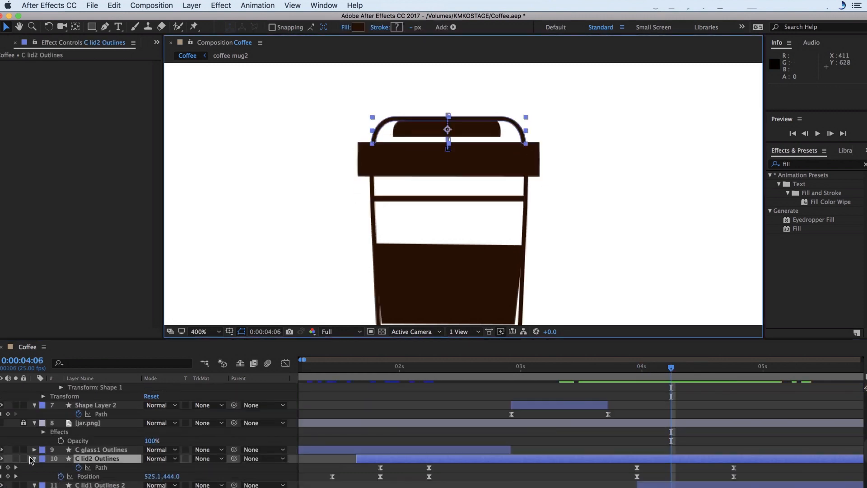
Step: Split Shape Layer 3, the dark dome on top of the cup, at 0:00:03:24
{"action": "left_click", "coordinate": [406, 132]}
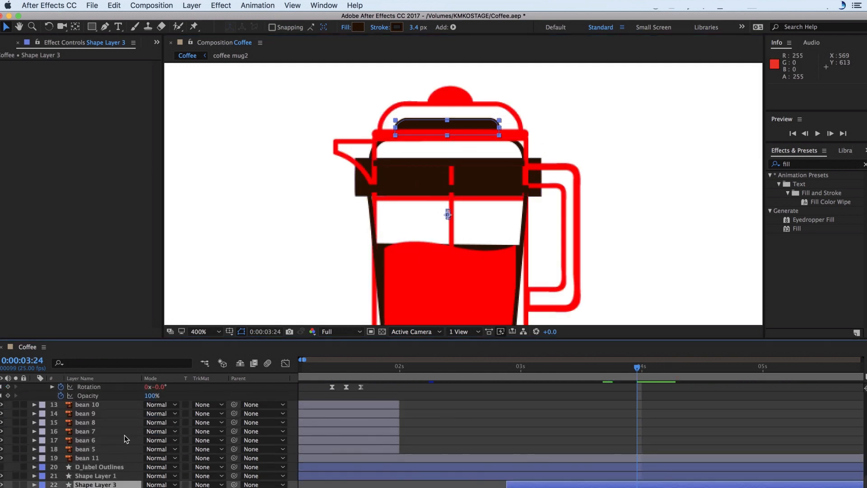
{"action": "scroll", "coordinate": [93, 460], "scroll_direction": "down", "scroll_amount": 2}
{"action": "key", "text": "super+shift+d"}
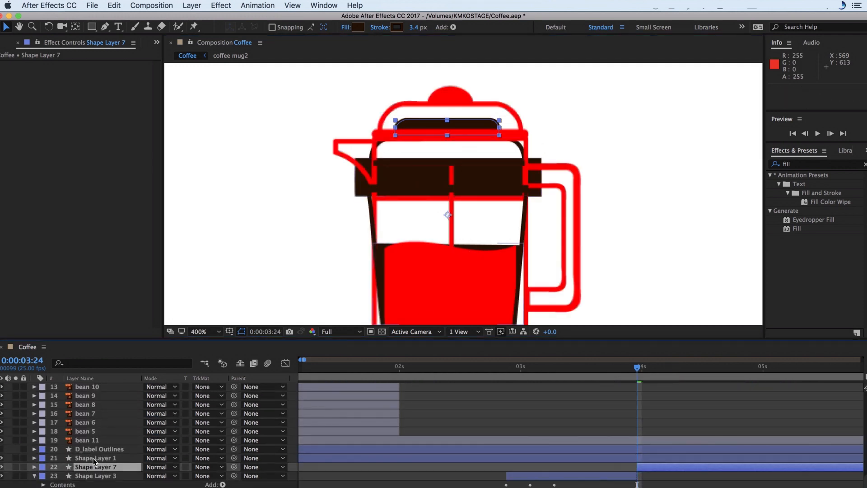
Step: Keyframe Shape Layer 7's Path and Position at 0:00:03:24, and raise it to position 525.0, 494.5 at 0:00:04:09
{"action": "key", "text": "u"}
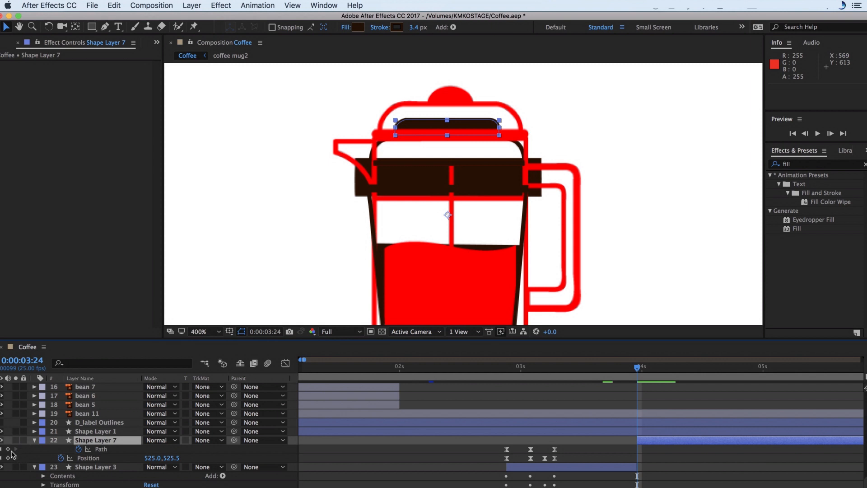
{"action": "scroll", "coordinate": [661, 453], "scroll_direction": "up", "scroll_amount": 1}
{"action": "left_click", "coordinate": [660, 451]}
{"action": "key", "text": "shift+Page_Down"}
{"action": "key", "text": "Up"}
{"action": "key", "text": "Up"}
{"action": "key", "text": "Up"}
{"action": "key", "text": "Up"}
{"action": "key", "text": "Up"}
{"action": "key", "text": "Up"}
{"action": "key", "text": "Up"}
{"action": "key", "text": "Up"}
{"action": "key", "text": "Up"}
{"action": "key", "text": "Up"}
{"action": "key", "text": "Up"}
{"action": "key", "text": "Up"}
{"action": "key", "text": "Up"}
{"action": "key", "text": "Up"}
{"action": "key", "text": "Up"}
{"action": "key", "text": "Up"}
{"action": "key", "text": "Up"}
{"action": "key", "text": "Up"}
{"action": "key", "text": "Up"}
{"action": "key", "text": "Up"}
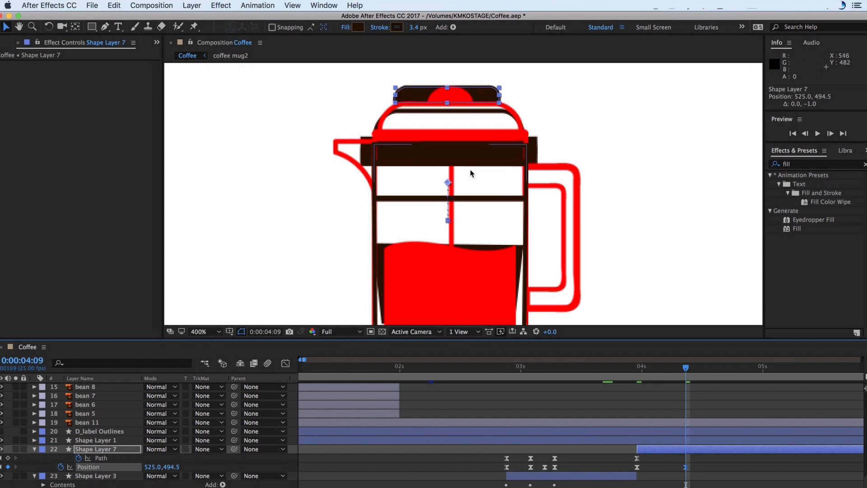
Step: Reshape Shape Layer 7's path at 0:00:04:09 to match the press's rounded lid knob, and preview the morph
{"action": "scroll", "coordinate": [448, 72], "scroll_direction": "up", "scroll_amount": 2}
{"action": "left_click_drag", "start_coordinate": [281, 141], "coordinate": [446, 133]}
{"action": "left_click_drag", "start_coordinate": [370, 186], "coordinate": [369, 181]}
{"action": "left_click_drag", "start_coordinate": [367, 143], "coordinate": [385, 139]}
{"action": "left_click", "coordinate": [652, 196]}
{"action": "left_click_drag", "start_coordinate": [652, 195], "coordinate": [546, 196]}
{"action": "left_click_drag", "start_coordinate": [511, 135], "coordinate": [544, 138]}
{"action": "left_click_drag", "start_coordinate": [445, 129], "coordinate": [437, 128]}
{"action": "left_click_drag", "start_coordinate": [369, 181], "coordinate": [370, 181]}
{"action": "left_click_drag", "start_coordinate": [472, 129], "coordinate": [472, 126]}
{"action": "left_click_drag", "start_coordinate": [545, 136], "coordinate": [544, 137]}
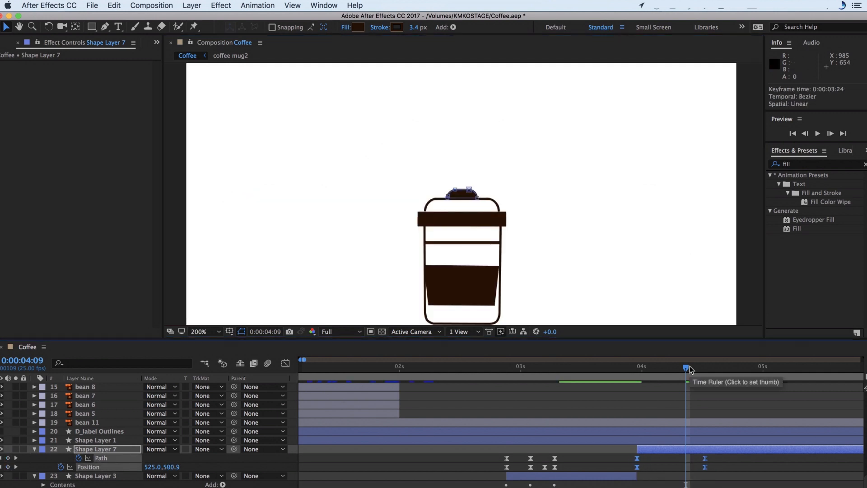
{"action": "left_click_drag", "start_coordinate": [686, 369], "coordinate": [788, 376]}
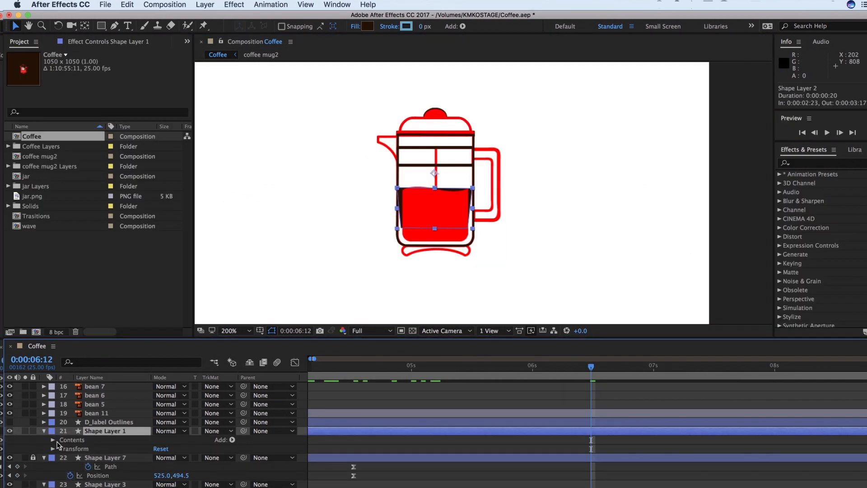
Step: Add a Path keyframe and a Transform: Shape 1 Position keyframe to Shape Layer 1 at 0:00:04:14
{"action": "left_click", "coordinate": [71, 458]}
{"action": "left_click", "coordinate": [110, 466]}
{"action": "left_click_drag", "start_coordinate": [495, 374], "coordinate": [464, 391]}
{"action": "key", "text": "minus"}
{"action": "key", "text": "minus"}
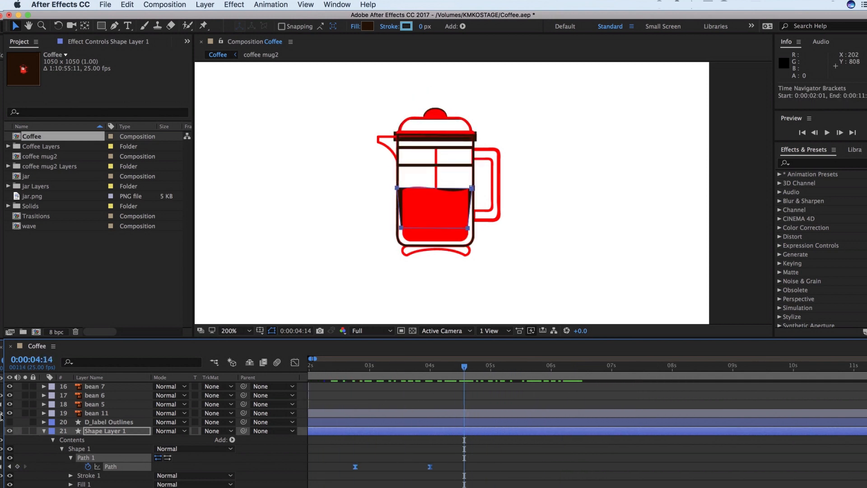
{"action": "scroll", "coordinate": [432, 448], "scroll_direction": "down", "scroll_amount": 2}
{"action": "left_click", "coordinate": [17, 449]}
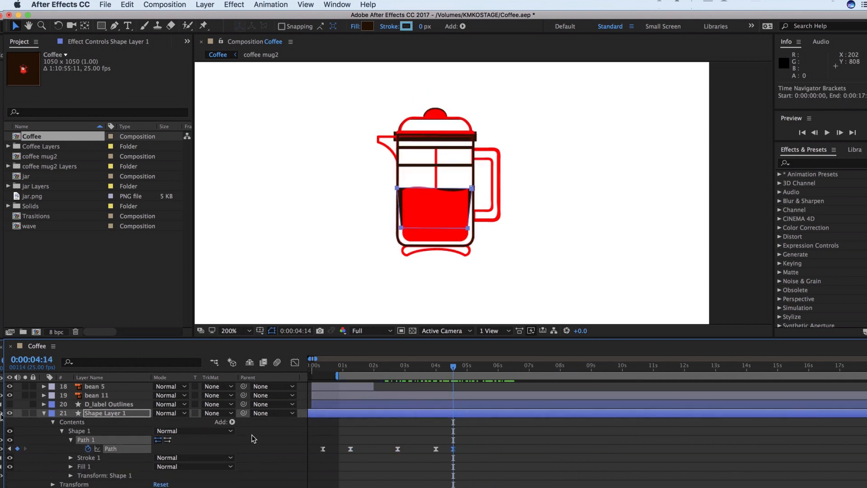
{"action": "left_click", "coordinate": [67, 476]}
{"action": "left_click", "coordinate": [85, 448]}
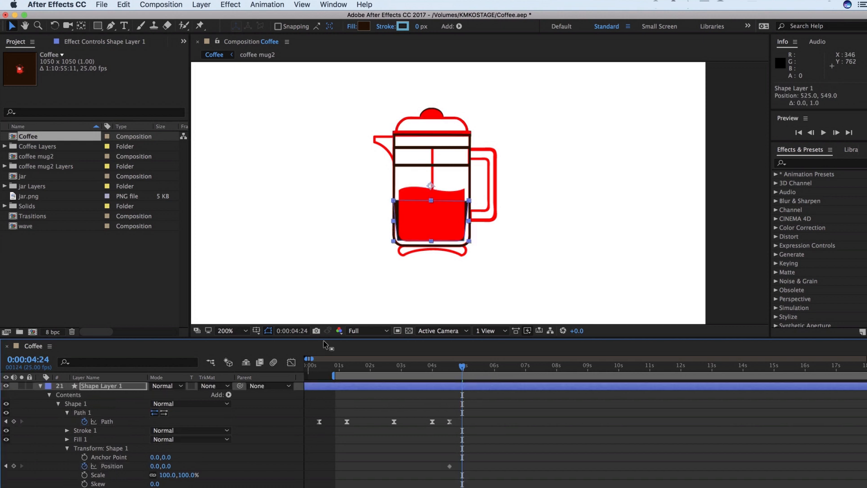
Step: Fit the corner points of Shape Layer 1's path to the press's red liquid at 0:00:04:24
{"action": "left_click", "coordinate": [82, 412]}
{"action": "left_click_drag", "start_coordinate": [394, 200], "coordinate": [399, 201]}
{"action": "left_click_drag", "start_coordinate": [397, 241], "coordinate": [399, 238]}
{"action": "left_click_drag", "start_coordinate": [467, 200], "coordinate": [464, 190]}
{"action": "left_click_drag", "start_coordinate": [399, 201], "coordinate": [398, 191]}
Step: Add a vertex midway along the liquid's top edge and curve the edge to match the reference wave
{"action": "left_click_drag", "start_coordinate": [111, 25], "coordinate": [136, 37]}
{"action": "left_click", "coordinate": [429, 190]}
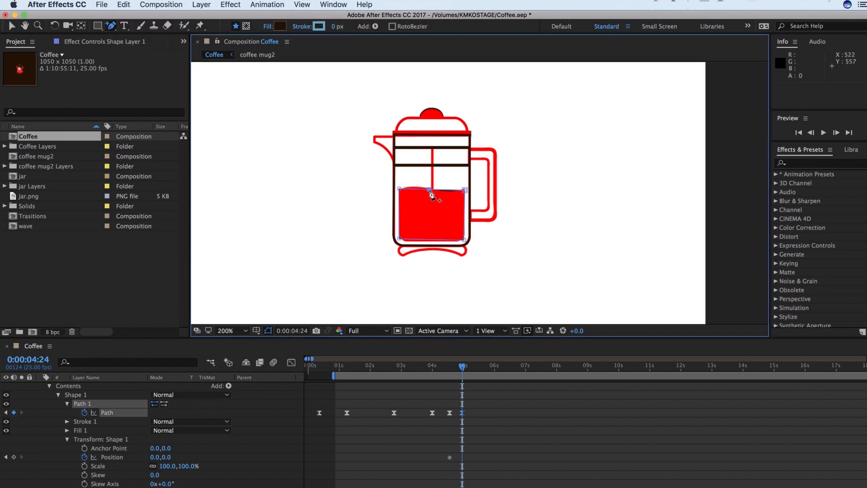
{"action": "left_click_drag", "start_coordinate": [111, 26], "coordinate": [136, 57]}
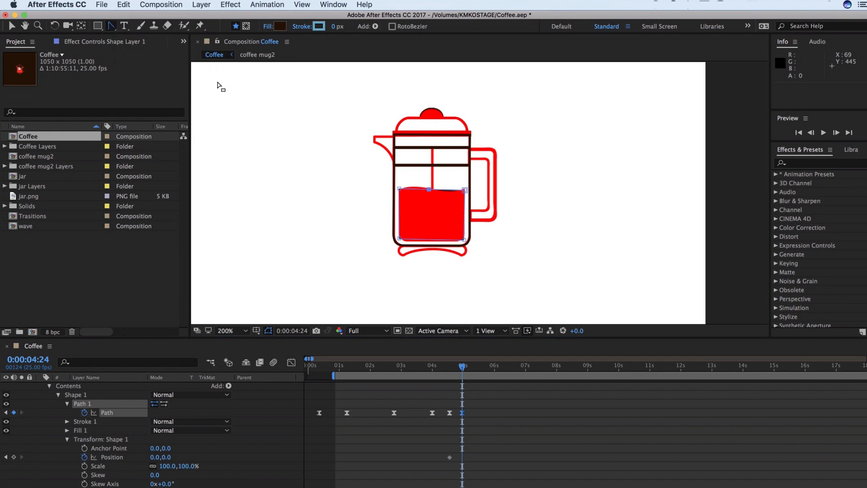
{"action": "mouse_move", "coordinate": [429, 190]}
{"action": "left_mouse_down"}
{"action": "mouse_move", "coordinate": [433, 196]}
{"action": "mouse_move", "coordinate": [416, 186]}
{"action": "left_mouse_up"}
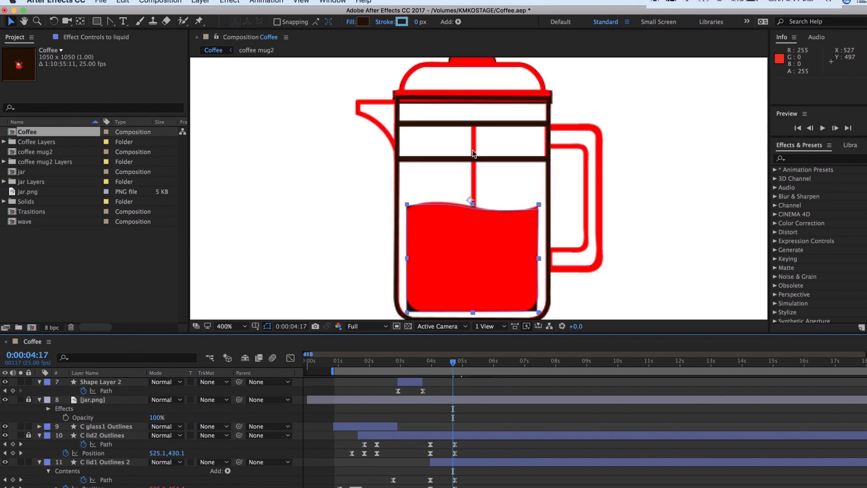
Step: Unlock jar.png and add a new shape layer directly above it
{"action": "left_click", "coordinate": [144, 404]}
{"action": "left_click", "coordinate": [30, 401]}
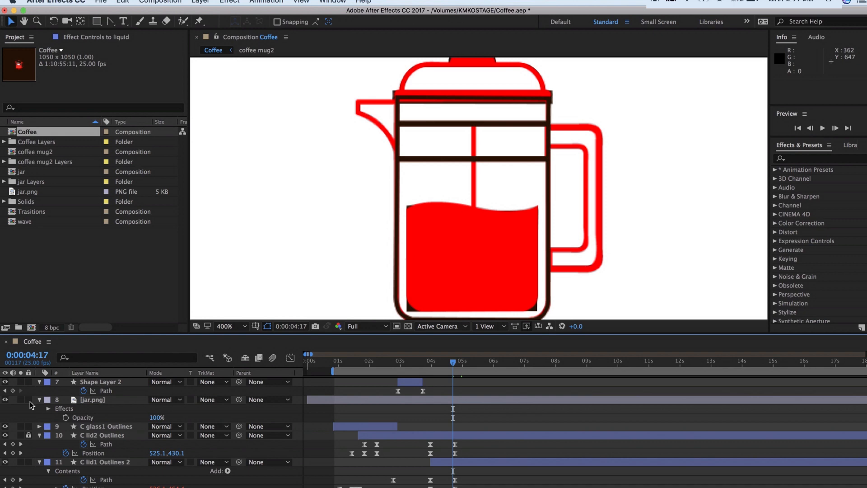
{"action": "left_click", "coordinate": [137, 403]}
{"action": "left_click", "coordinate": [200, 3]}
{"action": "mouse_move", "coordinate": [212, 13]}
{"action": "left_click", "coordinate": [349, 69]}
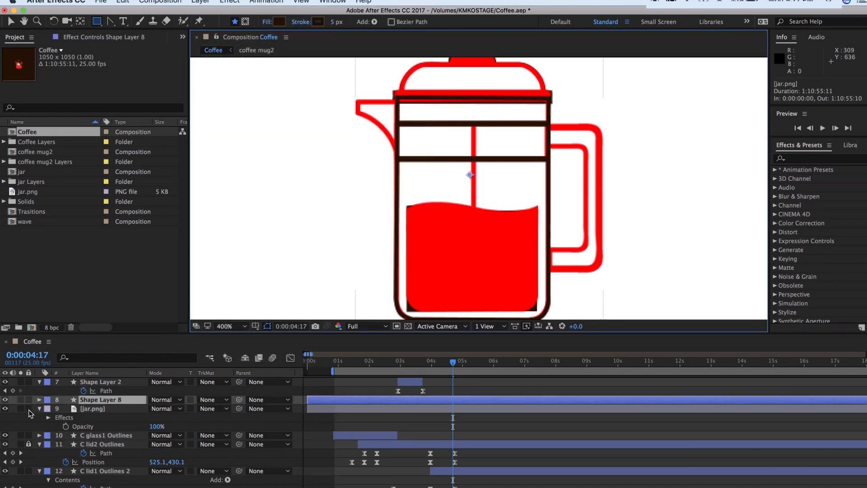
Step: Rename Shape Layer 8 as line
{"action": "right_click", "coordinate": [119, 401]}
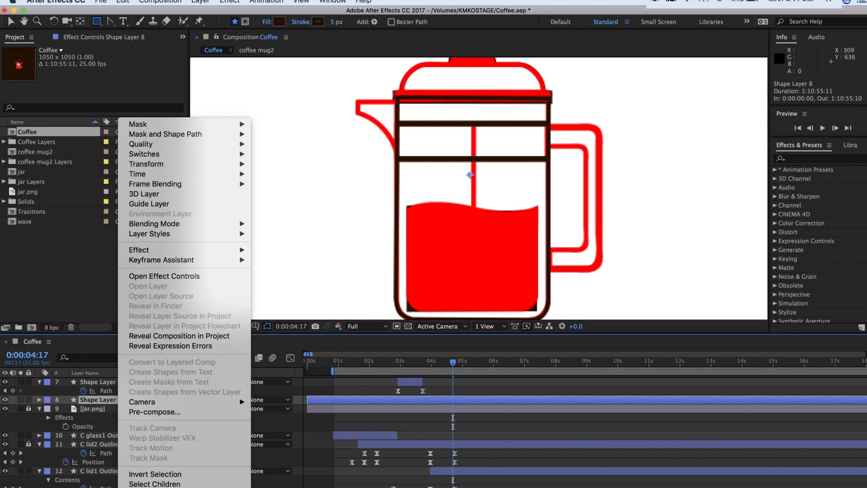
{"action": "key", "text": "Escape"}
{"action": "key", "text": "Return"}
{"action": "type", "text": "linw"}
{"action": "key", "text": "BackSpace"}
{"action": "type", "text": "e"}
{"action": "key", "text": "Return"}
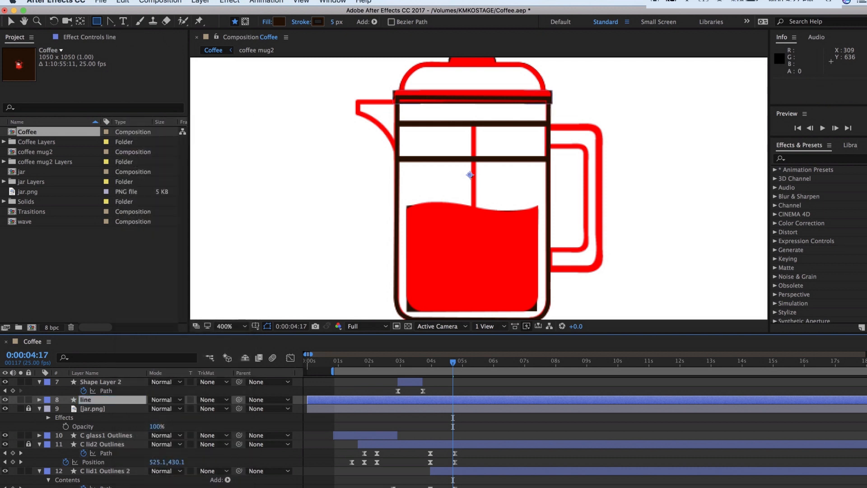
Step: Draw a vertical line on the line layer from the press's upper crossbar down into the liquid, over the plunger rod
{"action": "left_click_drag", "start_coordinate": [109, 21], "coordinate": [136, 19]}
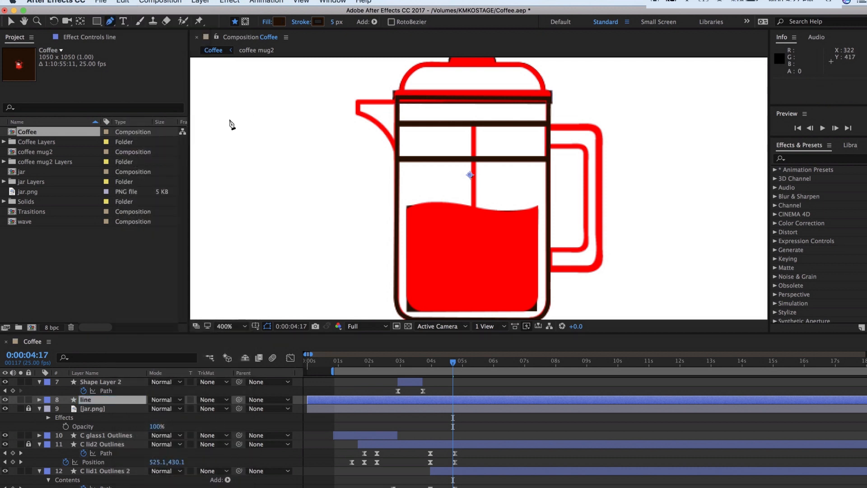
{"action": "left_click", "coordinate": [473, 124]}
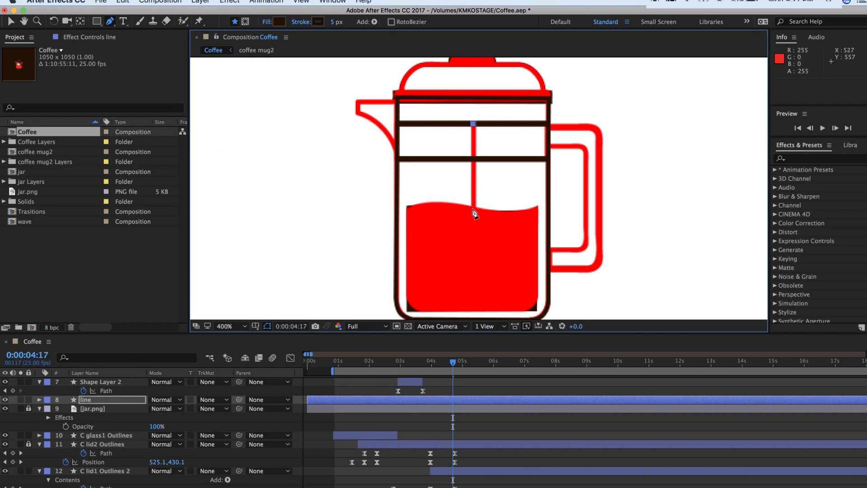
{"action": "key", "text": "v"}
{"action": "scroll", "coordinate": [464, 380], "scroll_direction": "down", "scroll_amount": 1}
Step: Add a Path keyframe to the line layer at 0:00:04:08
{"action": "left_click_drag", "start_coordinate": [452, 362], "coordinate": [440, 362]}
{"action": "left_click", "coordinate": [64, 393]}
{"action": "left_click", "coordinate": [40, 391]}
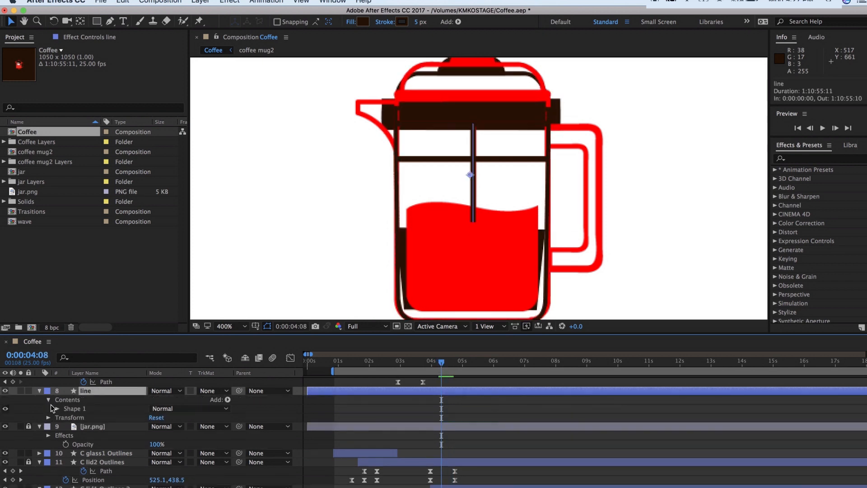
{"action": "left_click", "coordinate": [48, 400]}
{"action": "left_click", "coordinate": [57, 408]}
{"action": "left_click", "coordinate": [72, 426]}
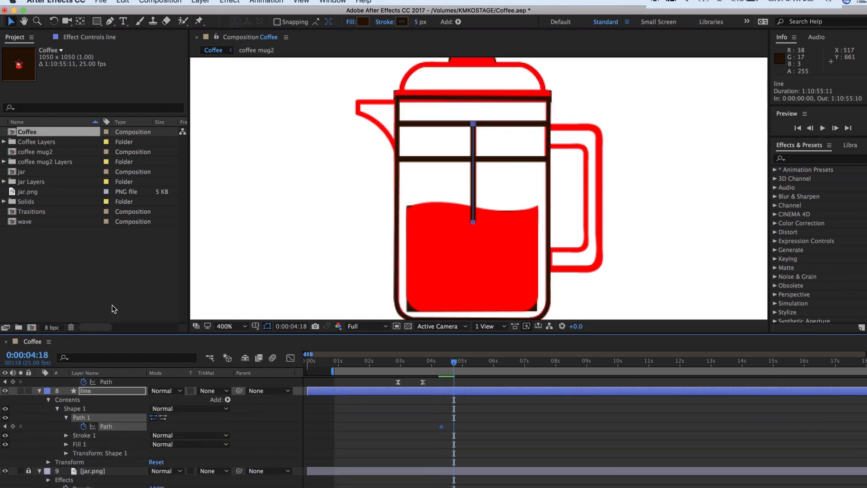
Step: Keyframe the line's full path at 0:00:04:18, shorten it to near the upper crossbar at 0:00:04:08, and preview its growth
{"action": "left_click", "coordinate": [16, 426]}
{"action": "left_click_drag", "start_coordinate": [473, 222], "coordinate": [474, 131]}
{"action": "mouse_move", "coordinate": [442, 372]}
{"action": "left_mouse_down"}
{"action": "mouse_move", "coordinate": [456, 373]}
{"action": "mouse_move", "coordinate": [449, 375]}
{"action": "left_mouse_up"}
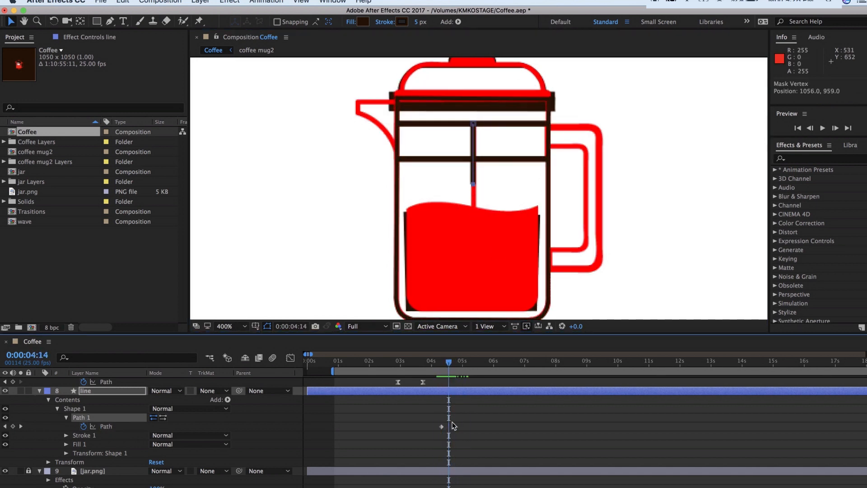
Step: Shift the line layer's Path keyframes earlier so the last one falls at 0:00:04:12, and hide the jar.png reference
{"action": "left_click", "coordinate": [454, 426]}
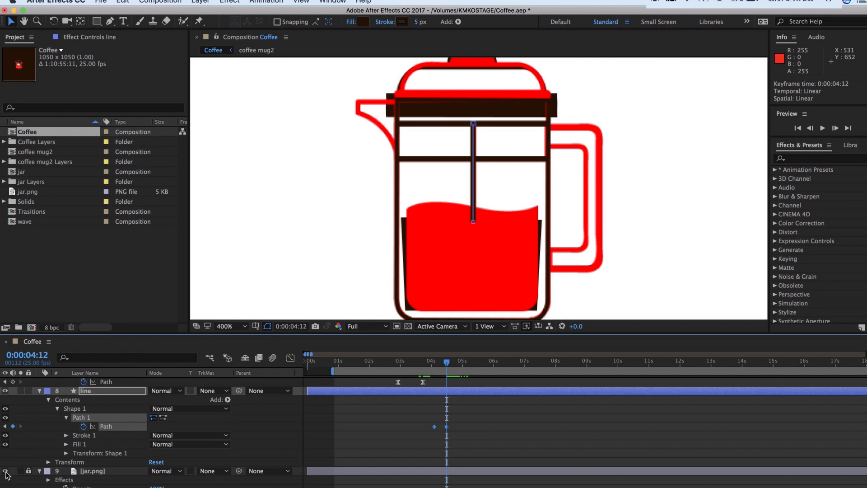
{"action": "left_click", "coordinate": [6, 470]}
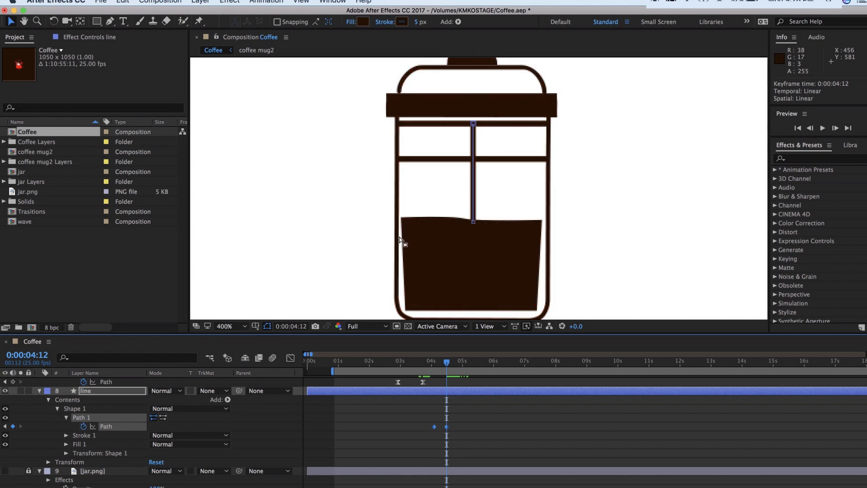
Step: Move the to liquid layer's last Path keyframe later and reshape the two upper corners of the liquid
{"action": "left_click", "coordinate": [420, 250]}
{"action": "scroll", "coordinate": [490, 432], "scroll_direction": "down", "scroll_amount": 3}
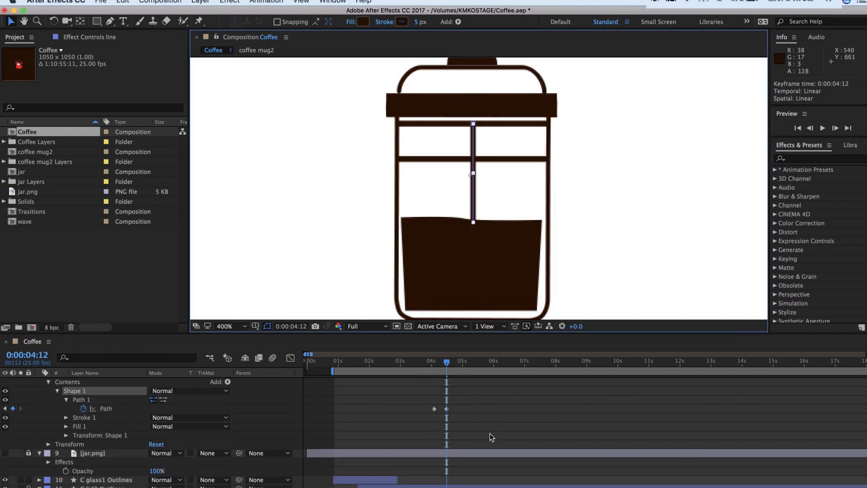
{"action": "left_click", "coordinate": [492, 286]}
{"action": "scroll", "coordinate": [140, 438], "scroll_direction": "down", "scroll_amount": 10}
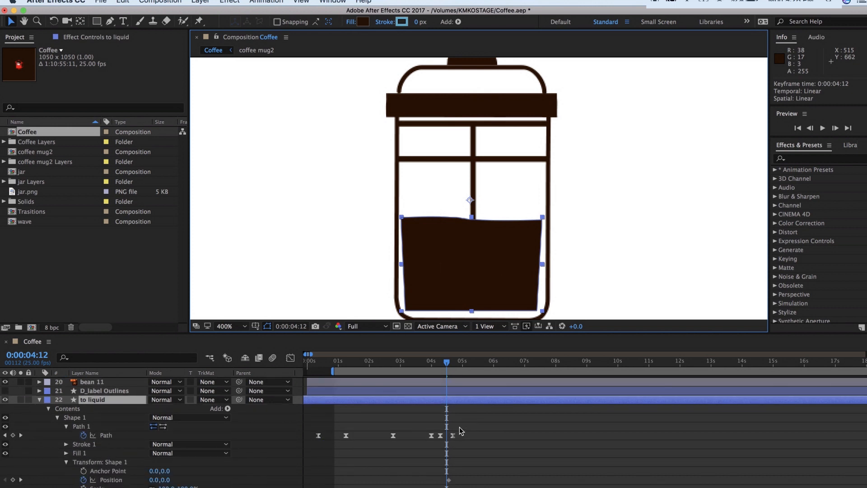
{"action": "left_click_drag", "start_coordinate": [453, 436], "coordinate": [466, 437]}
{"action": "left_click_drag", "start_coordinate": [542, 220], "coordinate": [537, 223]}
{"action": "left_click_drag", "start_coordinate": [401, 217], "coordinate": [441, 230]}
Step: Bend the liquid's surface into a wave at 0:00:04:22, reverse the curve a few frames on, and preview the motion
{"action": "left_click_drag", "start_coordinate": [454, 363], "coordinate": [460, 363]}
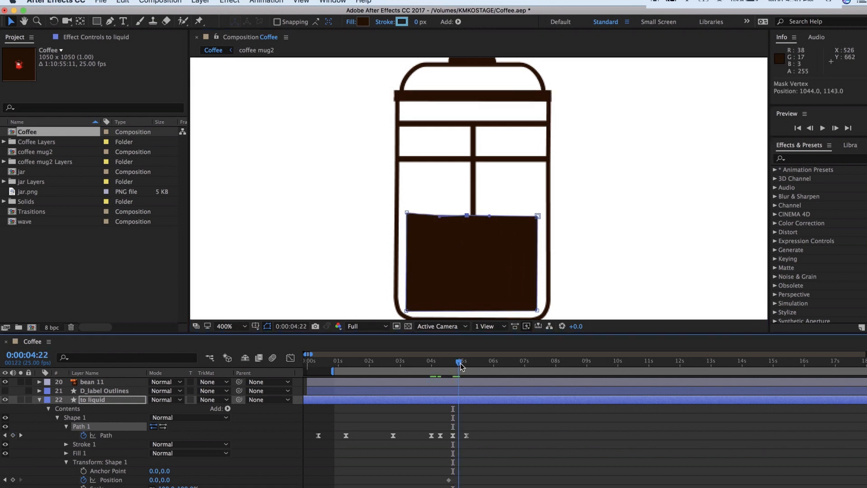
{"action": "left_click_drag", "start_coordinate": [489, 216], "coordinate": [488, 229]}
{"action": "left_click_drag", "start_coordinate": [440, 217], "coordinate": [444, 203]}
{"action": "mouse_move", "coordinate": [460, 362]}
{"action": "left_mouse_down"}
{"action": "mouse_move", "coordinate": [469, 363]}
{"action": "mouse_move", "coordinate": [450, 367]}
{"action": "mouse_move", "coordinate": [463, 364]}
{"action": "left_mouse_up"}
{"action": "left_click_drag", "start_coordinate": [491, 216], "coordinate": [490, 200]}
{"action": "left_click_drag", "start_coordinate": [442, 202], "coordinate": [445, 222]}
{"action": "left_click_drag", "start_coordinate": [462, 363], "coordinate": [478, 365]}
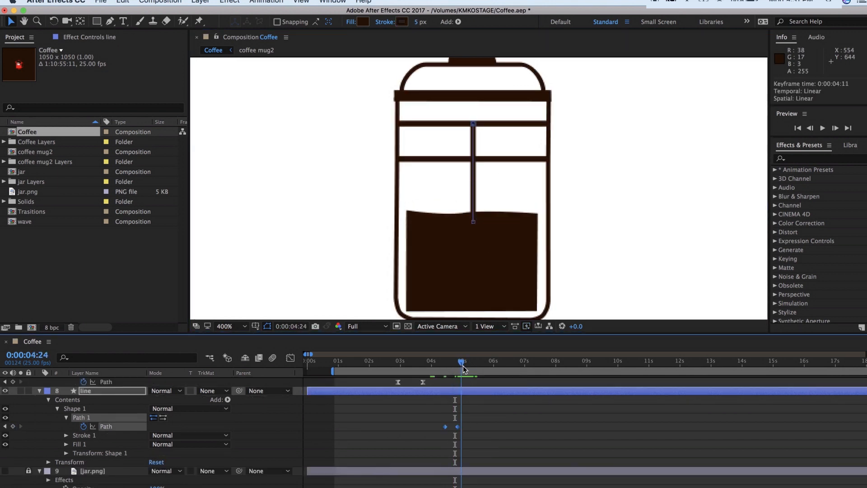
{"action": "left_click_drag", "start_coordinate": [449, 363], "coordinate": [437, 371]}
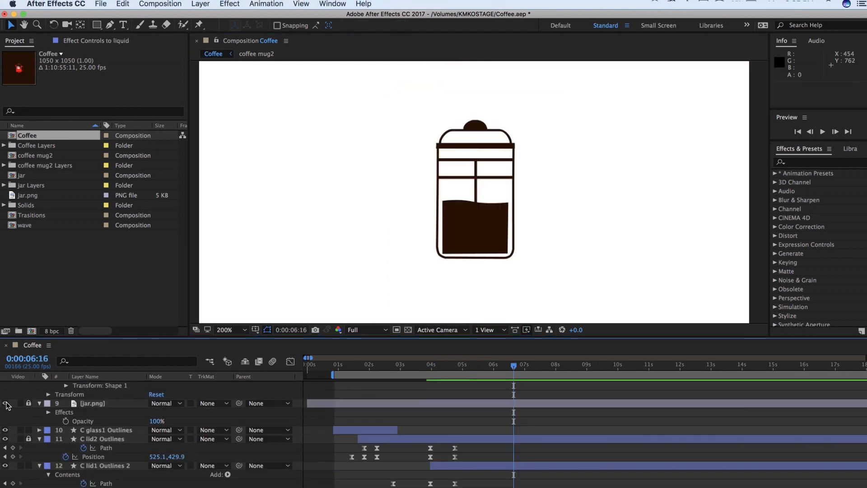
Step: Show the jar.png reference again and copy the mouth, handle and bottom layers from the jar composition
{"action": "left_click", "coordinate": [5, 403]}
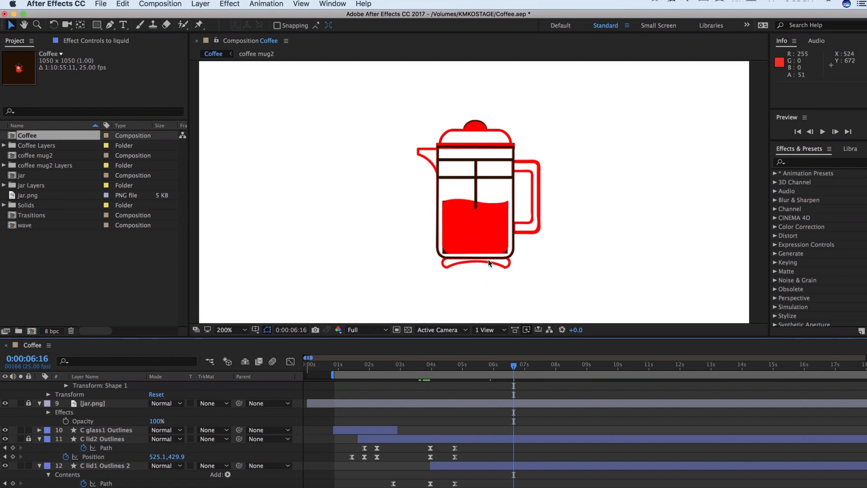
{"action": "double_click", "coordinate": [21, 176]}
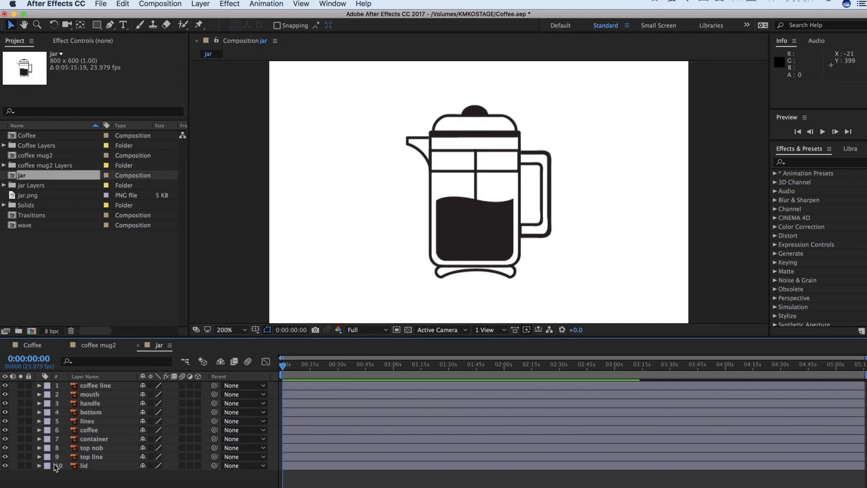
{"action": "left_click", "coordinate": [103, 394]}
{"action": "left_click", "coordinate": [100, 403], "text": "super"}
{"action": "left_click", "coordinate": [97, 412], "text": "super"}
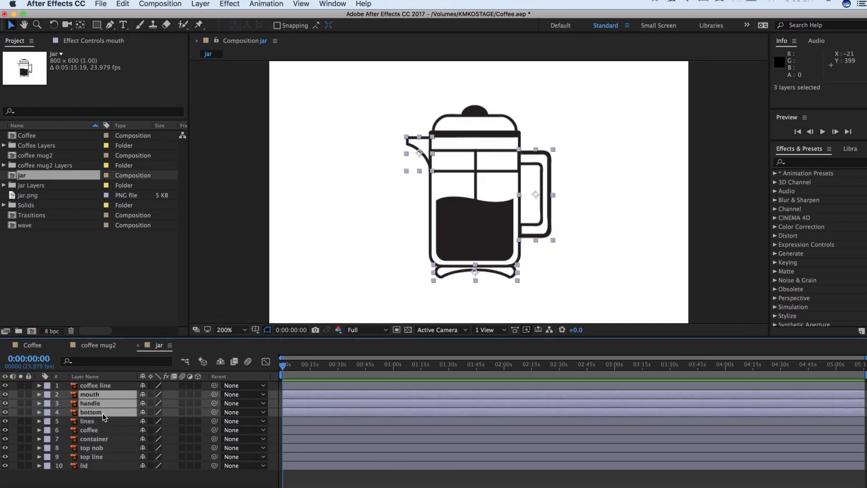
{"action": "key", "text": "super+c"}
Step: Paste the copied mouth, handle and bottom layers above Shape Layer 6 in the Coffee composition
{"action": "left_click", "coordinate": [96, 346]}
{"action": "left_click", "coordinate": [36, 345]}
{"action": "scroll", "coordinate": [99, 388], "scroll_direction": "up", "scroll_amount": 10}
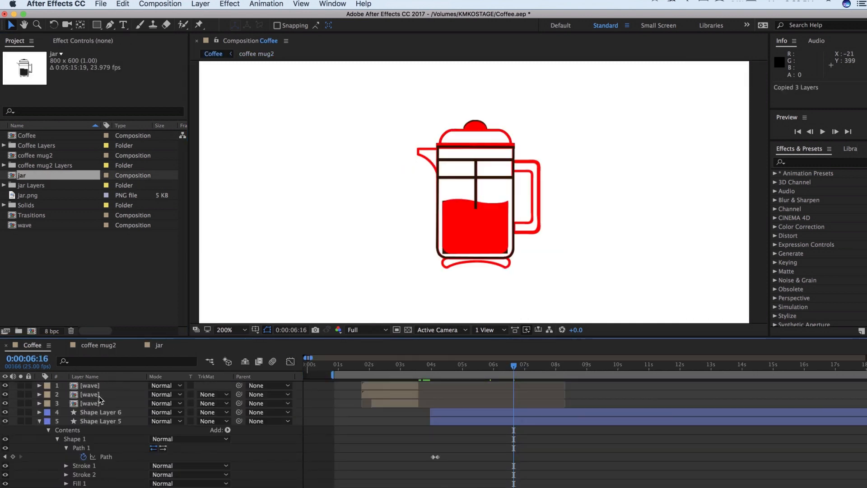
{"action": "left_click", "coordinate": [100, 412]}
{"action": "key", "text": "super+v"}
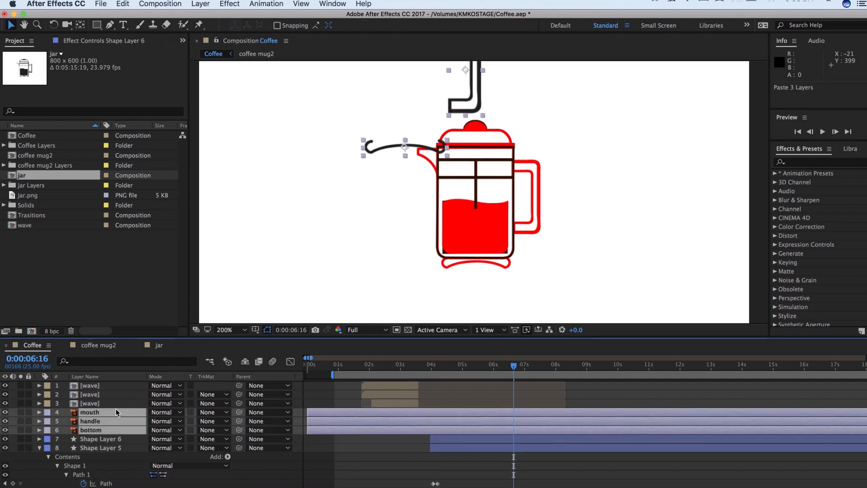
Step: Start the three pasted layers at 0:00:06:11 and move them around the coffee press near their reference parts
{"action": "left_click_drag", "start_coordinate": [387, 431], "coordinate": [561, 422]}
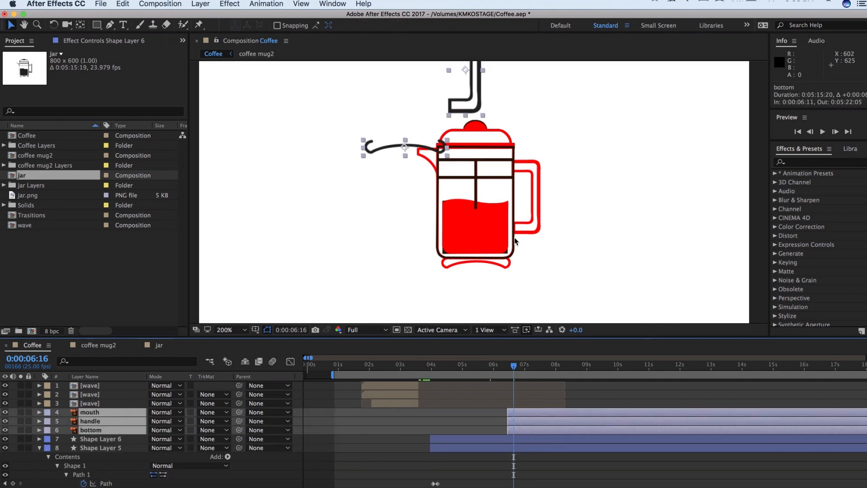
{"action": "left_click_drag", "start_coordinate": [407, 150], "coordinate": [472, 271]}
Step: Add a null object and parent the mouth, handle and bottom layers to it
{"action": "left_click", "coordinate": [200, 3]}
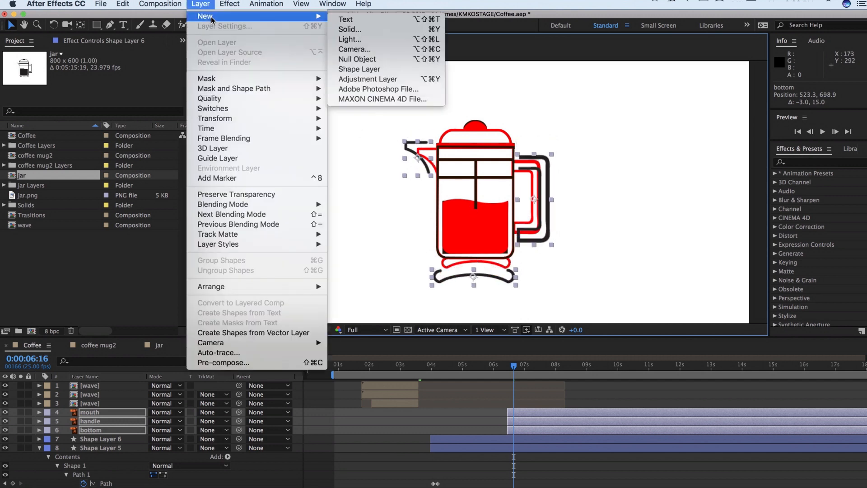
{"action": "left_click", "coordinate": [357, 61]}
{"action": "left_click", "coordinate": [109, 438]}
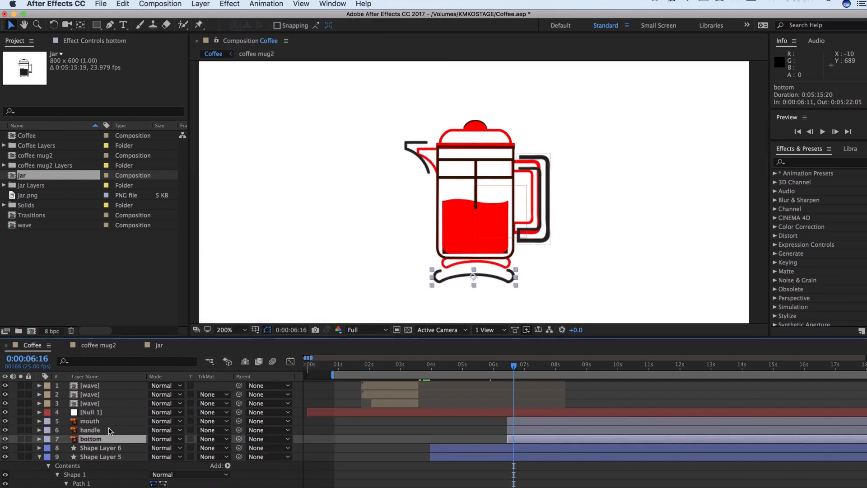
{"action": "left_click", "coordinate": [110, 421], "text": "shift"}
{"action": "left_click_drag", "start_coordinate": [239, 430], "coordinate": [108, 412]}
Step: Set the null's Scale to 85% to shrink the mouth, handle and bottom together
{"action": "left_click", "coordinate": [108, 412]}
{"action": "key", "text": "s"}
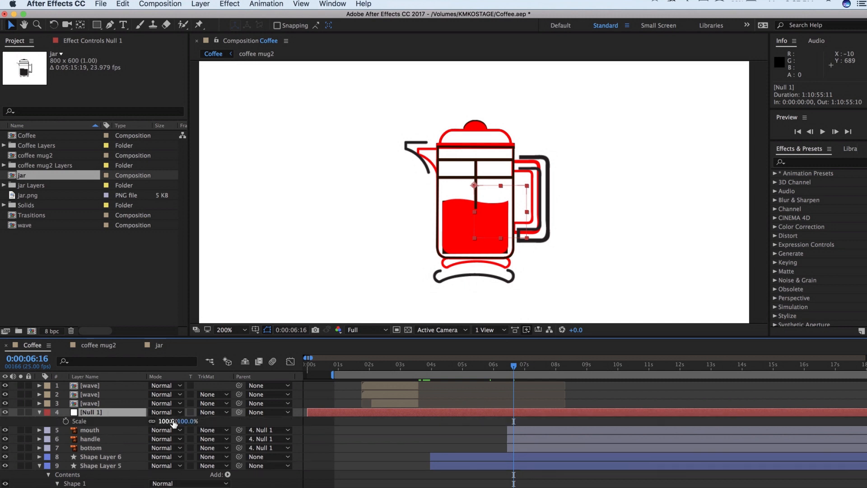
{"action": "key", "text": "Return"}
{"action": "left_click_drag", "start_coordinate": [170, 424], "coordinate": [162, 424]}
{"action": "left_click", "coordinate": [165, 421]}
{"action": "type", "text": "85"}
{"action": "key", "text": "Return"}
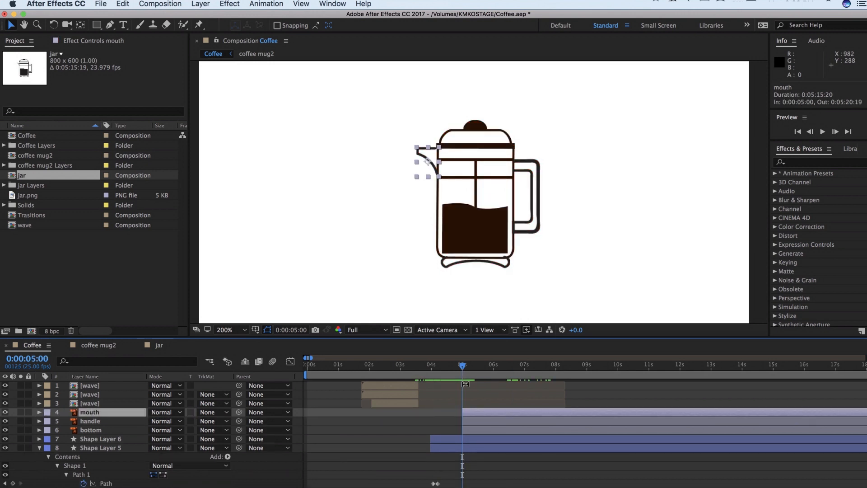
Step: Keyframe the mouth layer's Position at 0:00:05:20, and at 0:00:05:00 move it horizontally inside the press to X 474.9
{"action": "key", "text": "p"}
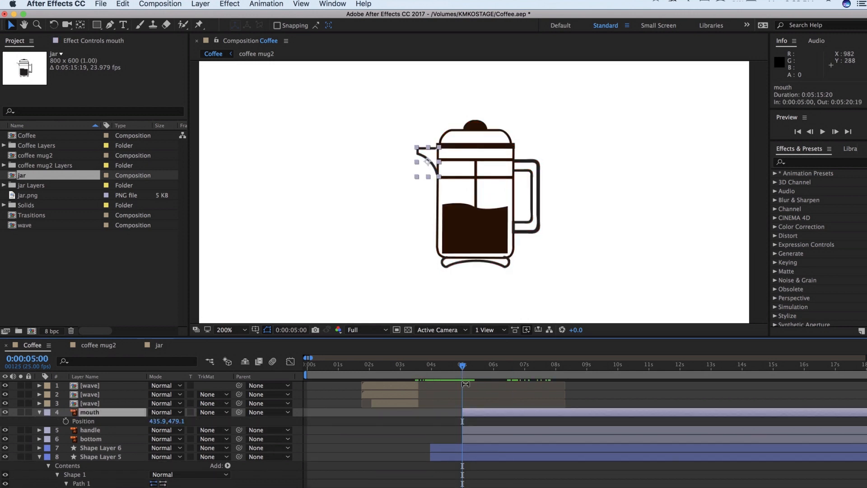
{"action": "key", "text": "shift+Page_Down"}
{"action": "key", "text": "shift+Page_Down"}
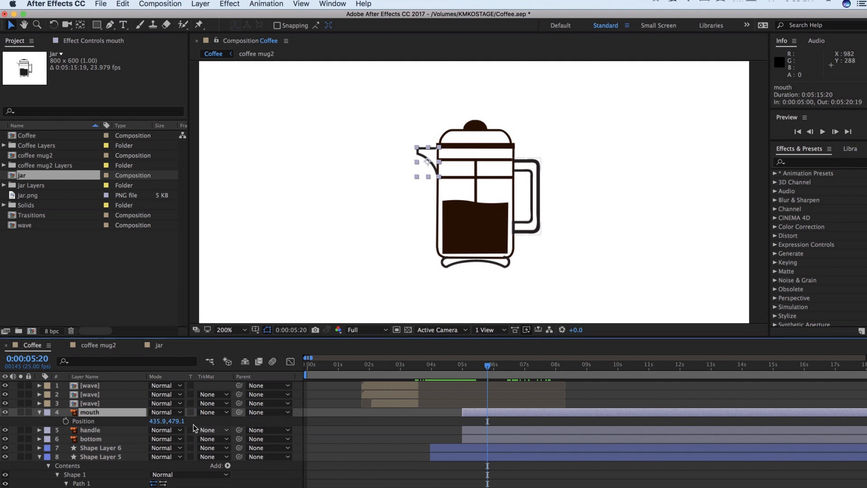
{"action": "left_click", "coordinate": [66, 421]}
{"action": "key", "text": "shift+Page_Up"}
{"action": "key", "text": "shift+Page_Up"}
{"action": "key", "text": "Right"}
{"action": "key", "text": "Right"}
{"action": "key", "text": "Right"}
{"action": "key", "text": "Right"}
{"action": "key", "text": "Right"}
{"action": "key", "text": "Right"}
{"action": "key", "text": "Right"}
{"action": "key", "text": "Right"}
{"action": "key", "text": "Right"}
{"action": "key", "text": "Right"}
{"action": "key", "text": "Right"}
{"action": "key", "text": "Right"}
{"action": "key", "text": "Right"}
{"action": "key", "text": "Right"}
{"action": "key", "text": "Right"}
{"action": "key", "text": "Right"}
{"action": "key", "text": "Right"}
{"action": "key", "text": "Right"}
{"action": "key", "text": "Right"}
{"action": "key", "text": "Right"}
{"action": "key", "text": "Right"}
{"action": "key", "text": "Right"}
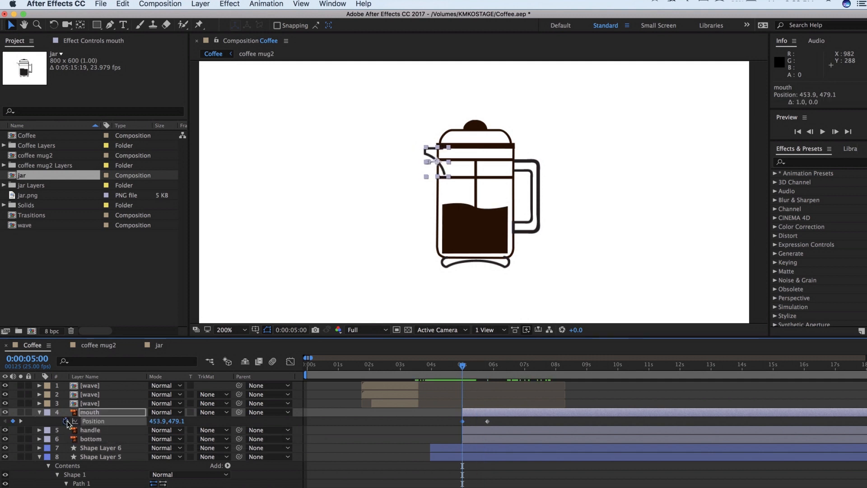
{"action": "left_click", "coordinate": [129, 414]}
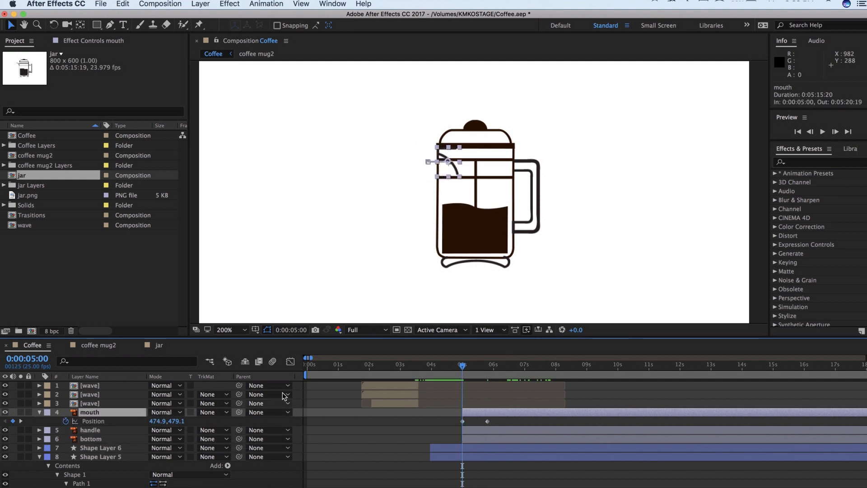
Step: Add a shape layer above the mouth layer and draw a rectangle covering the spout area beside the glass
{"action": "left_click", "coordinate": [200, 4]}
{"action": "mouse_move", "coordinate": [271, 24]}
{"action": "left_click", "coordinate": [361, 70]}
{"action": "left_click", "coordinate": [96, 25]}
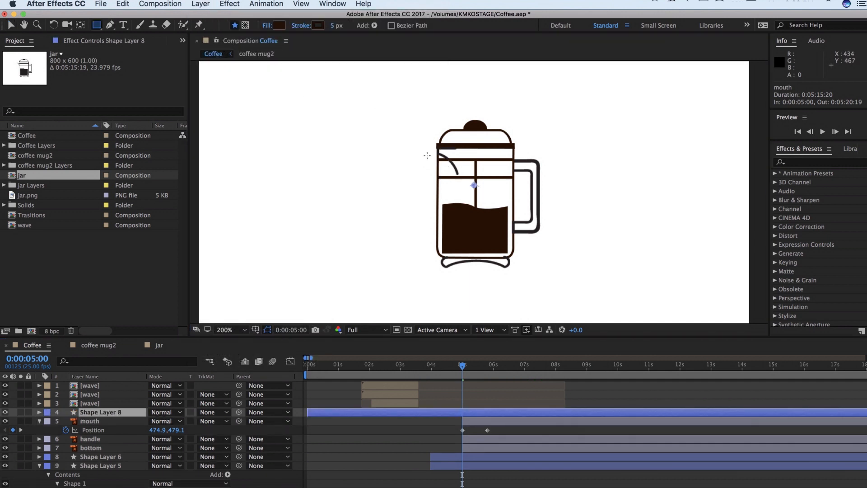
{"action": "left_click_drag", "start_coordinate": [437, 144], "coordinate": [406, 176]}
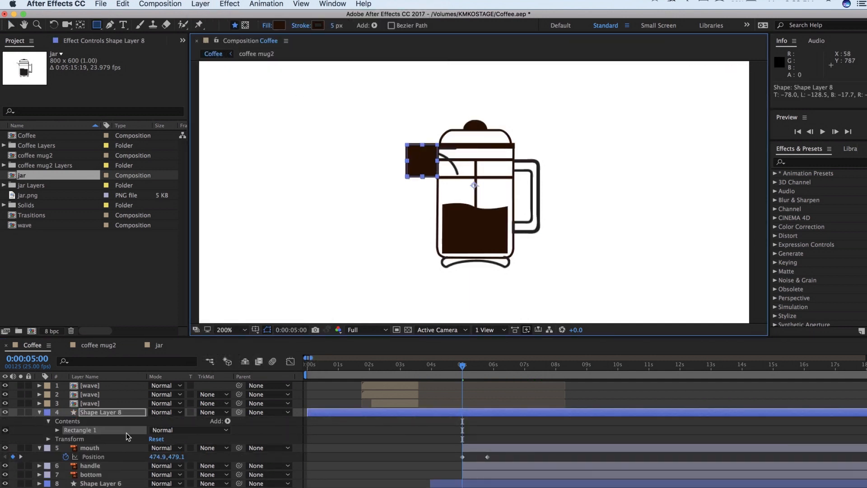
Step: Set the mouth layer's track matte to Alpha using Shape Layer 8, and preview the spout sliding out
{"action": "left_click", "coordinate": [212, 447]}
{"action": "left_click", "coordinate": [235, 464]}
{"action": "left_click_drag", "start_coordinate": [456, 366], "coordinate": [514, 384]}
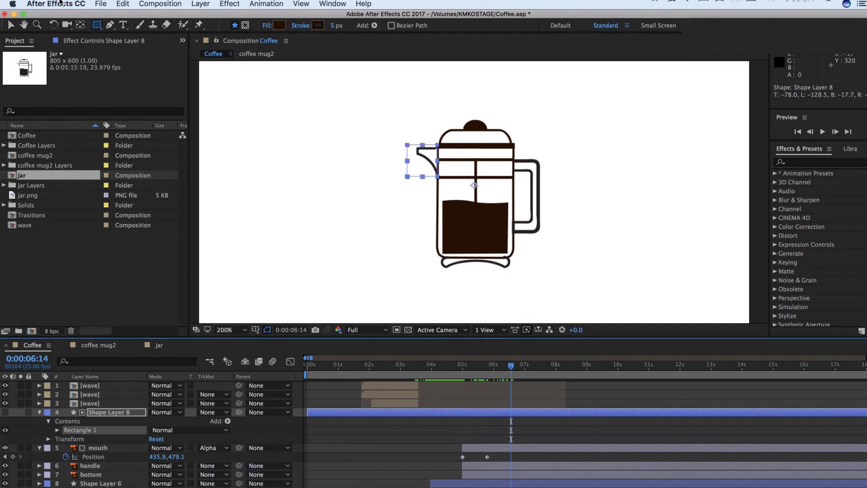
{"action": "left_click", "coordinate": [13, 25]}
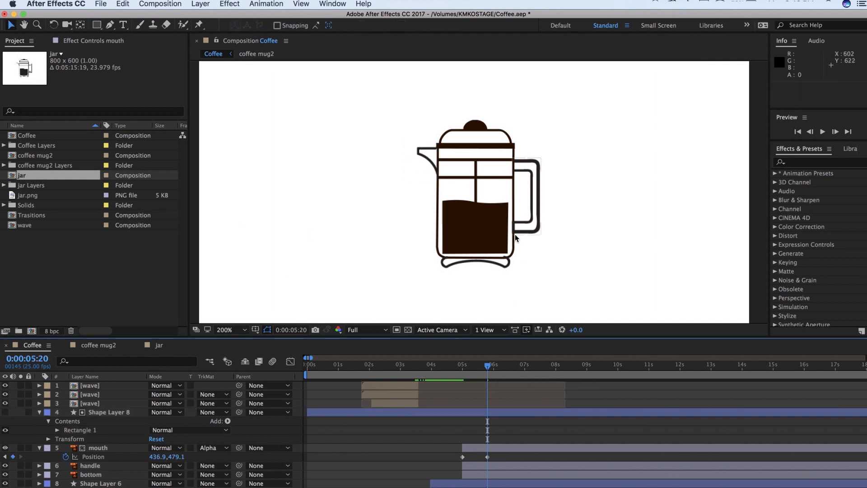
{"action": "left_click_drag", "start_coordinate": [489, 368], "coordinate": [451, 368]}
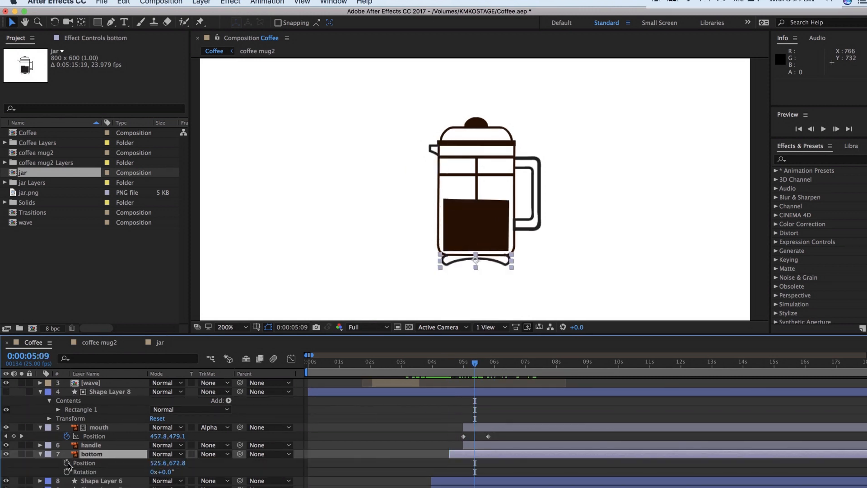
Step: Keyframe the bottom layer's Position and Rotation at 0:00:05:09, and raise it to Y 652.8 at its start, 0:00:04:14
{"action": "left_click", "coordinate": [67, 463]}
{"action": "left_click", "coordinate": [67, 472]}
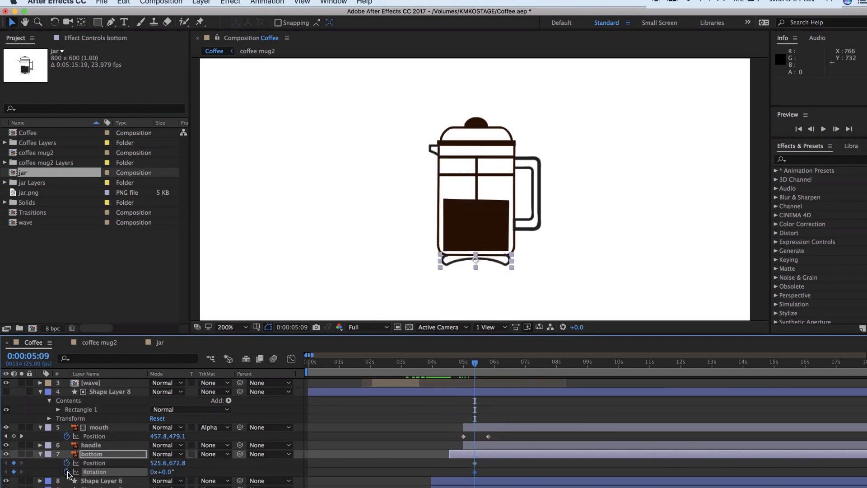
{"action": "key", "text": "i"}
{"action": "key", "text": "Up"}
{"action": "key", "text": "Up"}
{"action": "key", "text": "Up"}
{"action": "key", "text": "Up"}
{"action": "key", "text": "Up"}
{"action": "key", "text": "Up"}
{"action": "key", "text": "Up"}
{"action": "key", "text": "Up"}
{"action": "key", "text": "Up"}
{"action": "key", "text": "Up"}
{"action": "key", "text": "Up"}
{"action": "key", "text": "Up"}
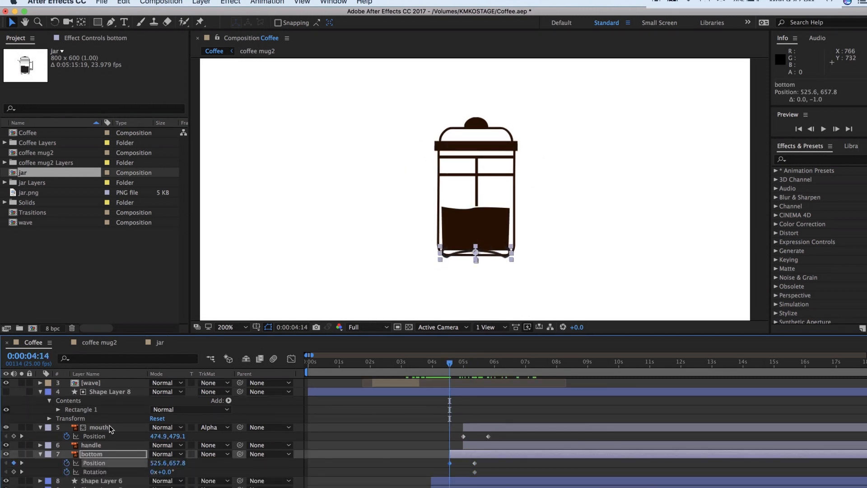
Step: Set the bottom layer's Rotation to -10° at 0:00:04:14 and +10° at 0:00:04:24, and preview the wobble
{"action": "left_click", "coordinate": [162, 471]}
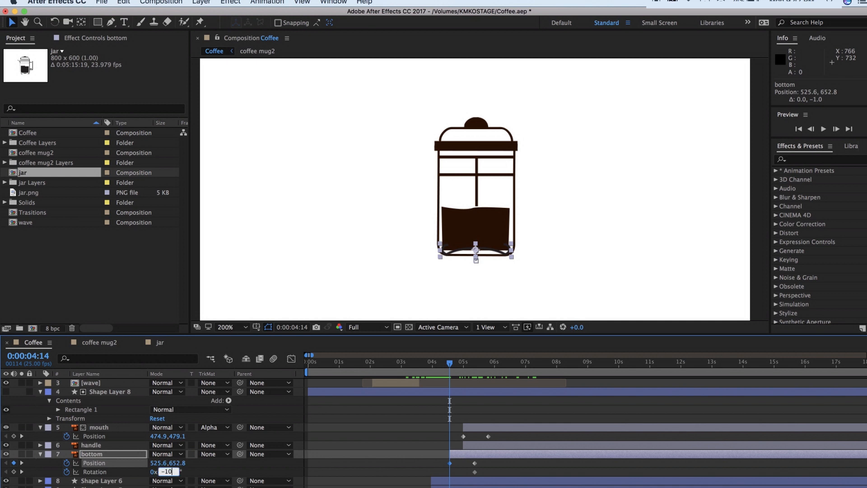
{"action": "left_click", "coordinate": [272, 475]}
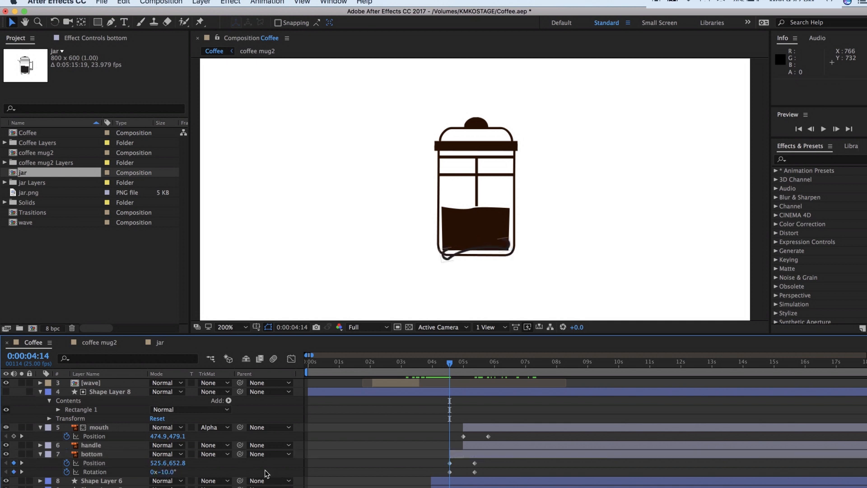
{"action": "left_click", "coordinate": [131, 462]}
{"action": "key", "text": "shift+Page_Down"}
{"action": "left_click", "coordinate": [163, 472]}
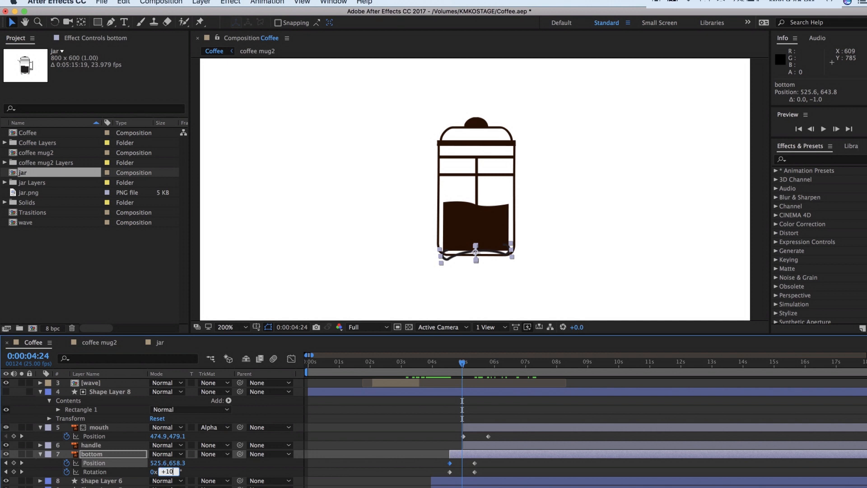
{"action": "type", "text": "+10"}
{"action": "key", "text": "Return"}
{"action": "left_click_drag", "start_coordinate": [462, 365], "coordinate": [481, 367]}
Step: Add a shape layer above the bottom layer and draw a rectangle covering the base area below the glass
{"action": "left_click", "coordinate": [201, 2]}
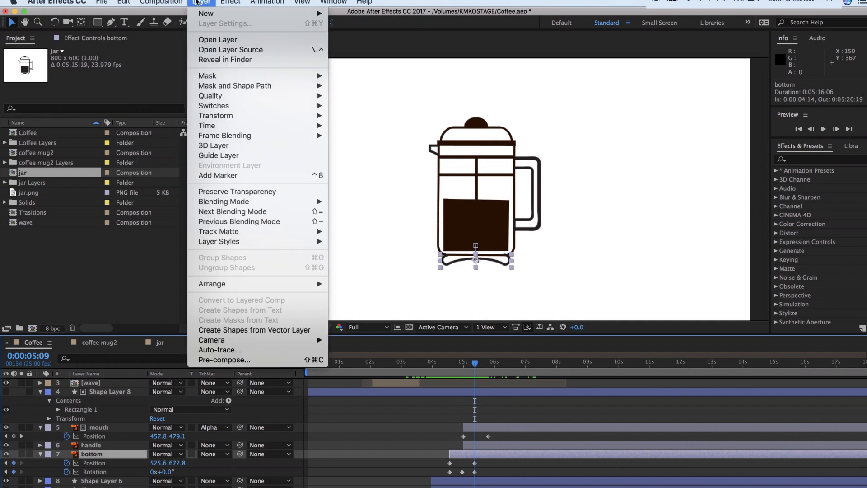
{"action": "mouse_move", "coordinate": [205, 13]}
{"action": "left_click", "coordinate": [352, 62]}
{"action": "left_click", "coordinate": [98, 23]}
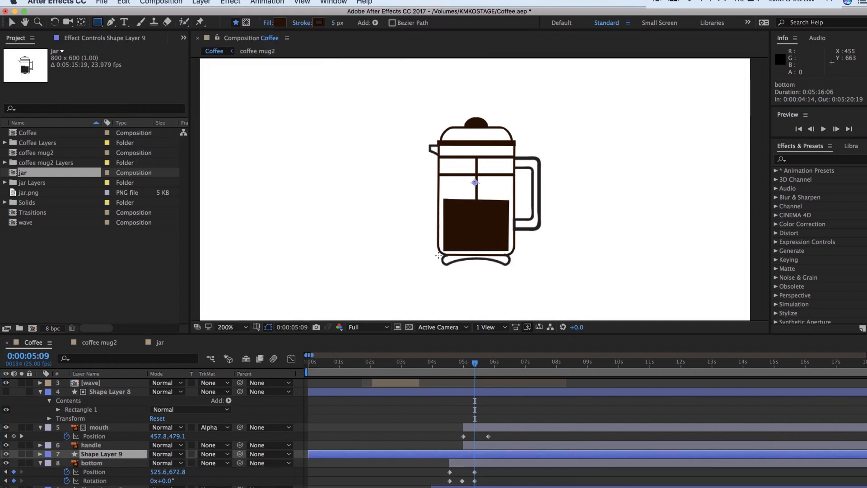
{"action": "left_click_drag", "start_coordinate": [438, 255], "coordinate": [529, 277]}
Step: Set the bottom layer's track matte to Alpha using Shape Layer 9, and preview the base and spout animation
{"action": "scroll", "coordinate": [125, 445], "scroll_direction": "down", "scroll_amount": 2}
{"action": "left_click", "coordinate": [214, 472]}
{"action": "left_click", "coordinate": [216, 465]}
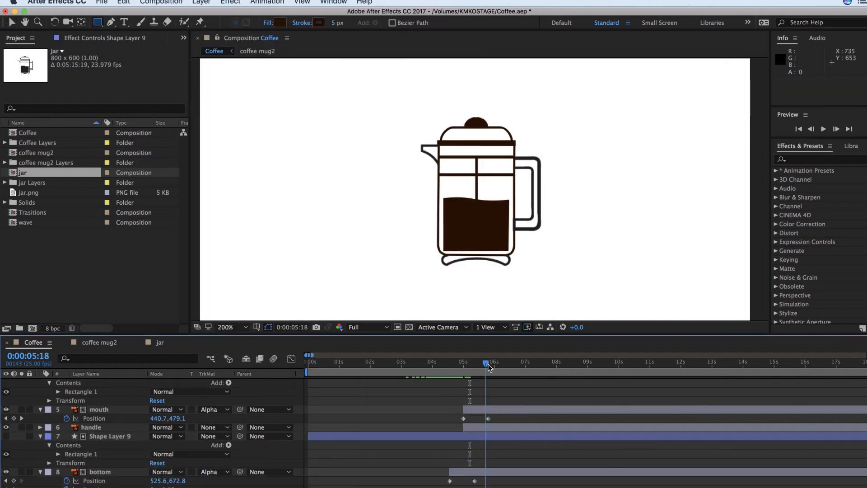
{"action": "mouse_move", "coordinate": [488, 365]}
{"action": "left_mouse_down"}
{"action": "mouse_move", "coordinate": [446, 366]}
{"action": "mouse_move", "coordinate": [490, 365]}
{"action": "left_mouse_up"}
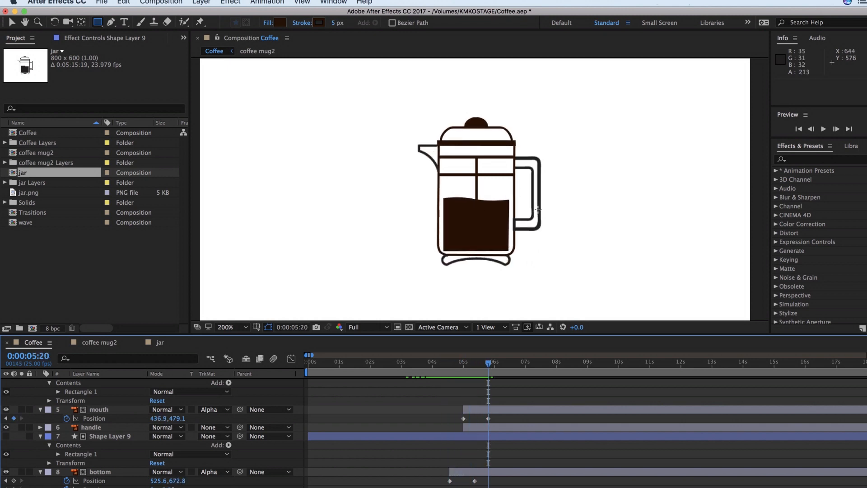
Step: Keyframe the handle's Position at 0:00:05:20, set its X to 575.6 at 0:00:05:00, and ease both keyframes
{"action": "key", "text": "v"}
{"action": "left_click", "coordinate": [538, 207]}
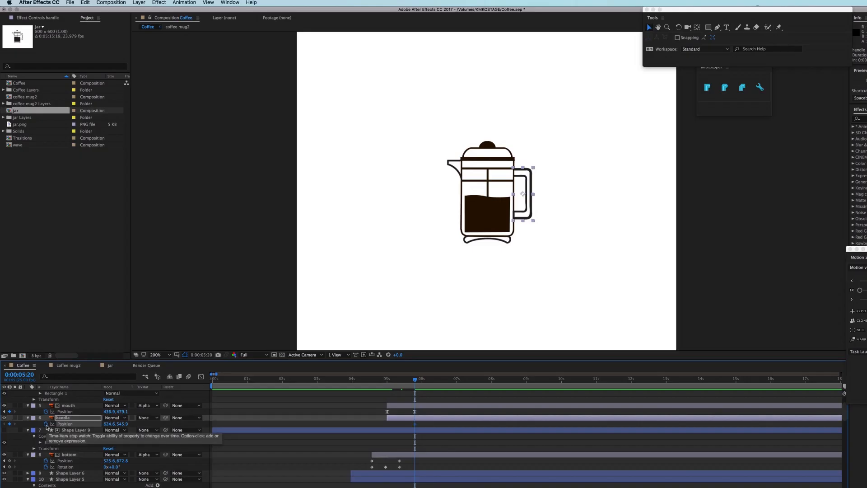
{"action": "key", "text": "j"}
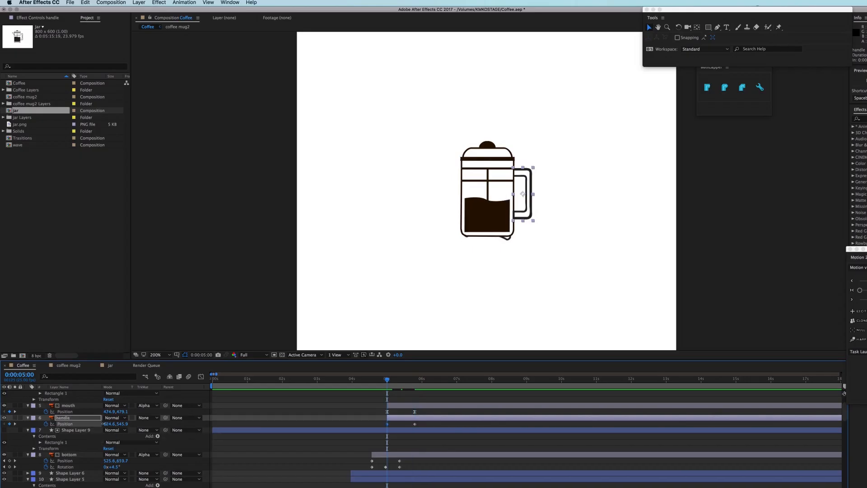
{"action": "left_click_drag", "start_coordinate": [103, 424], "coordinate": [88, 423]}
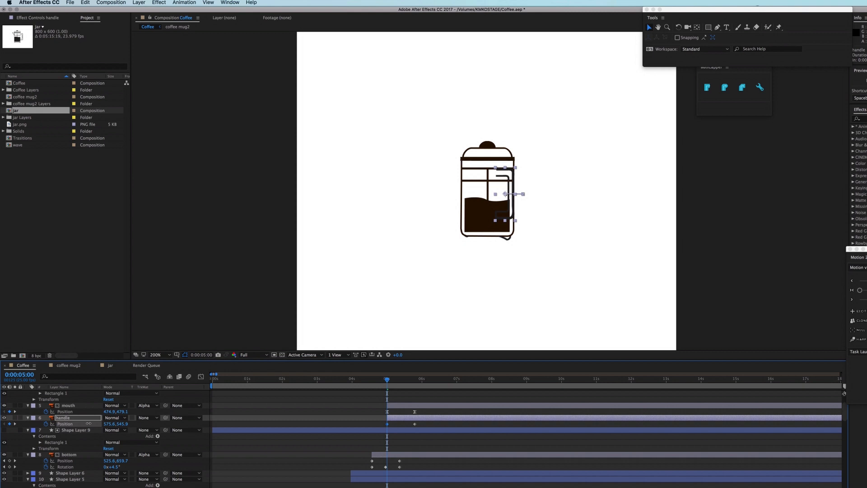
{"action": "left_click_drag", "start_coordinate": [423, 426], "coordinate": [352, 421]}
{"action": "left_click", "coordinate": [852, 300]}
Step: Add a shape layer above the handle layer and draw a mustard rectangle with 0 px stroke covering the handle area beside the glass
{"action": "scroll", "coordinate": [722, 325], "scroll_direction": "up", "scroll_amount": 1}
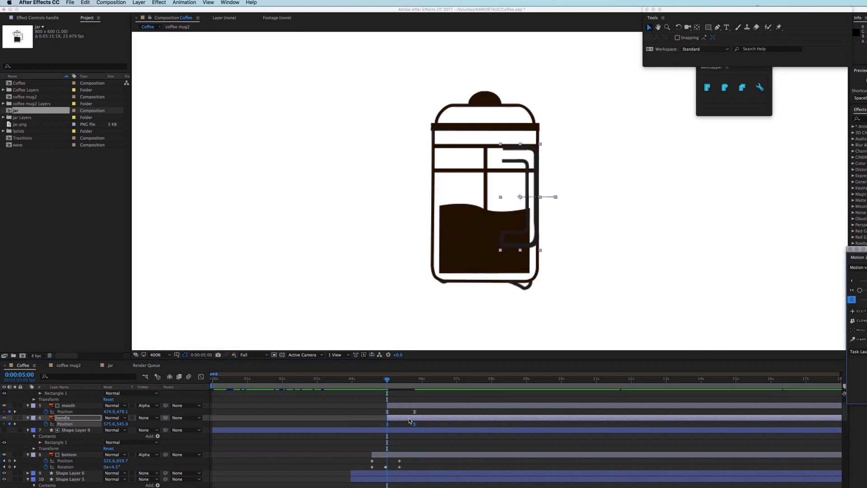
{"action": "left_click", "coordinate": [138, 2]}
{"action": "left_click", "coordinate": [246, 37]}
{"action": "key", "text": "q"}
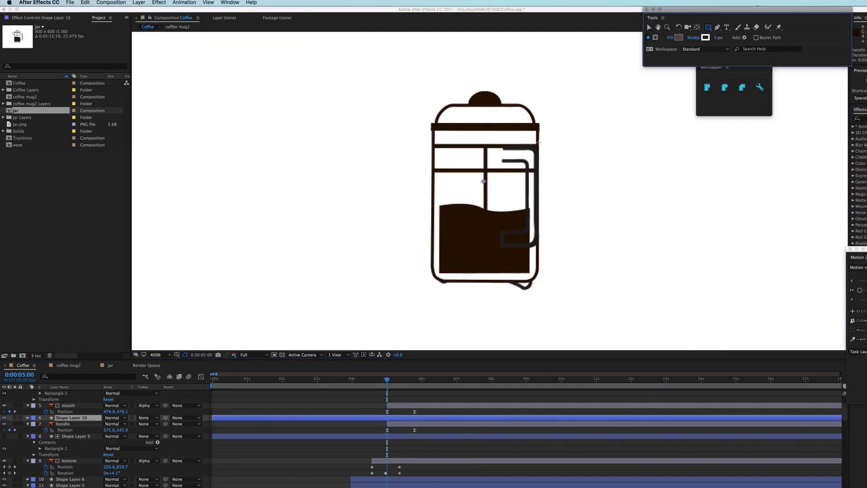
{"action": "left_click_drag", "start_coordinate": [538, 142], "coordinate": [588, 248]}
{"action": "left_click", "coordinate": [679, 38]}
{"action": "left_click", "coordinate": [264, 273]}
{"action": "left_click", "coordinate": [366, 246]}
{"action": "left_click", "coordinate": [716, 38]}
{"action": "type", "text": "0"}
{"action": "key", "text": "Return"}
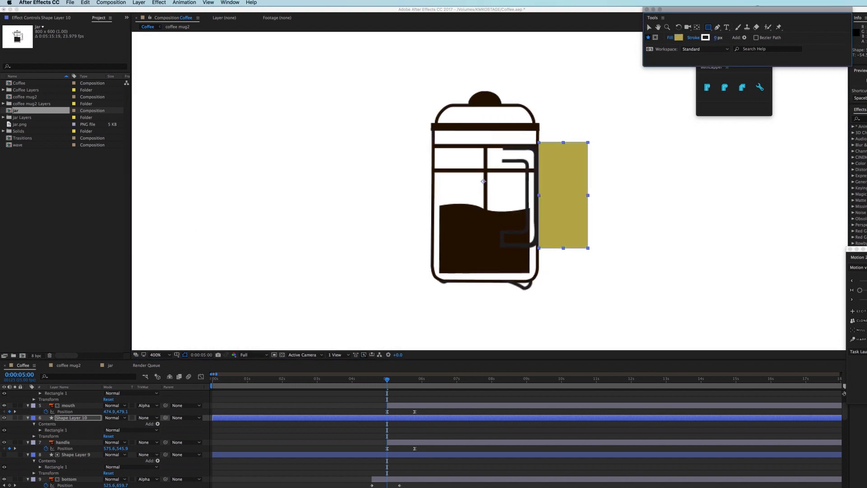
Step: Set the handle layer's track matte to Alpha using Shape Layer 10, and preview the handle's reveal
{"action": "key", "text": "v"}
{"action": "left_click", "coordinate": [73, 442]}
{"action": "left_click", "coordinate": [147, 442]}
{"action": "left_click", "coordinate": [171, 461]}
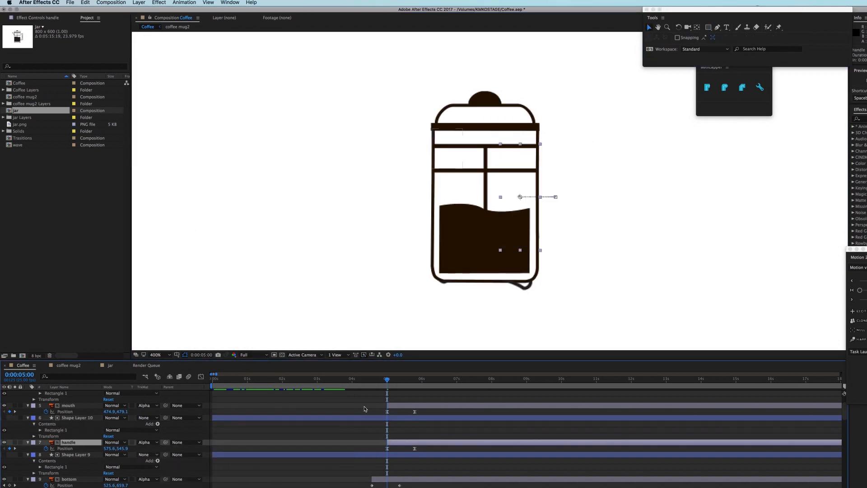
{"action": "key", "text": "space"}
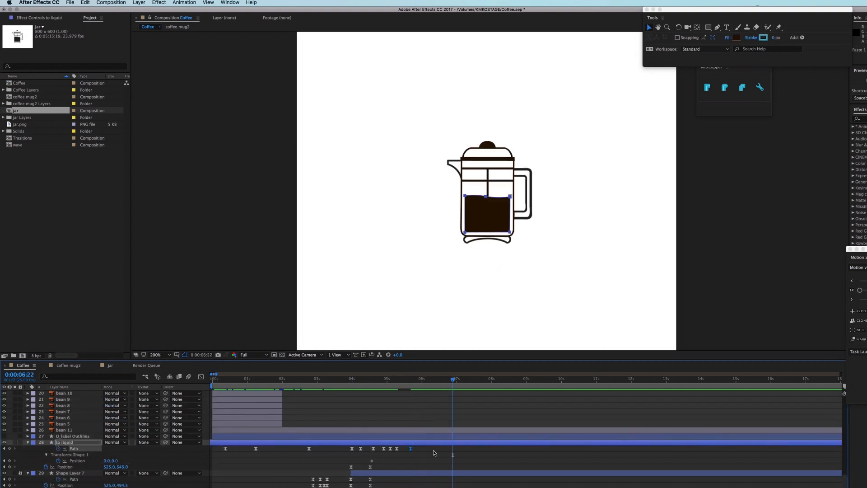
Step: Reshape the liquid layer's path at 0:00:06:22, extending its corners and top midpoint to fill the whole canvas, and preview the animation
{"action": "key", "text": "comma"}
{"action": "left_click", "coordinate": [500, 194]}
{"action": "left_click_drag", "start_coordinate": [500, 194], "coordinate": [581, 97]}
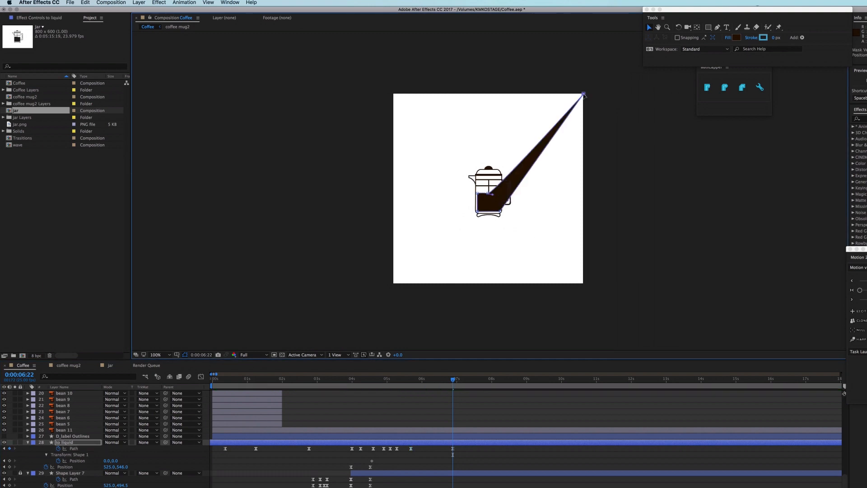
{"action": "key", "text": "period"}
{"action": "key", "text": "comma"}
{"action": "left_click_drag", "start_coordinate": [500, 209], "coordinate": [583, 284]}
{"action": "left_click_drag", "start_coordinate": [478, 213], "coordinate": [392, 284]}
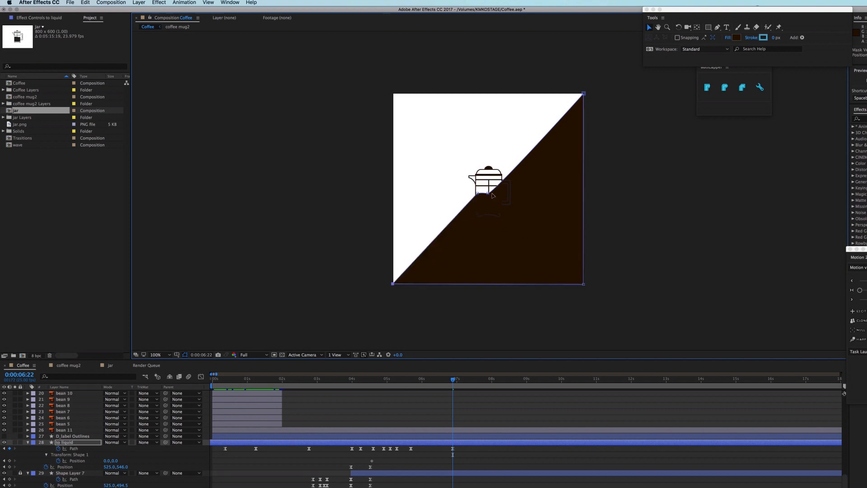
{"action": "left_click_drag", "start_coordinate": [478, 194], "coordinate": [392, 94]}
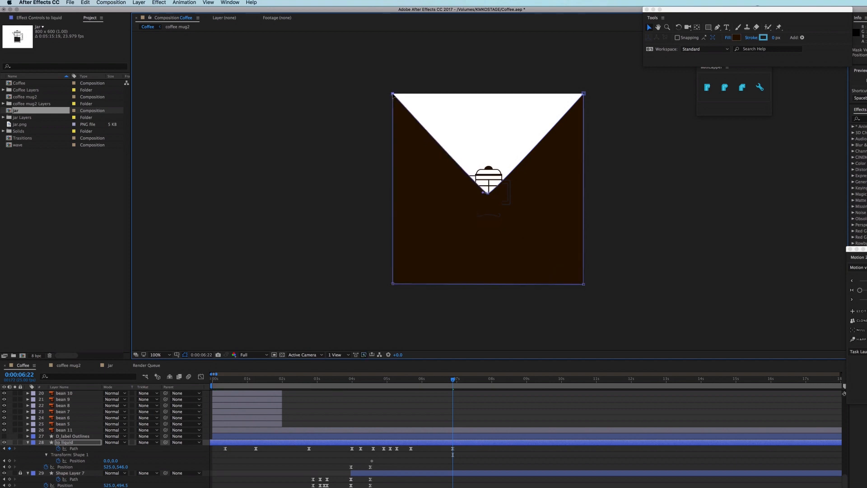
{"action": "left_click_drag", "start_coordinate": [485, 191], "coordinate": [482, 94]}
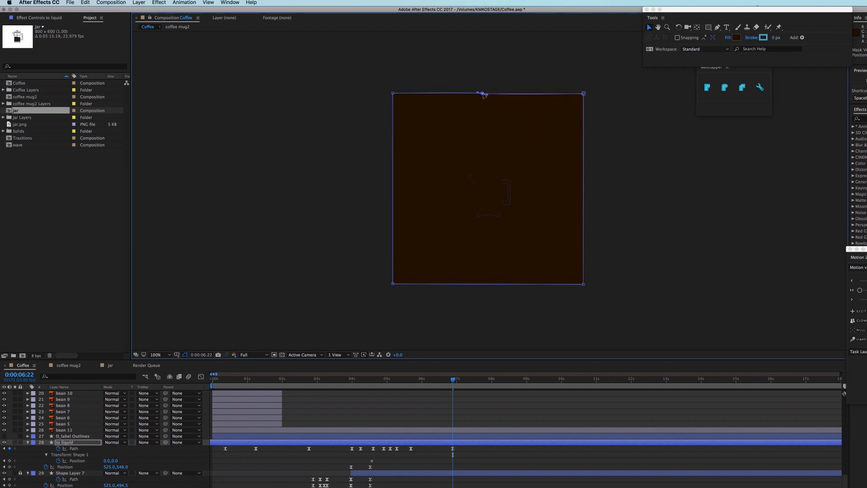
{"action": "key", "text": "space"}
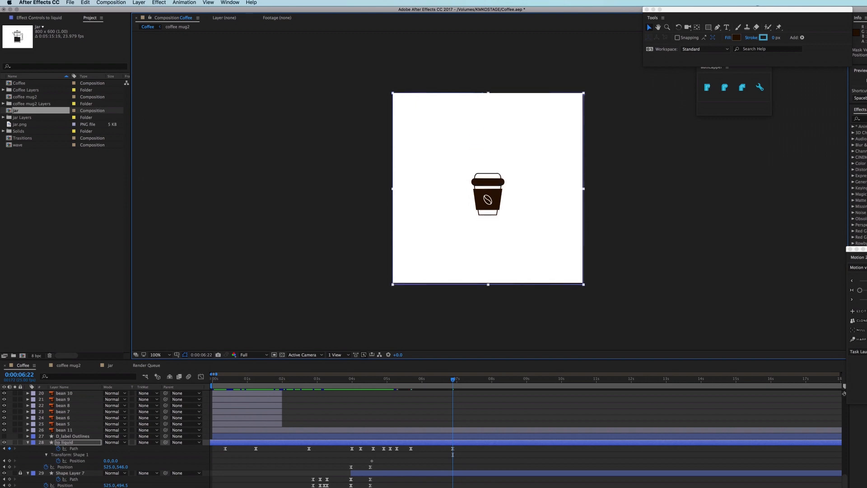